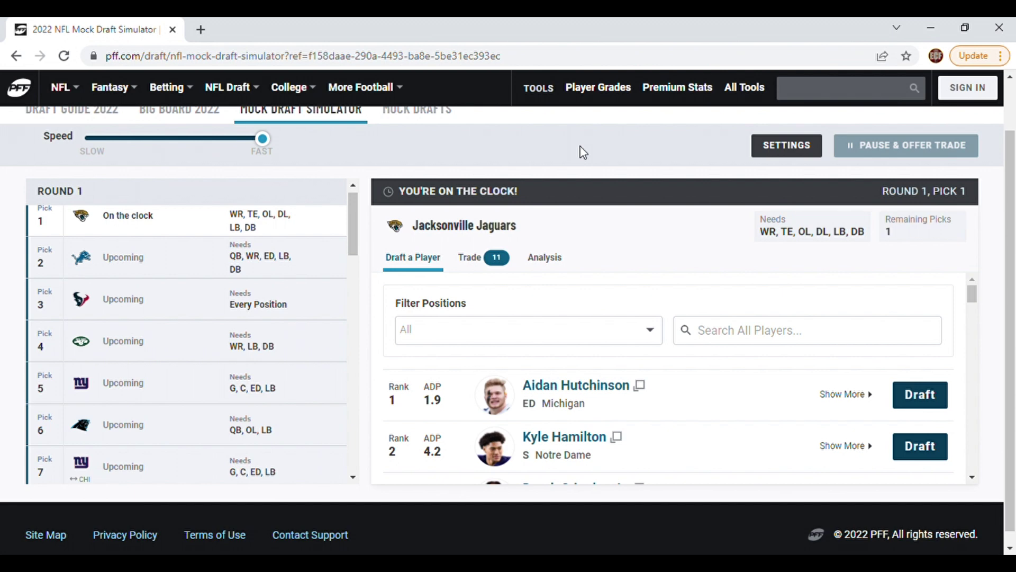
Step: Draft edge defender Aidan Hutchinson for the Jacksonville Jaguars at pick 1 and review his player profile and career stats
left_click(921, 401)
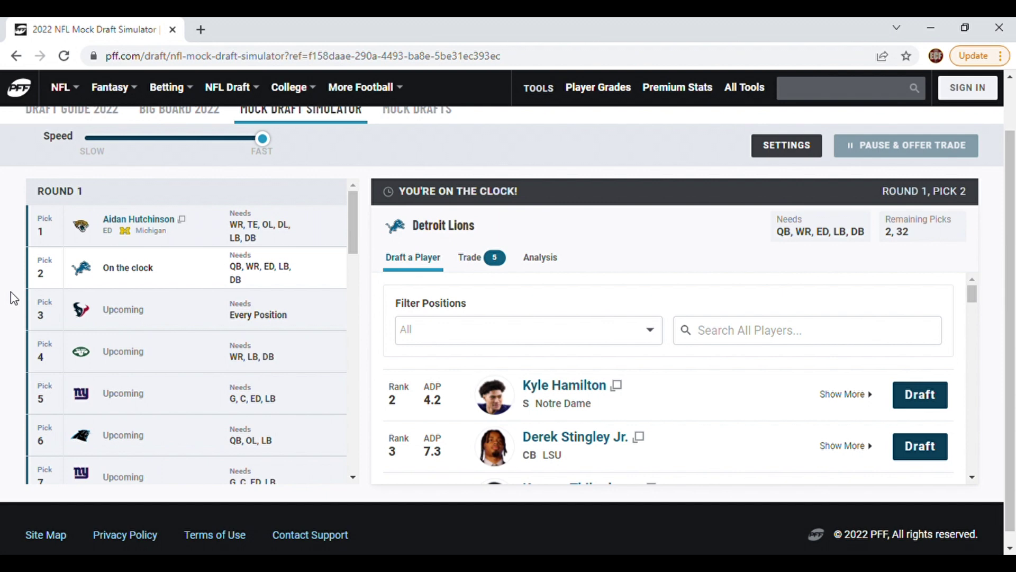
left_click(150, 224)
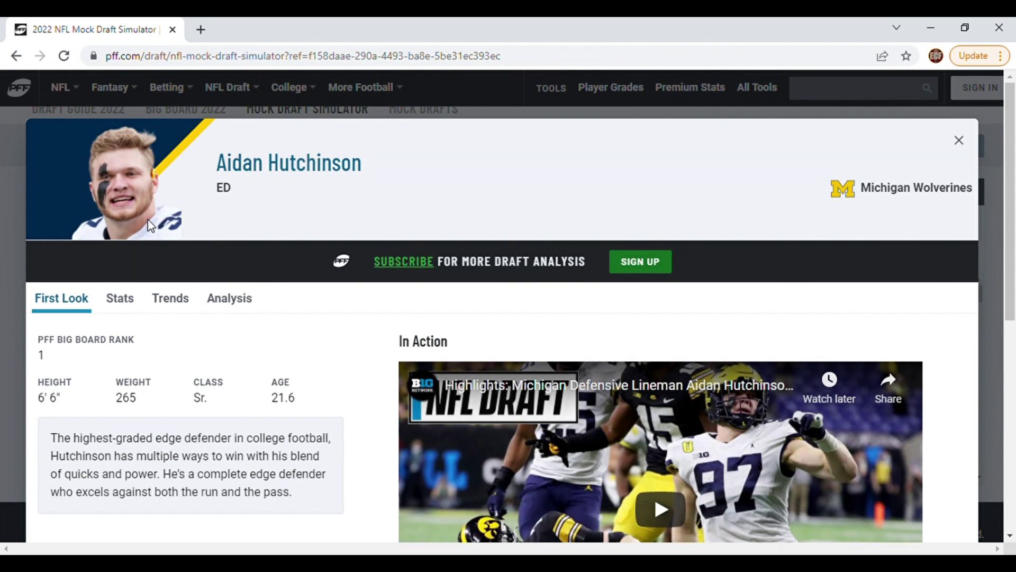
scroll(150, 224, "down", 1)
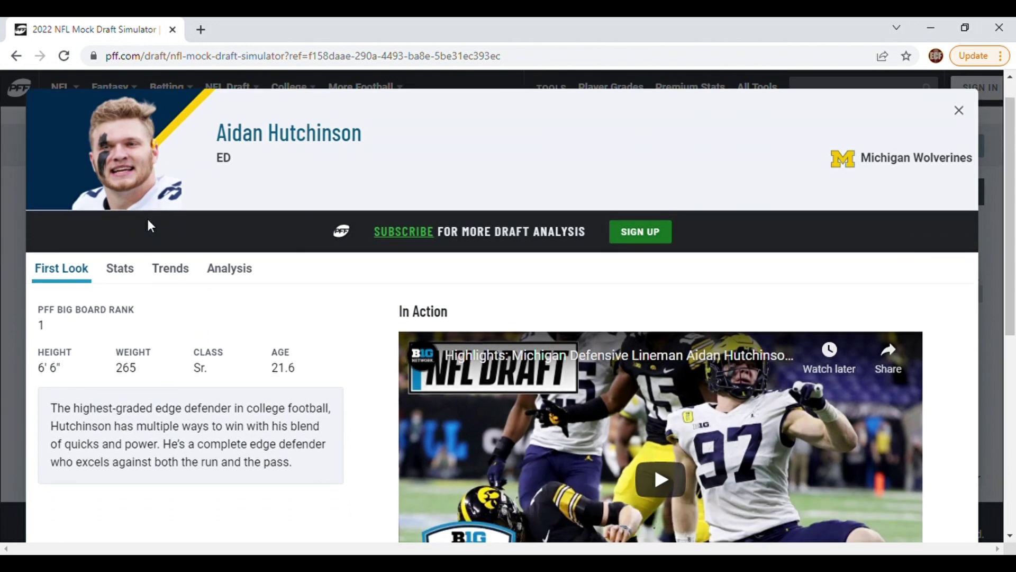
scroll(148, 220, "down", 1)
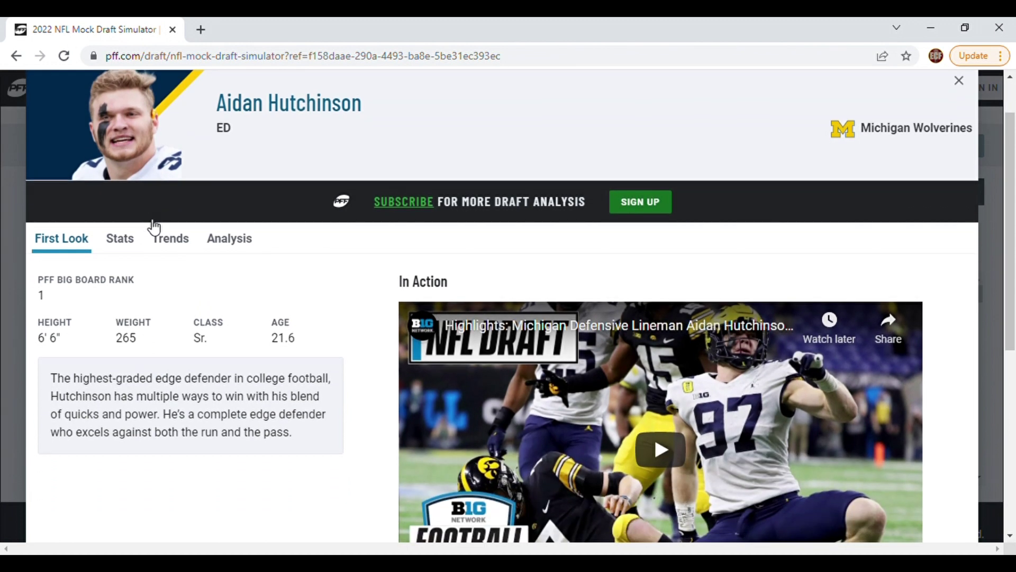
left_click(117, 237)
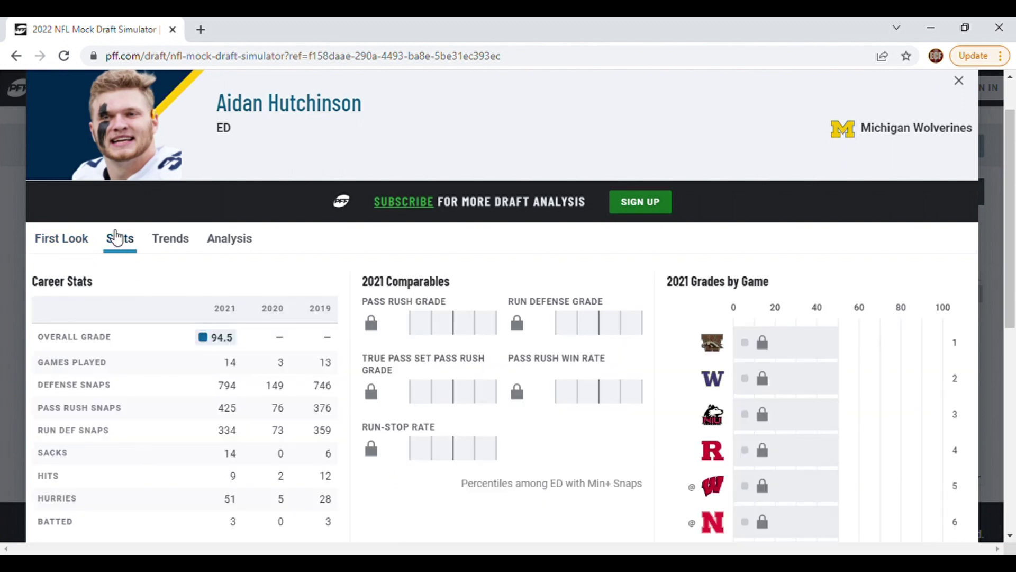
left_click(13, 286)
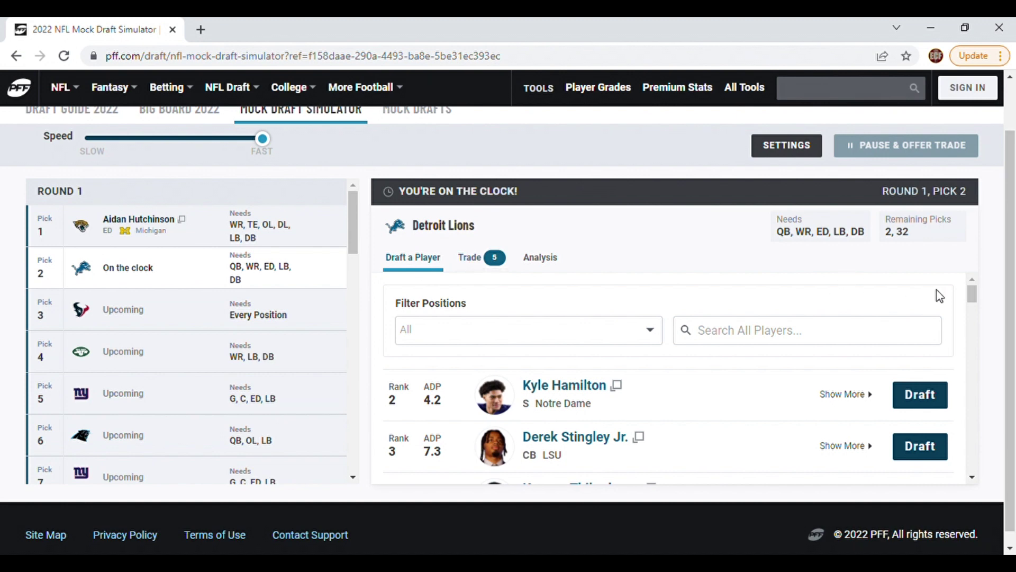
Step: Draft Oregon edge defender Kayvon Thibodeaux for the Detroit Lions at pick 2
left_click(975, 477)
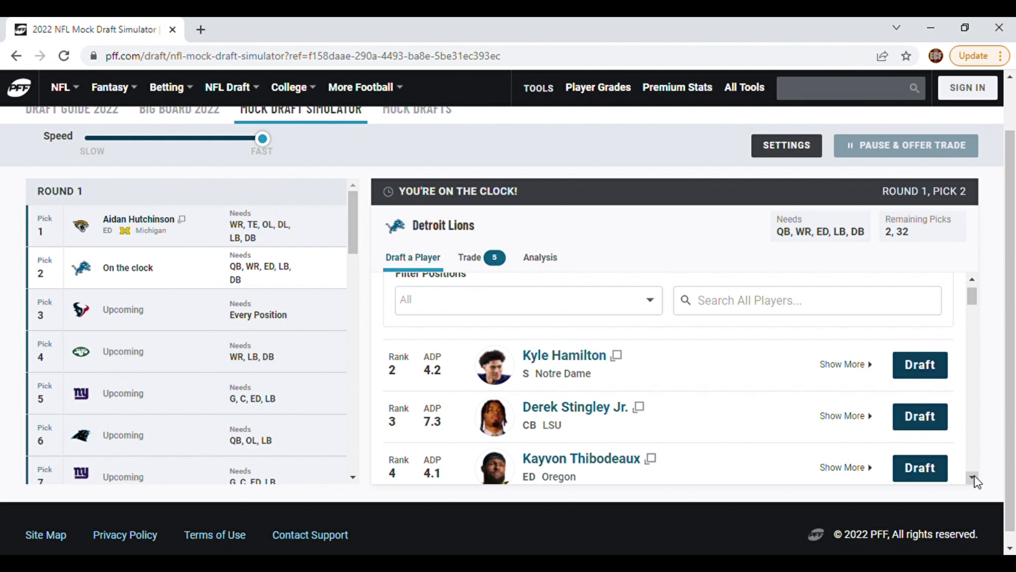
left_click(973, 479)
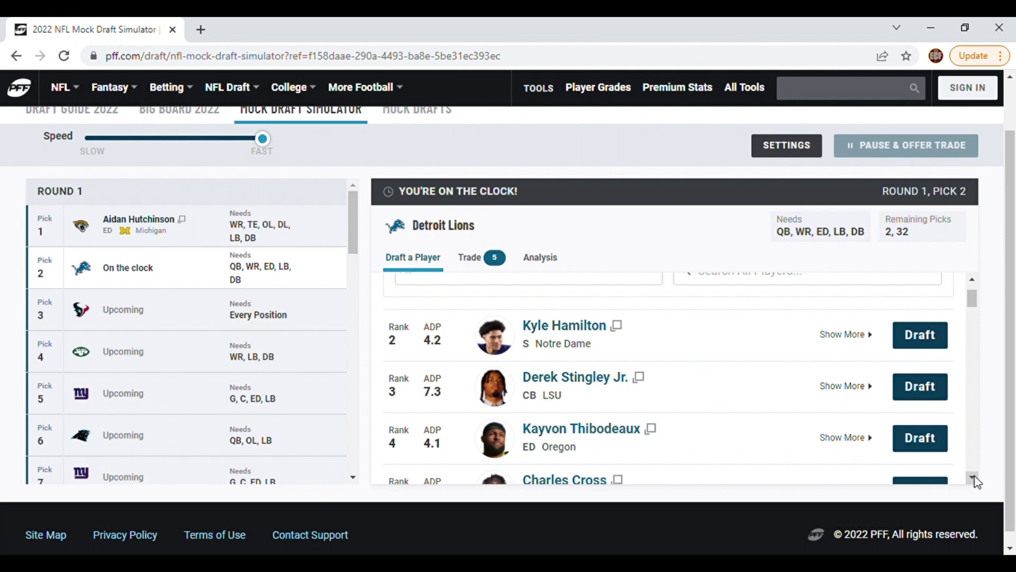
left_click(918, 447)
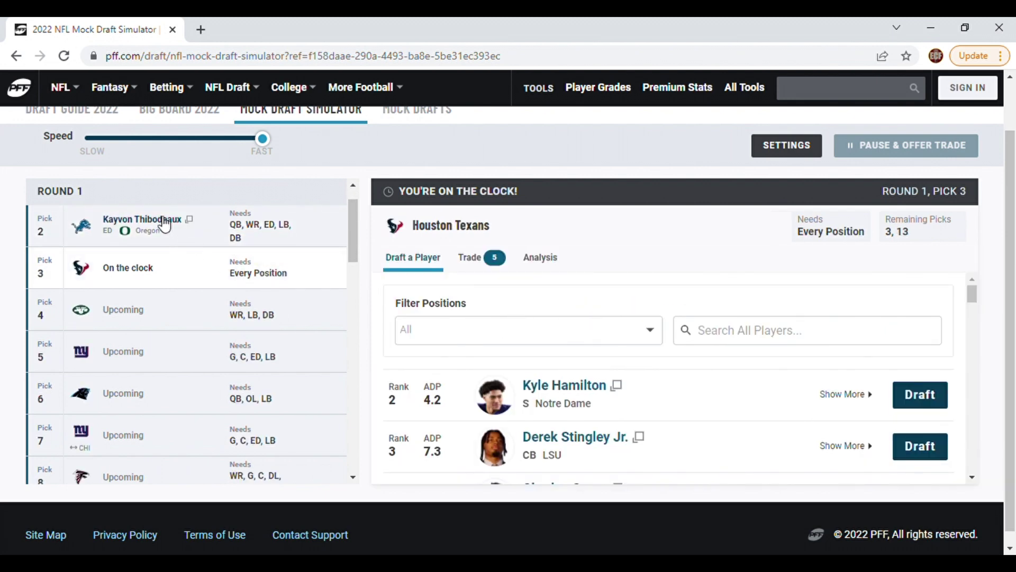
Step: Review Kayvon Thibodeaux's player profile and career stats, and return to the draft board
left_click(164, 225)
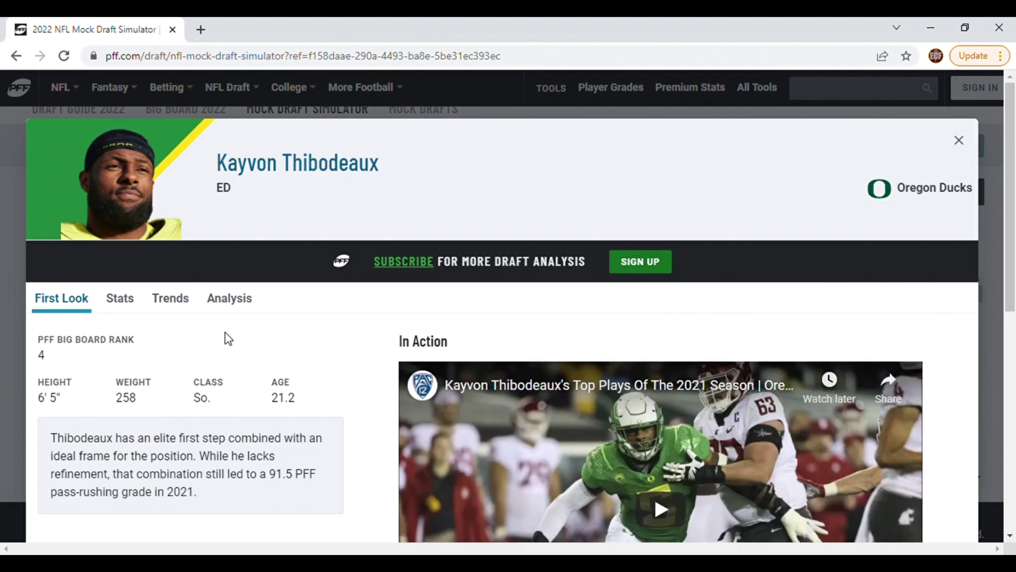
scroll(228, 338, "down", 1)
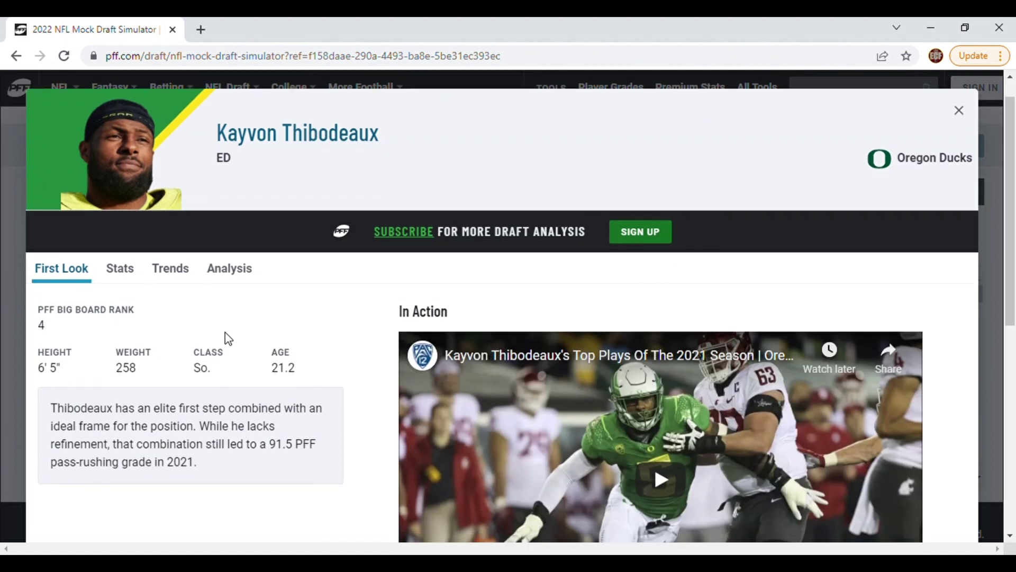
left_click(122, 269)
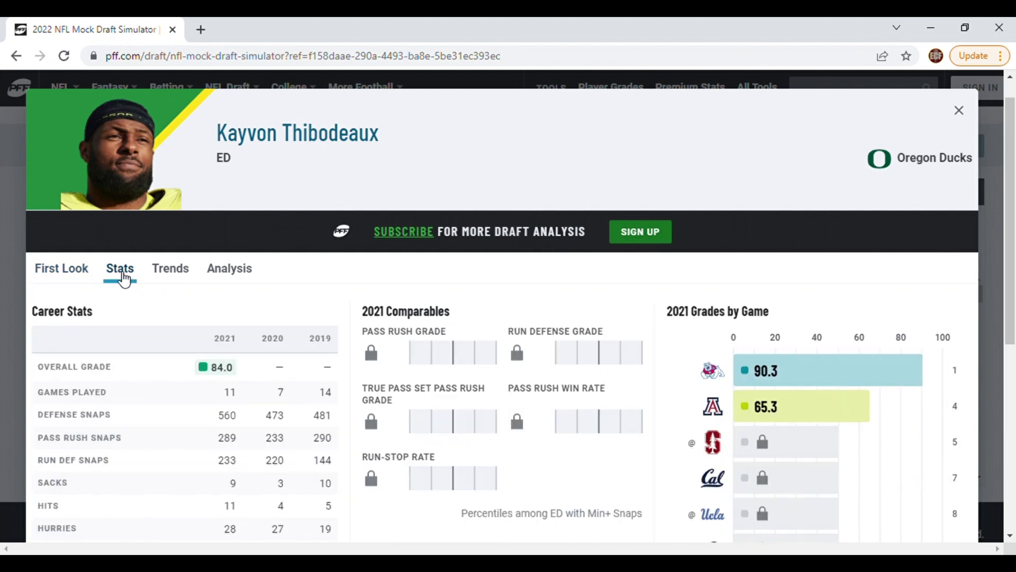
scroll(124, 278, "down", 1)
scroll(124, 279, "down", 1)
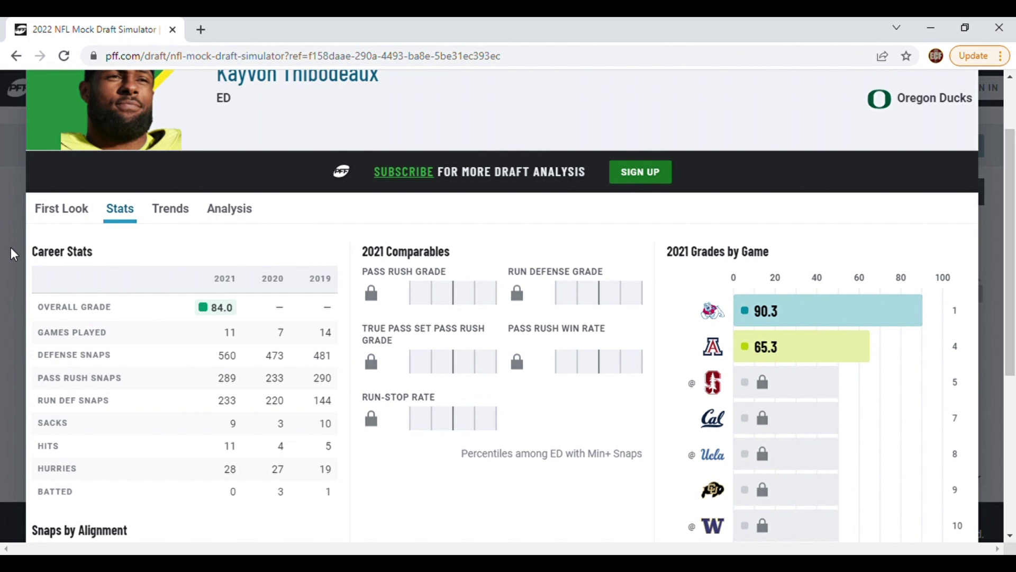
left_click(13, 217)
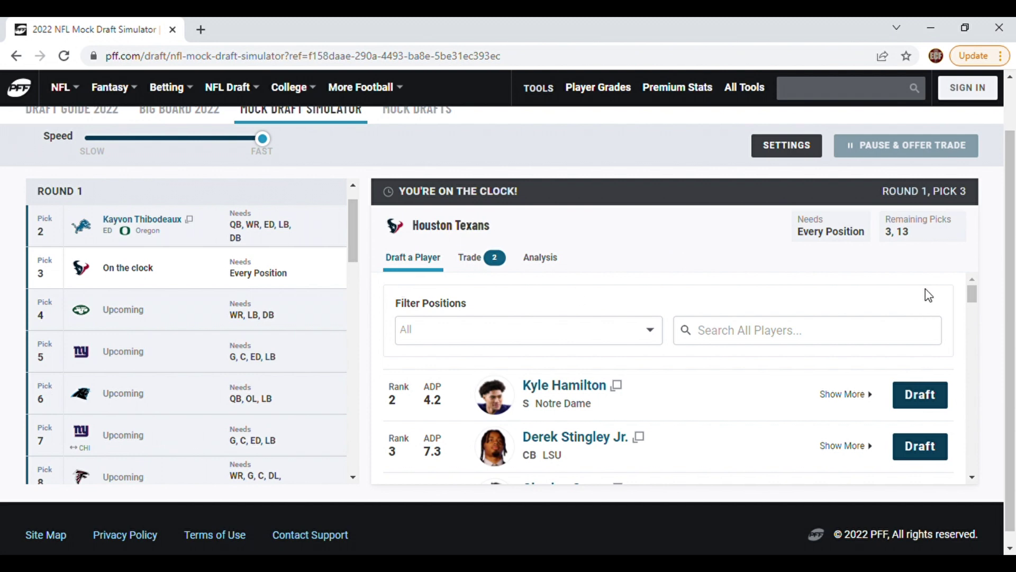
Step: Look through the available players and draft Alabama tackle Evan Neal for the Houston Texans at pick 3
scroll(928, 295, "down", 1)
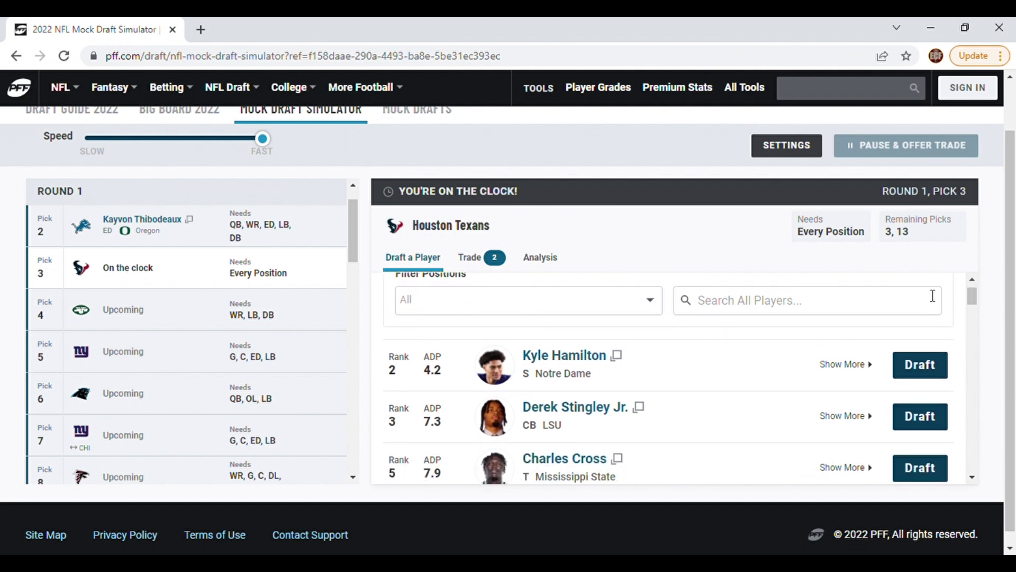
scroll(933, 295, "down", 2)
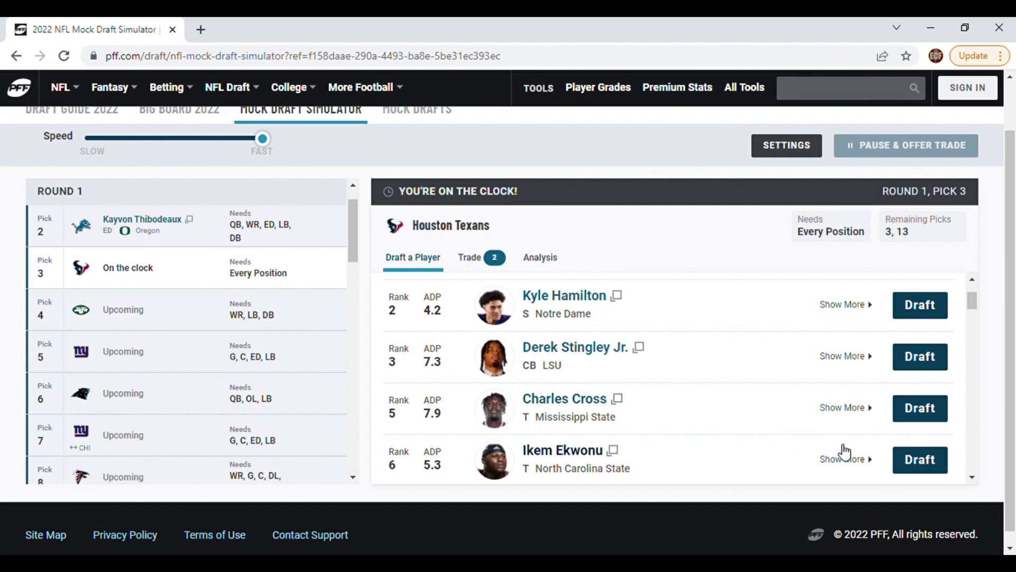
left_click(973, 280)
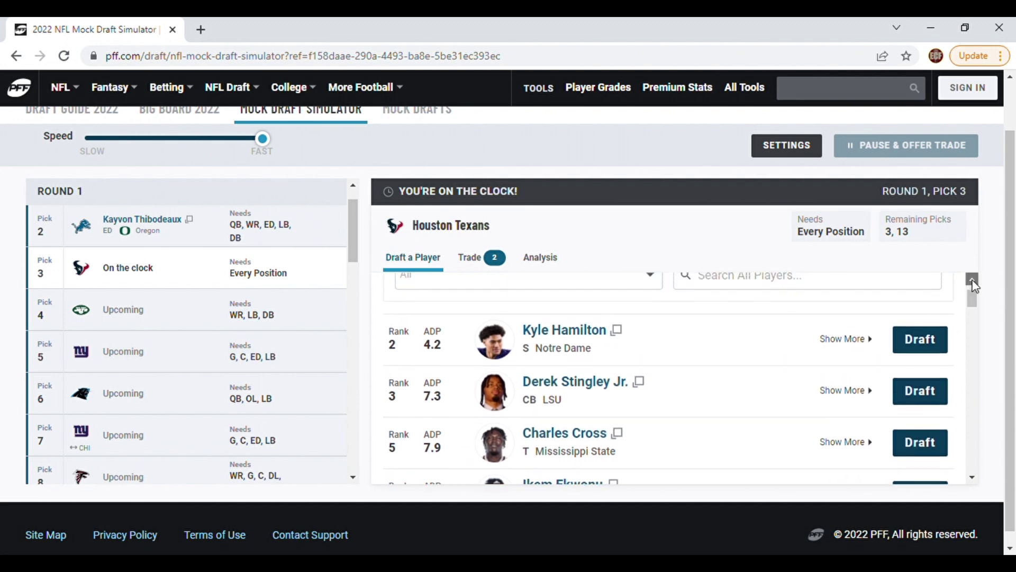
left_click(973, 481)
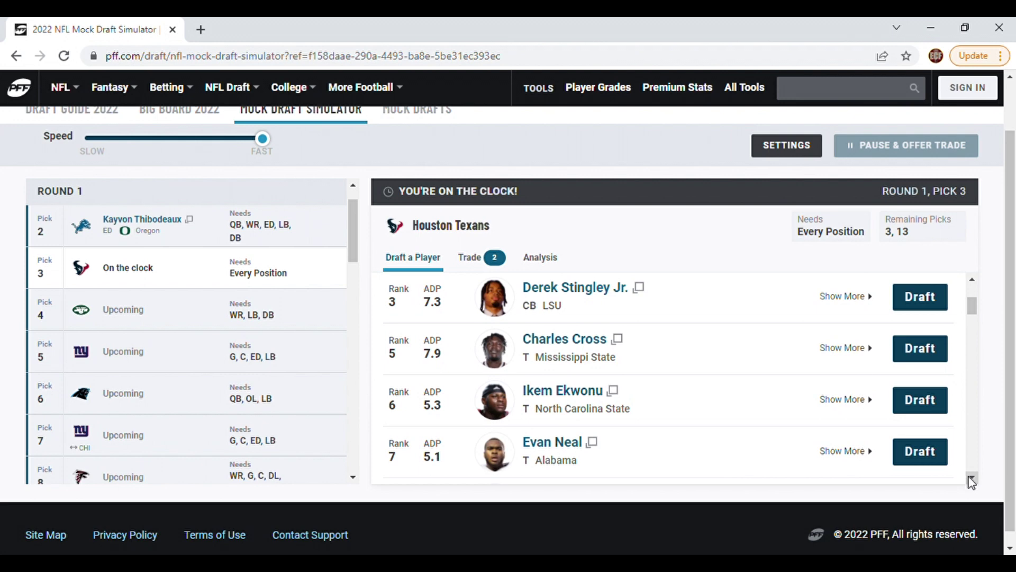
left_click(925, 459)
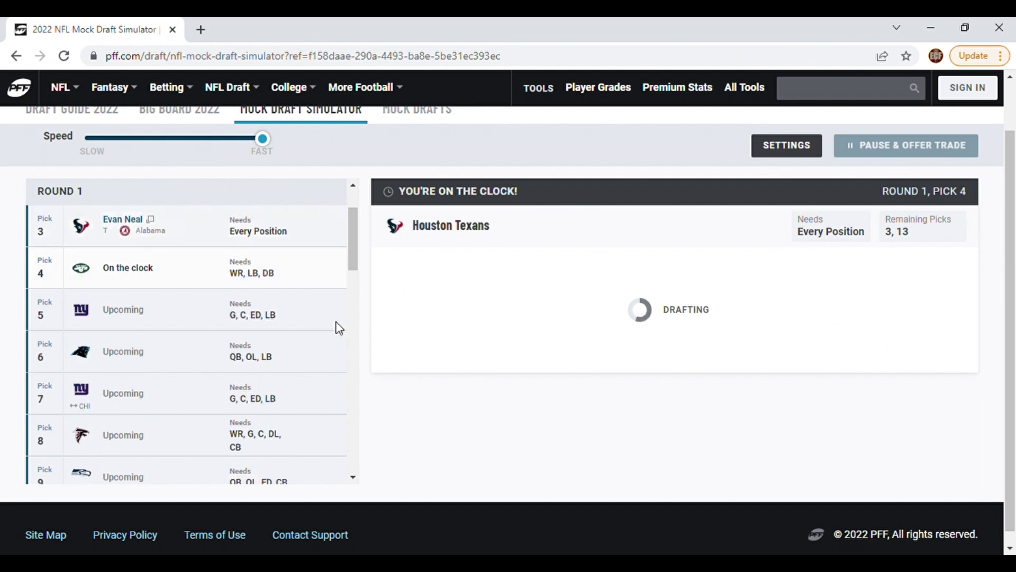
Step: Review Evan Neal's player profile overview and career highlights, and return to the draft board
left_click(122, 220)
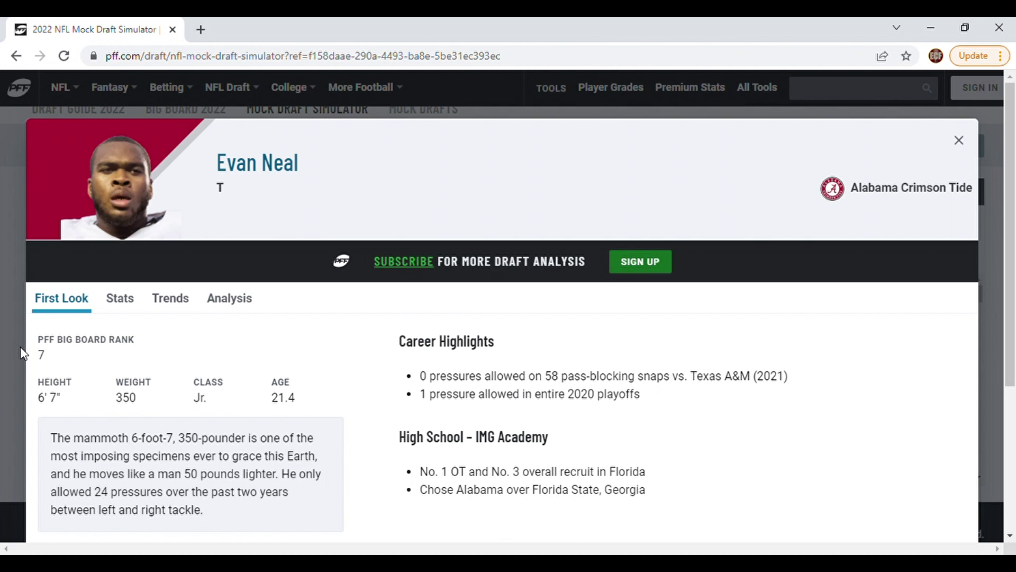
scroll(23, 353, "down", 1)
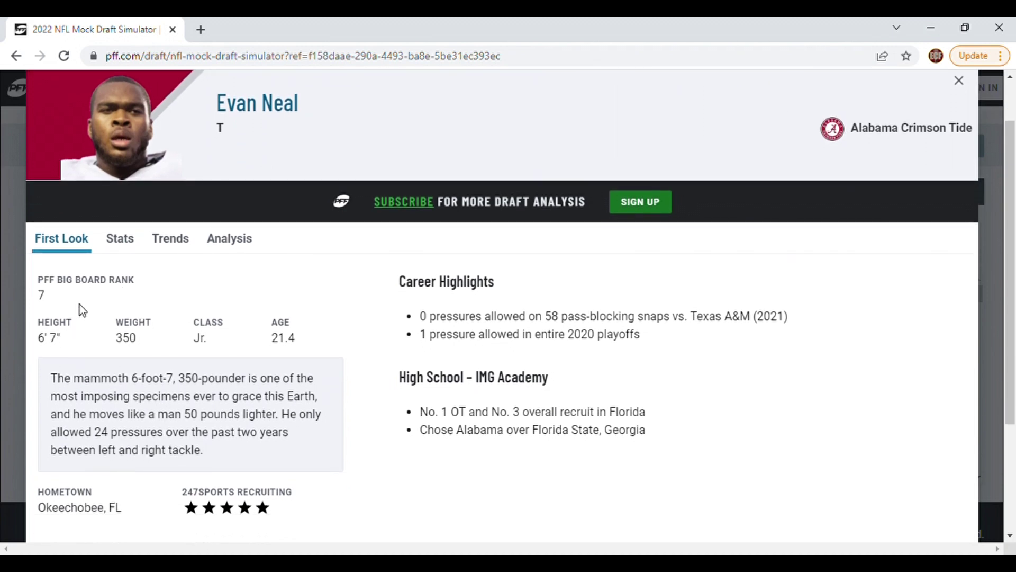
left_click(12, 299)
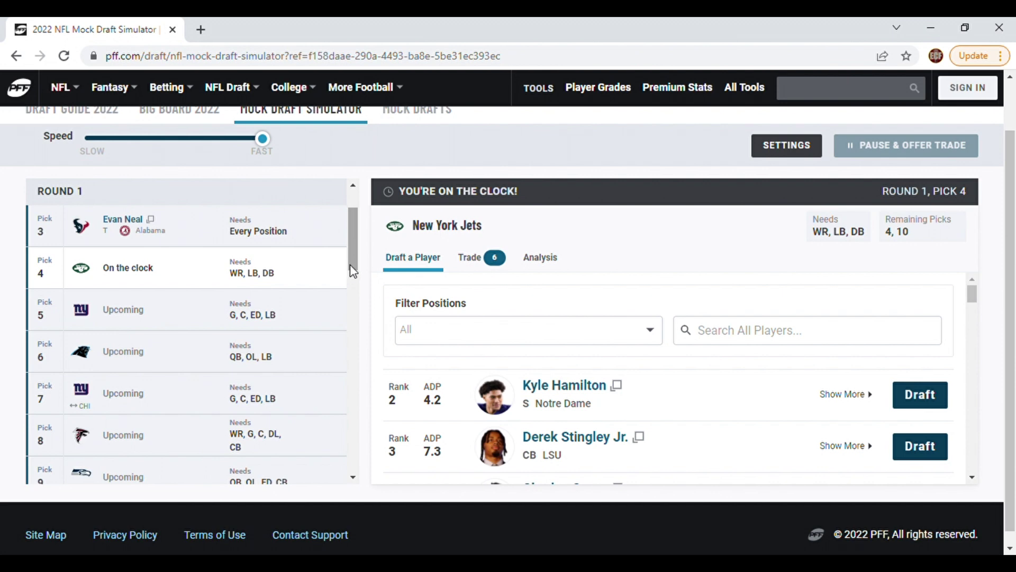
Step: Draft Notre Dame safety Kyle Hamilton for the New York Jets at pick 4 and review his player profile
mouse_move(353, 271)
left_mouse_down()
mouse_move(356, 282)
mouse_move(354, 257)
left_mouse_up()
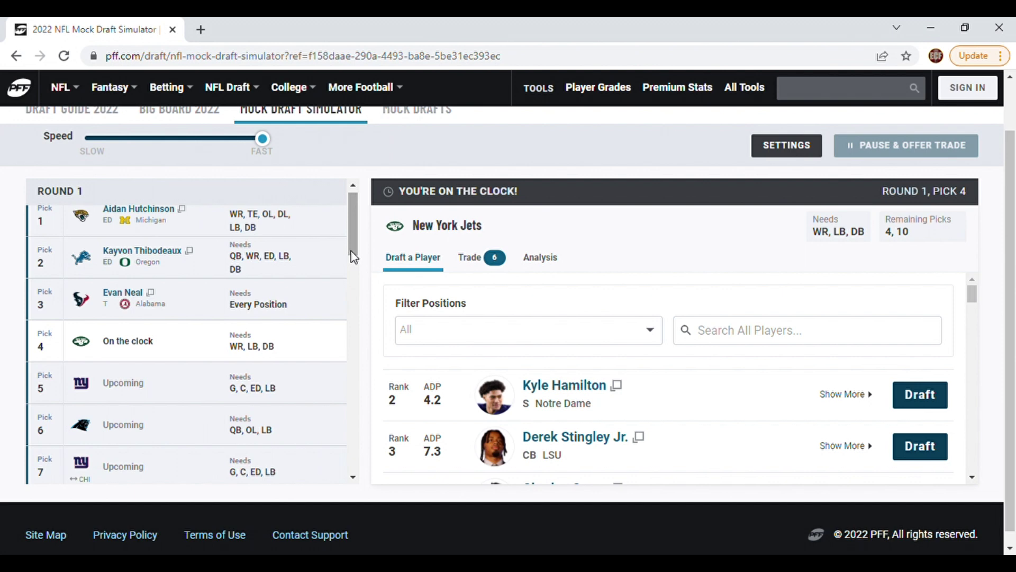
left_click(922, 395)
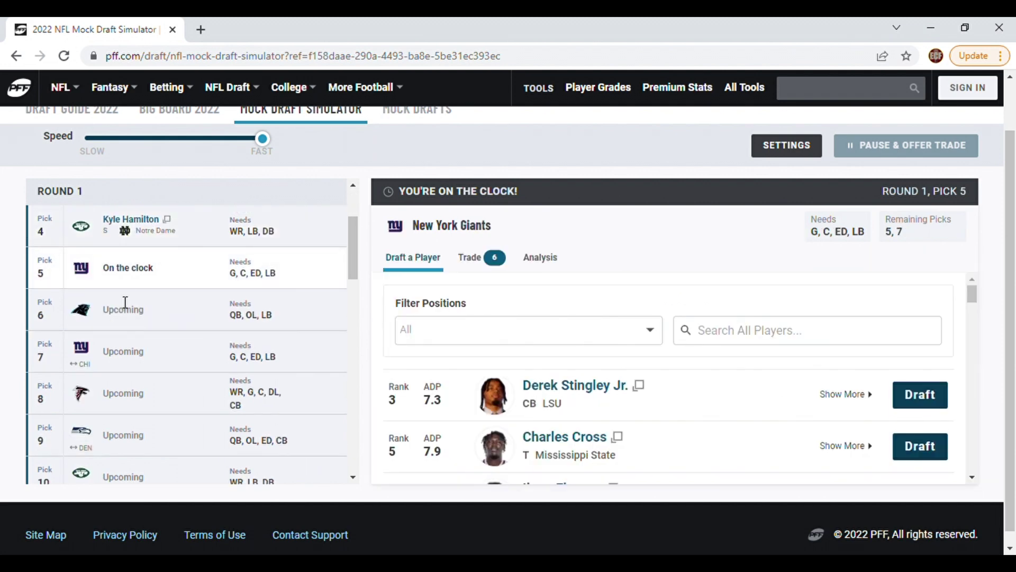
left_click(126, 219)
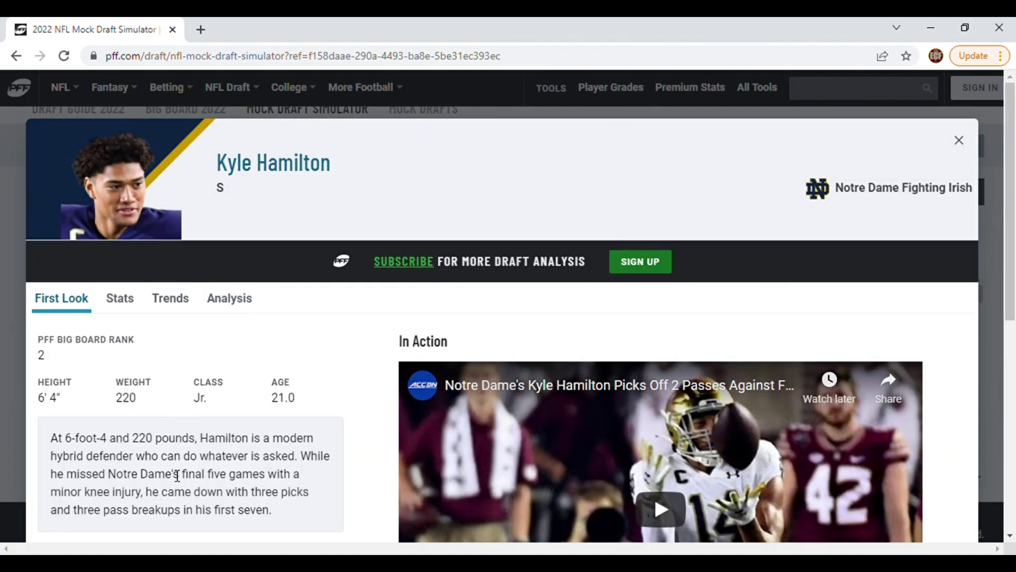
scroll(225, 412, "down", 1)
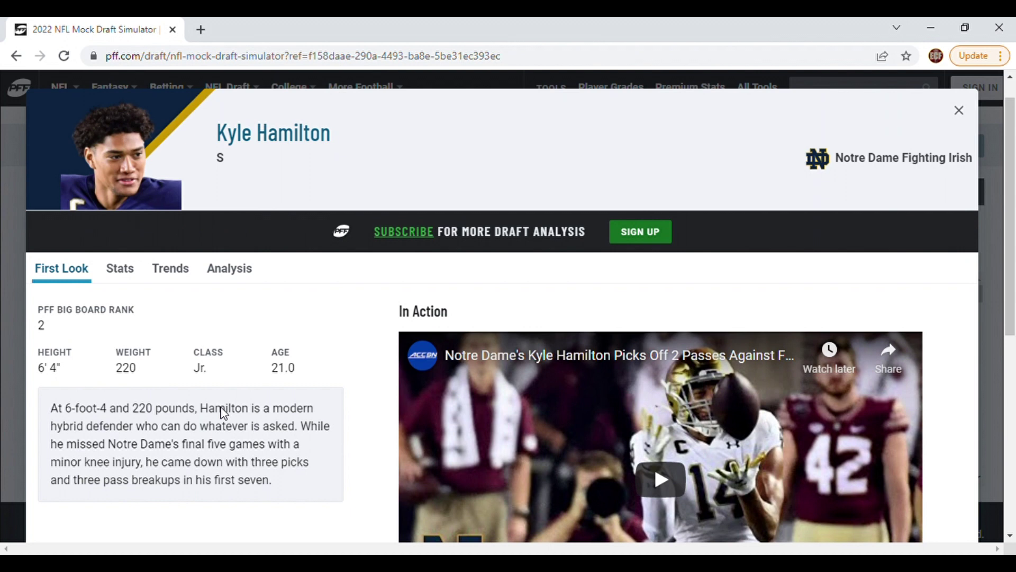
left_click(12, 295)
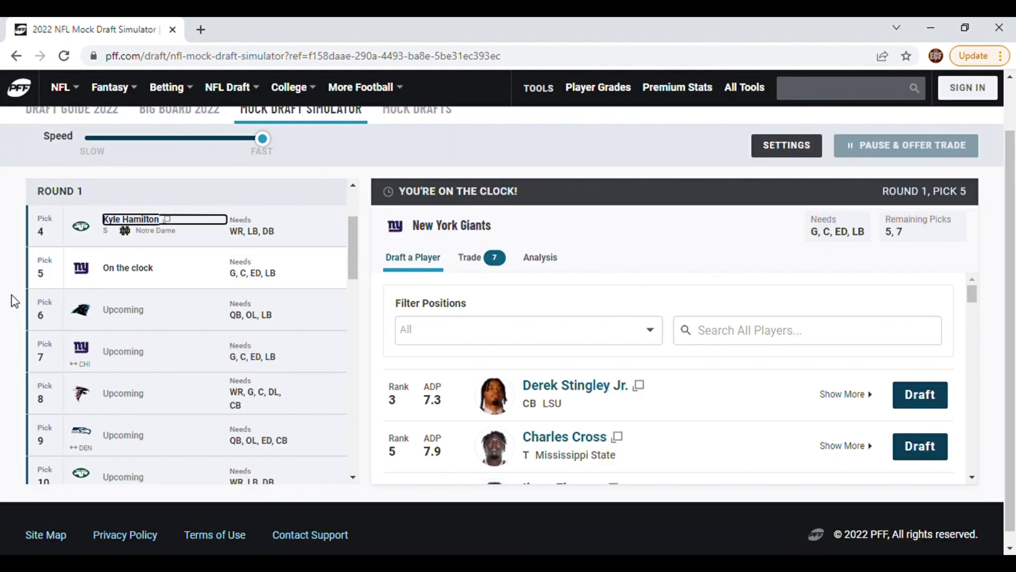
left_click(367, 207)
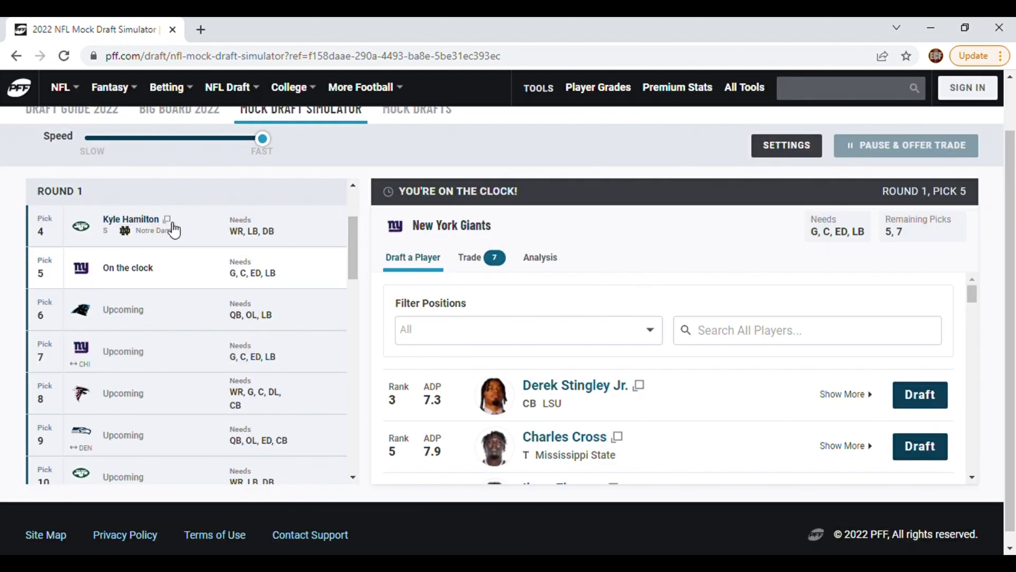
left_click(156, 226)
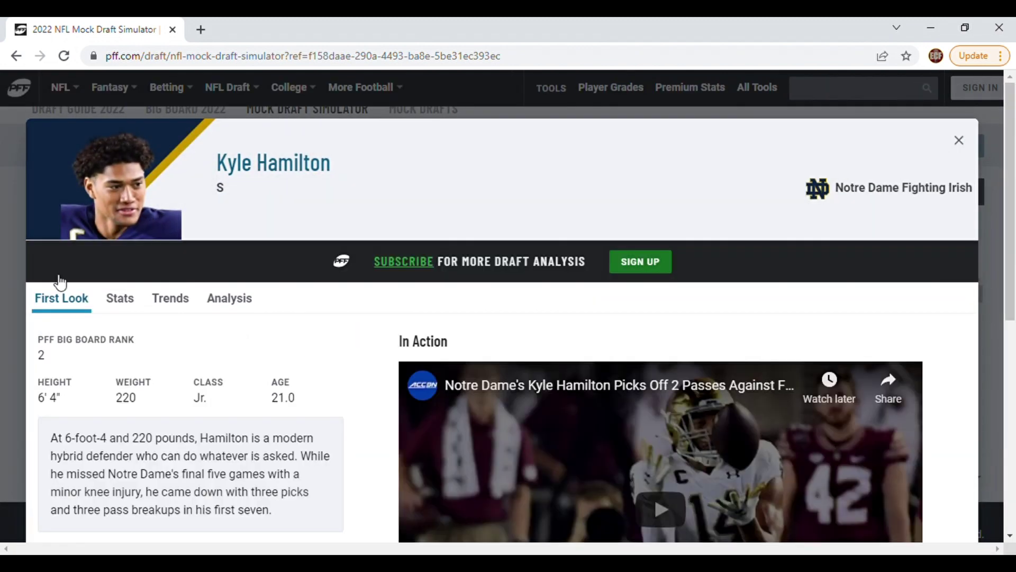
left_click(12, 298)
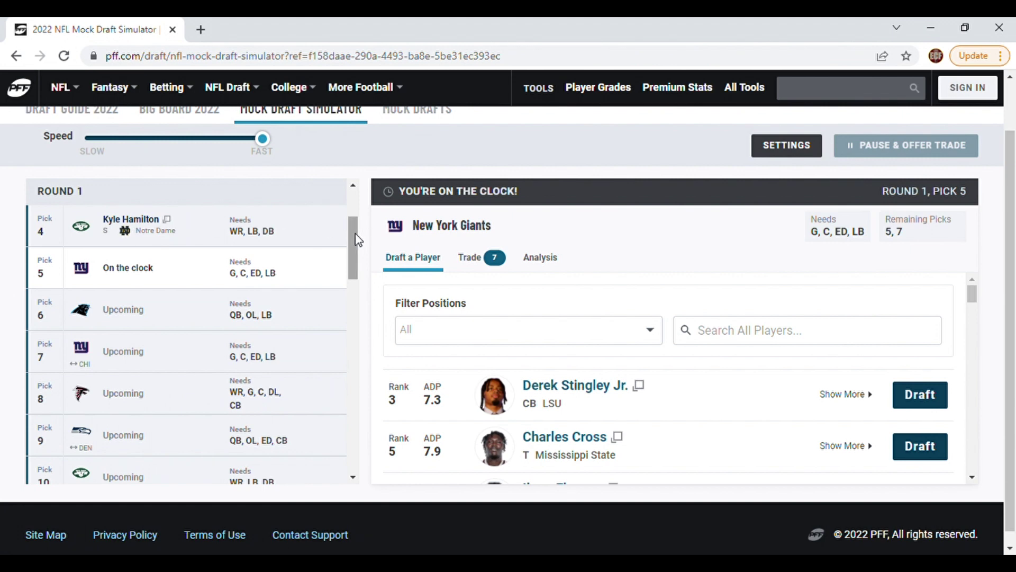
Step: Check the upcoming picks and draft North Carolina State tackle Ikem Ekwonu for the New York Giants at pick 5
mouse_move(355, 234)
left_mouse_down()
mouse_move(350, 208)
mouse_move(353, 245)
left_mouse_up()
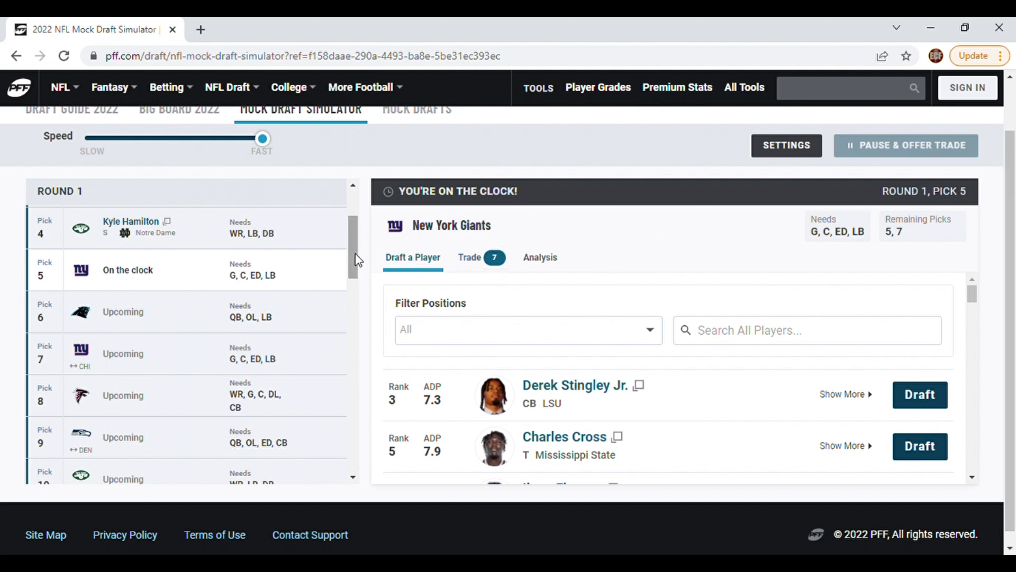
left_click_drag(353, 261, 354, 268)
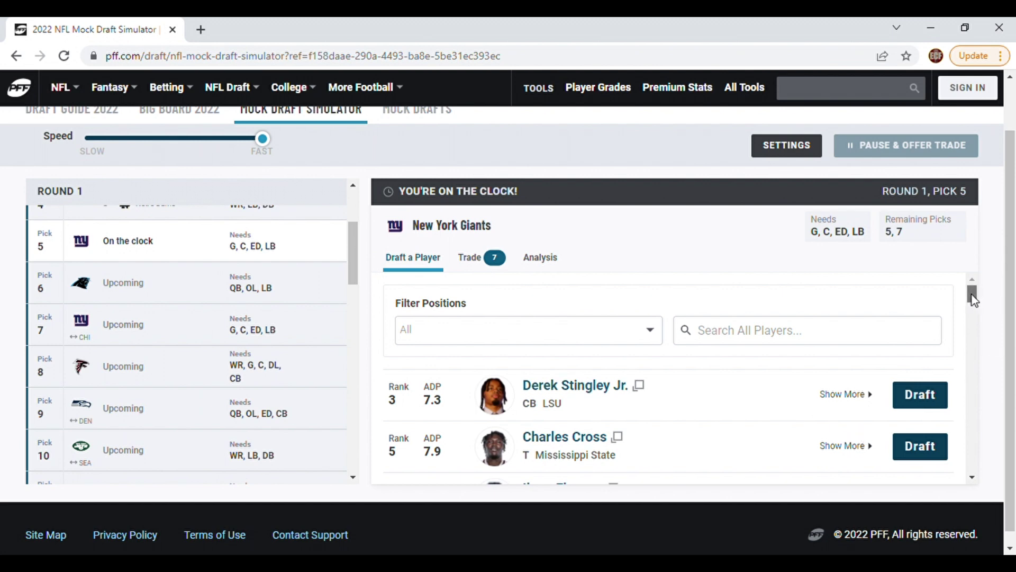
scroll(971, 303, "down", 2)
left_click(914, 394)
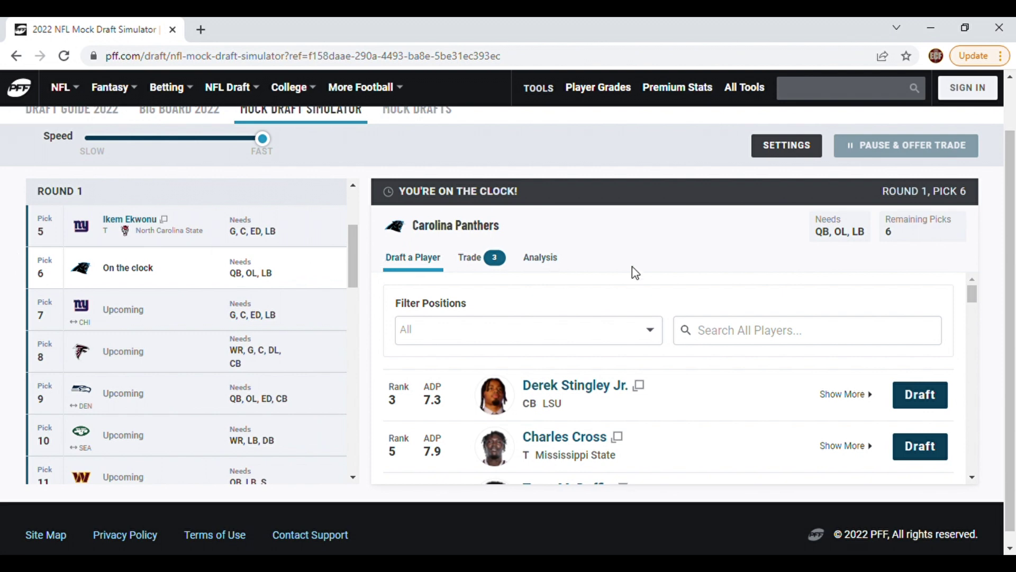
Step: Draft Mississippi State tackle Charles Cross for the Carolina Panthers at pick 6
left_click(973, 478)
left_click(973, 478)
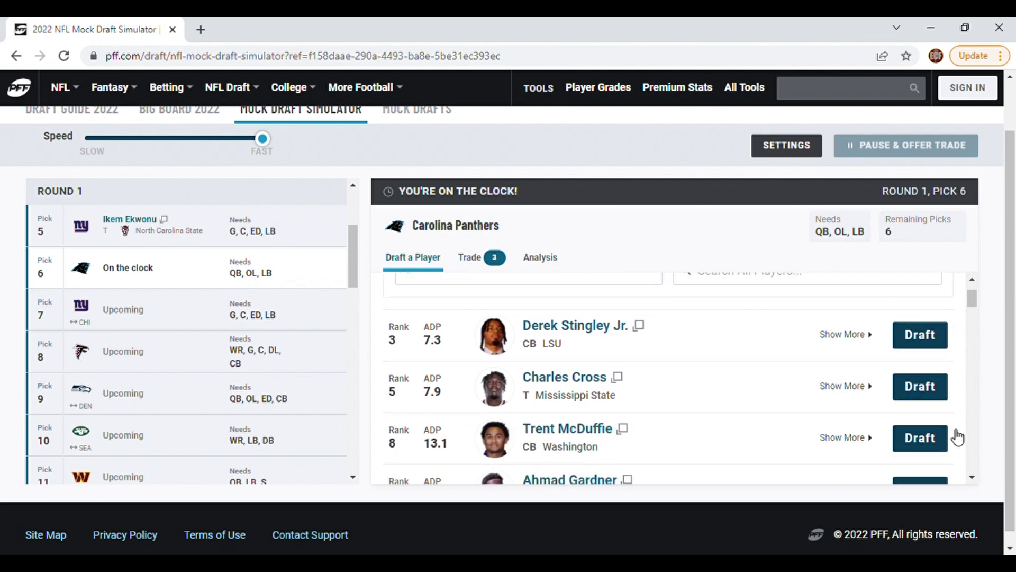
left_click(925, 388)
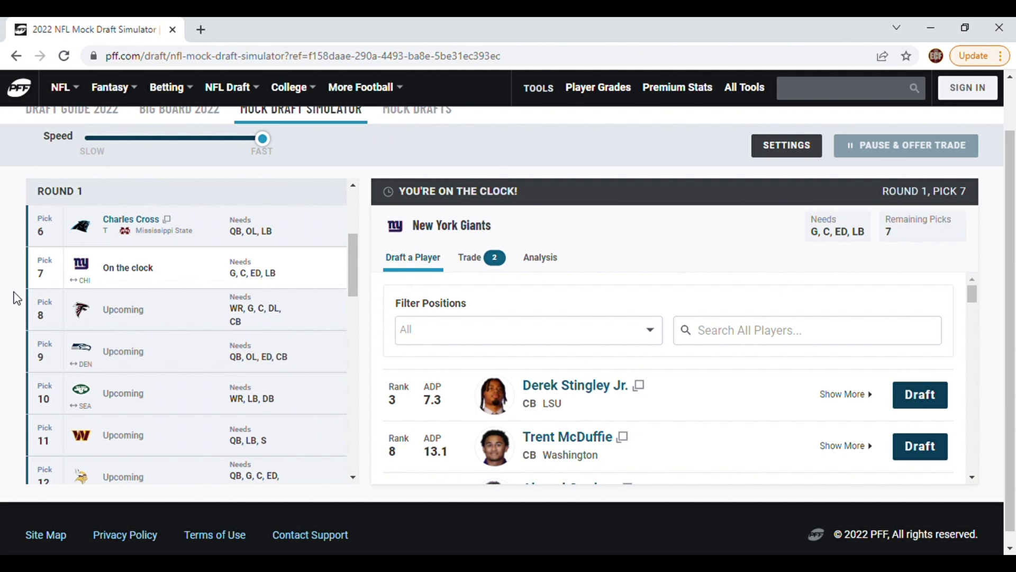
Step: Review Charles Cross's player profile overview and check the team needs of the upcoming first-round picks
left_click(149, 220)
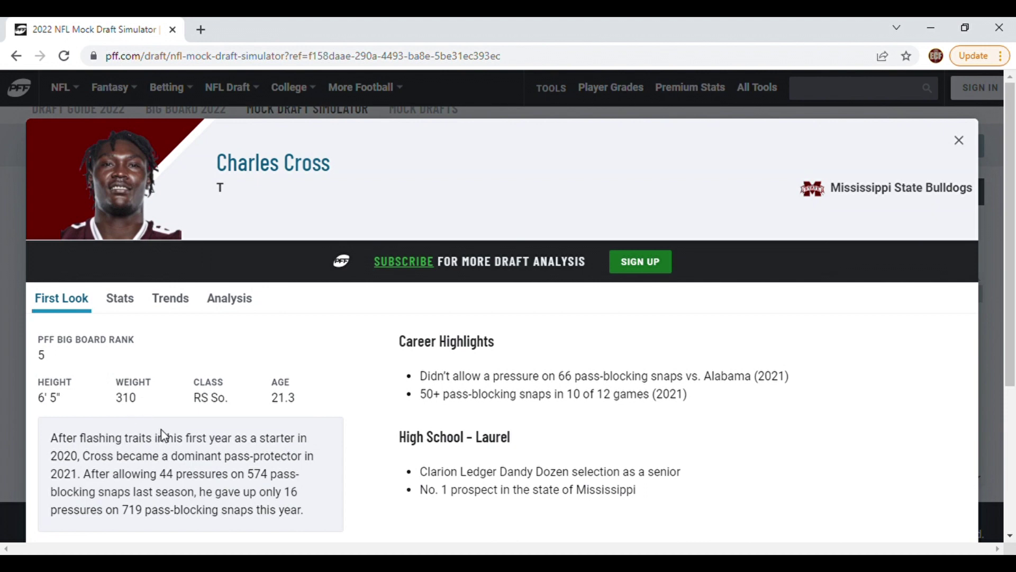
left_click(10, 347)
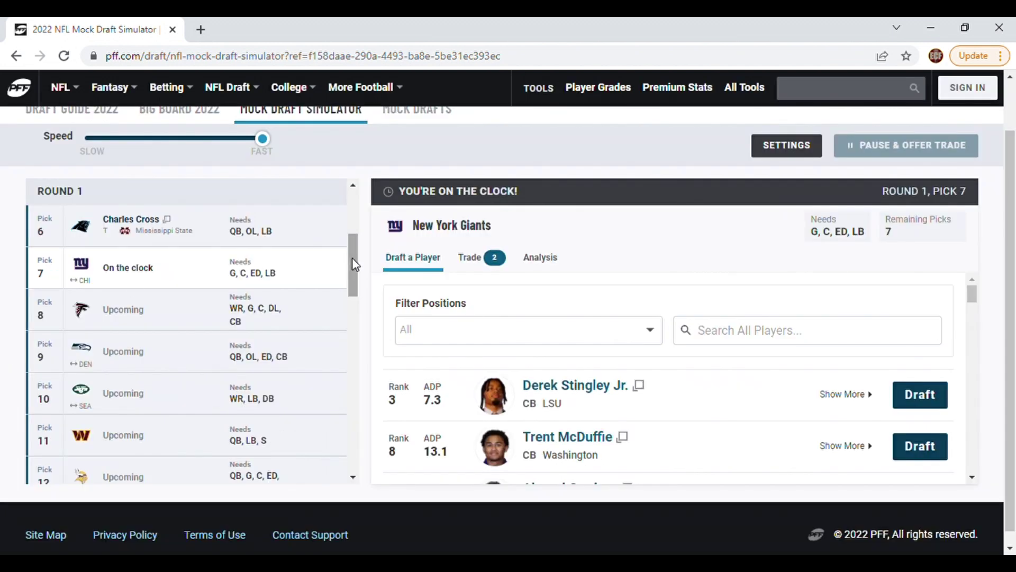
mouse_move(354, 265)
left_mouse_down()
mouse_move(348, 251)
mouse_move(348, 261)
left_mouse_up()
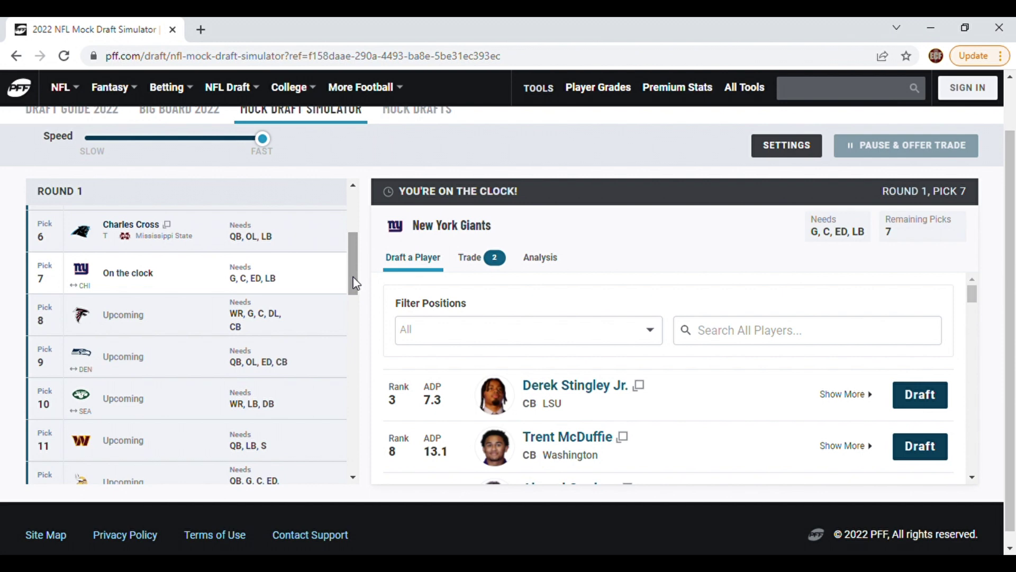
left_click(351, 479)
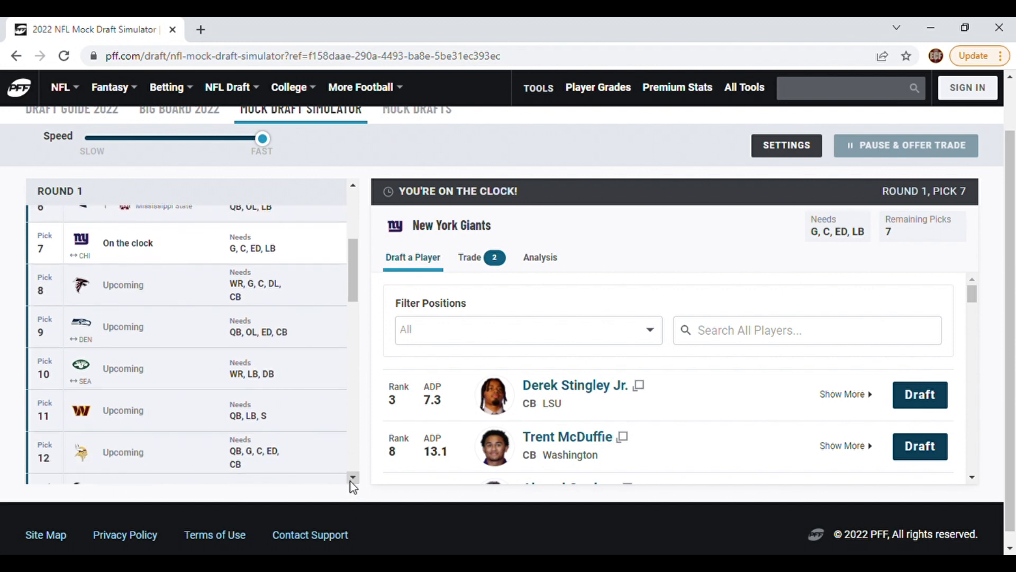
left_click_drag(351, 280, 356, 275)
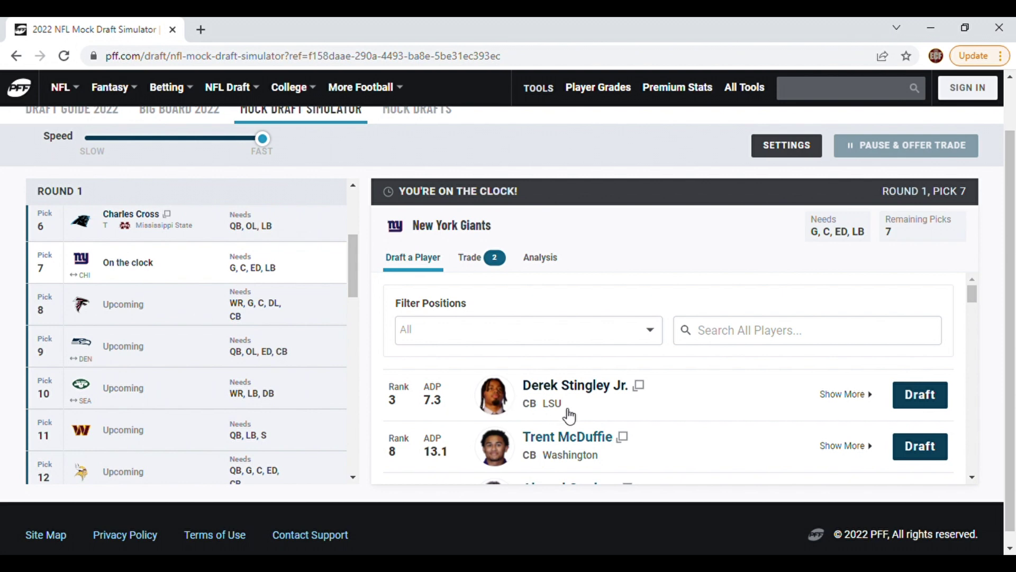
Step: Search the players for "wa" and draft Georgia edge defender Travon Walker for the New York Giants at pick 7
left_click(739, 339)
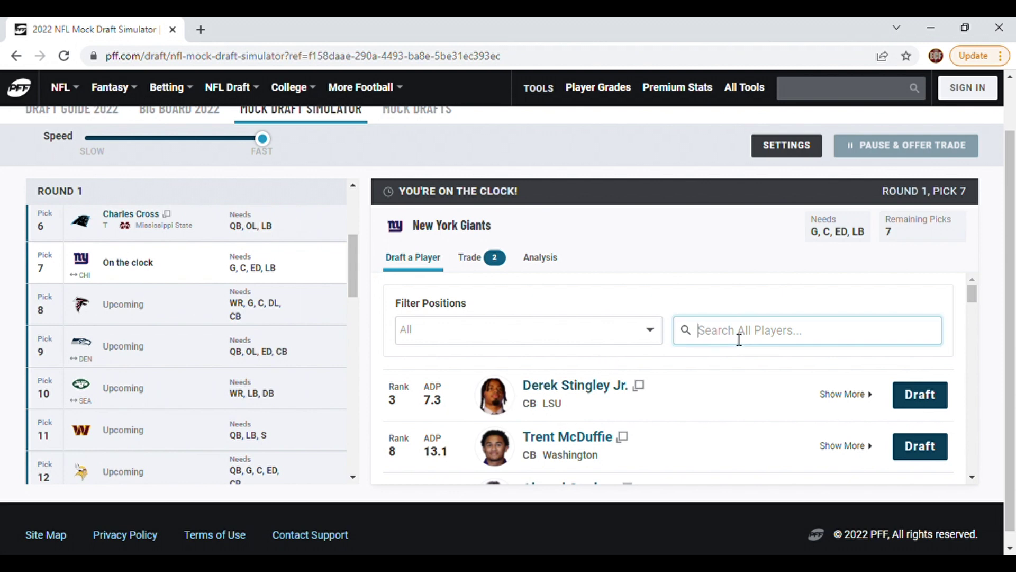
type("wa")
left_click(919, 395)
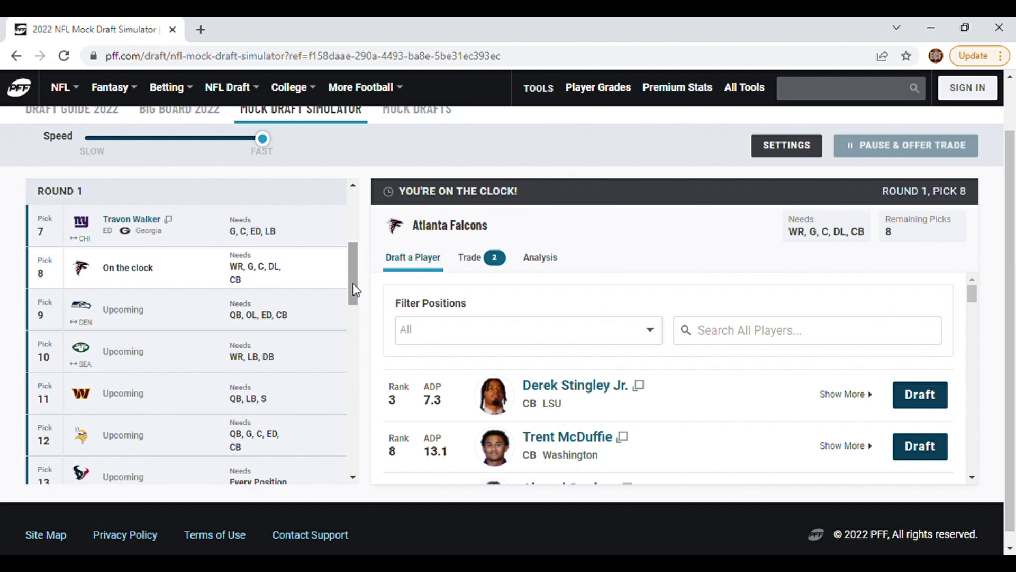
Step: Check the upcoming picks and draft LSU cornerback Derek Stingley Jr. for the Atlanta Falcons at pick 8
left_click(355, 291)
mouse_move(355, 291)
left_mouse_down()
mouse_move(355, 273)
mouse_move(355, 288)
left_mouse_up()
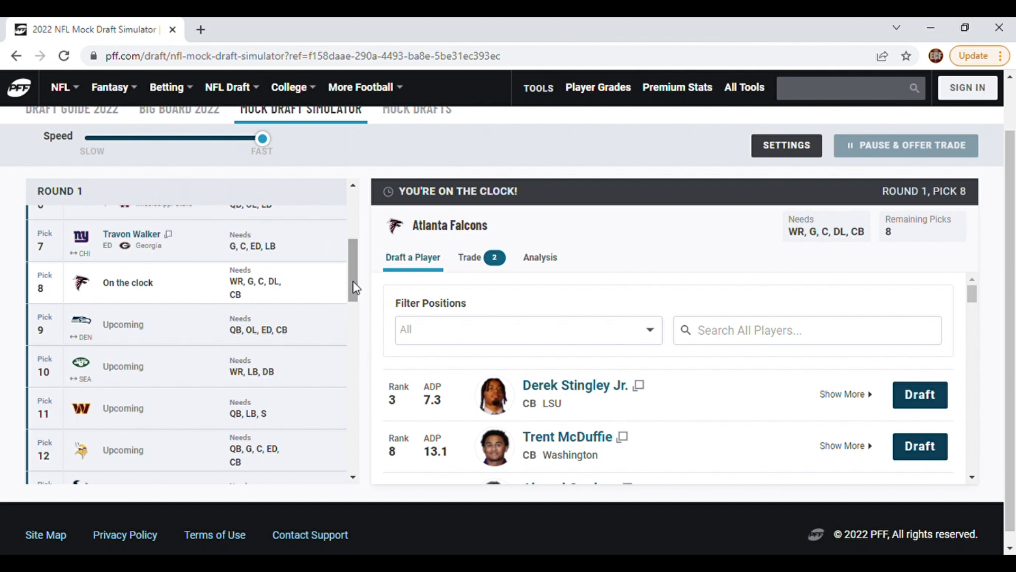
left_click_drag(355, 289, 355, 295)
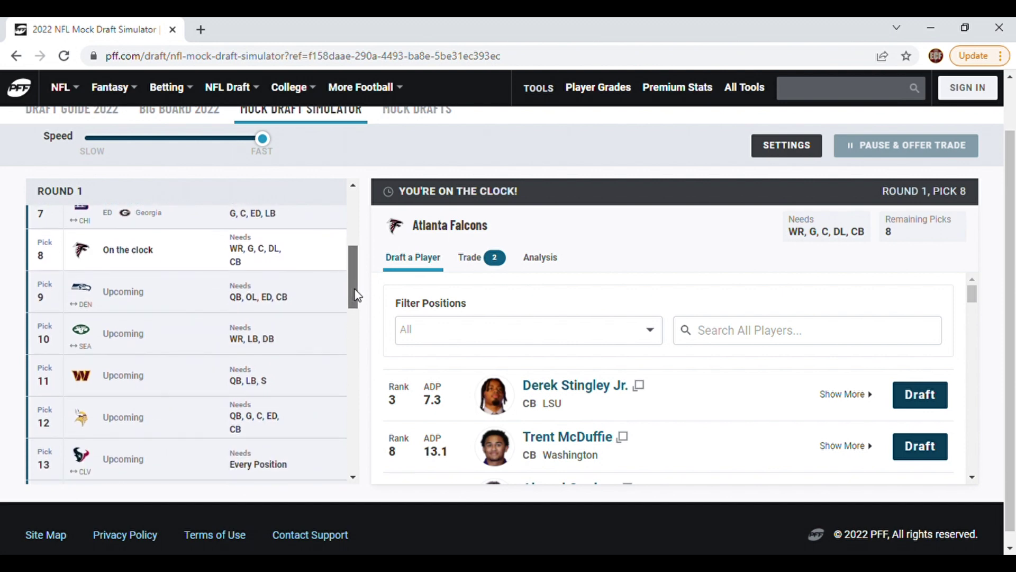
left_click(915, 401)
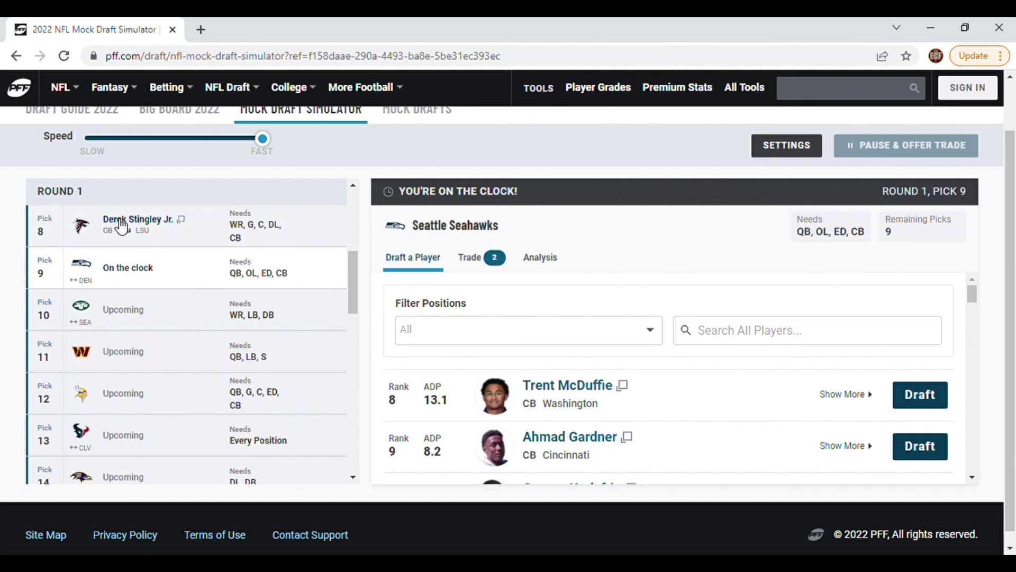
Step: Review Derek Stingley Jr.'s player profile overview and career highlights, and return to the draft board
left_click(115, 218)
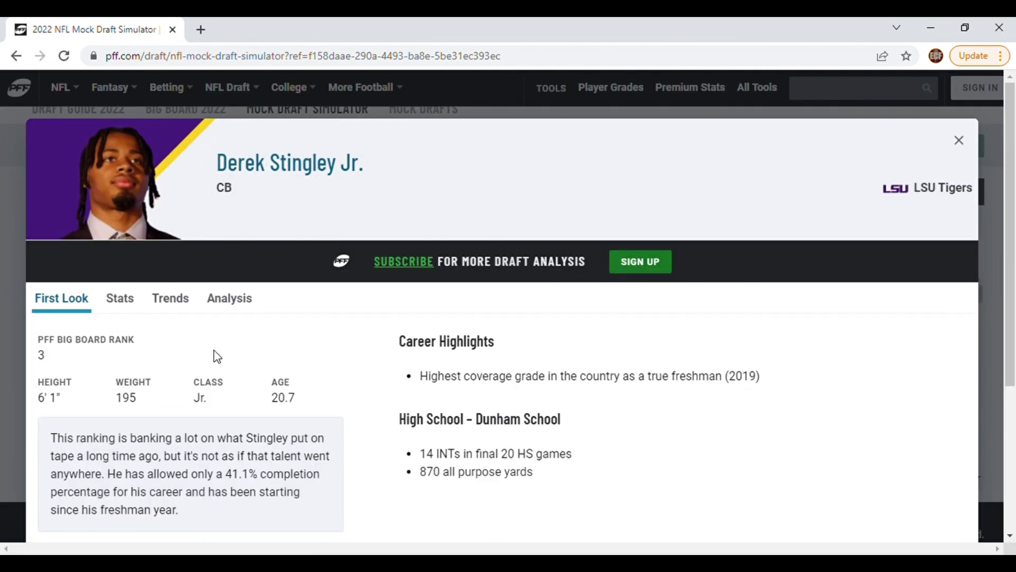
scroll(217, 356, "down", 1)
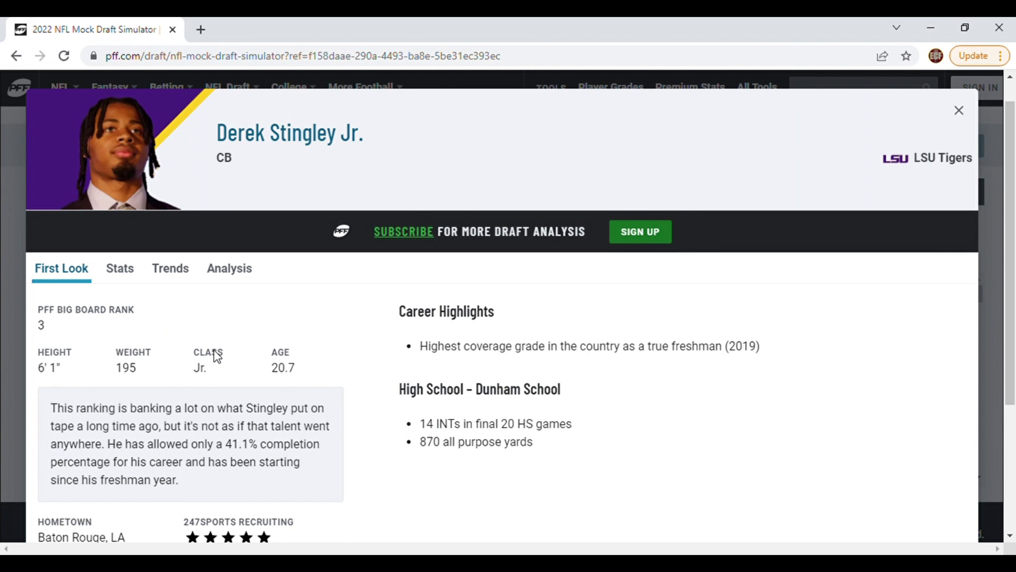
left_click(11, 302)
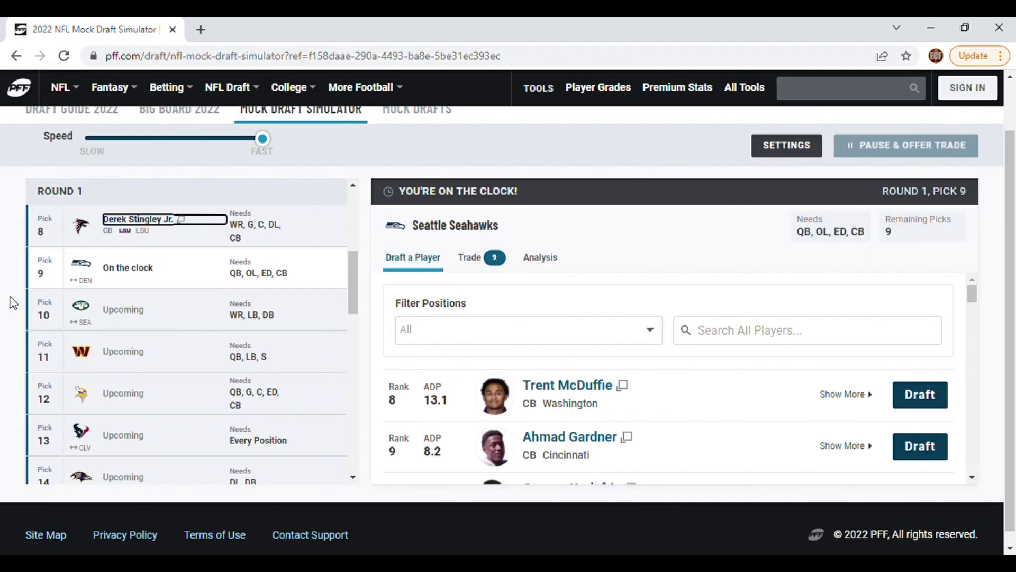
left_click(22, 265)
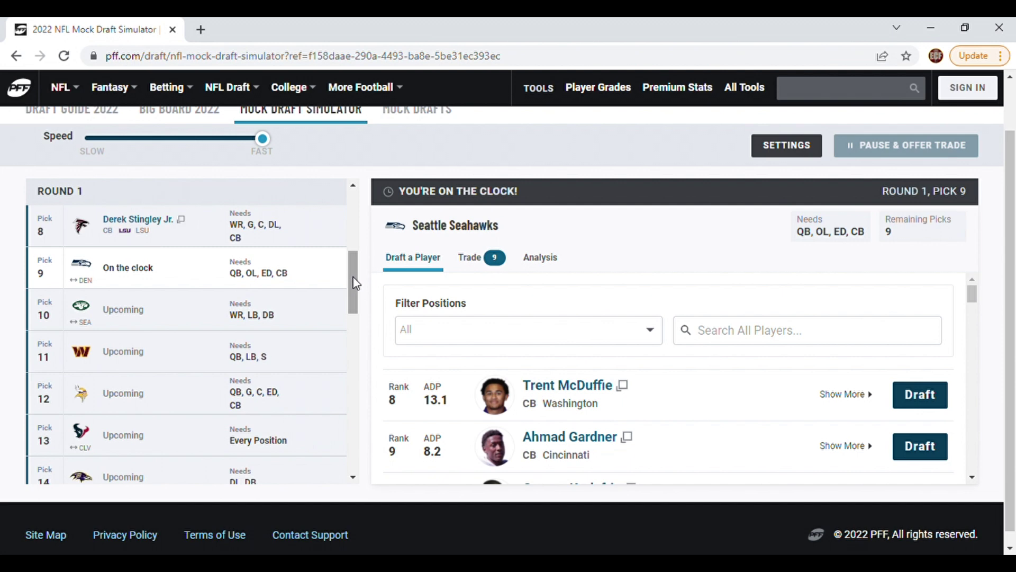
Step: Draft Cincinnati cornerback Ahmad Gardner for the Seattle Seahawks at pick 9 and review his player profile
left_click(915, 454)
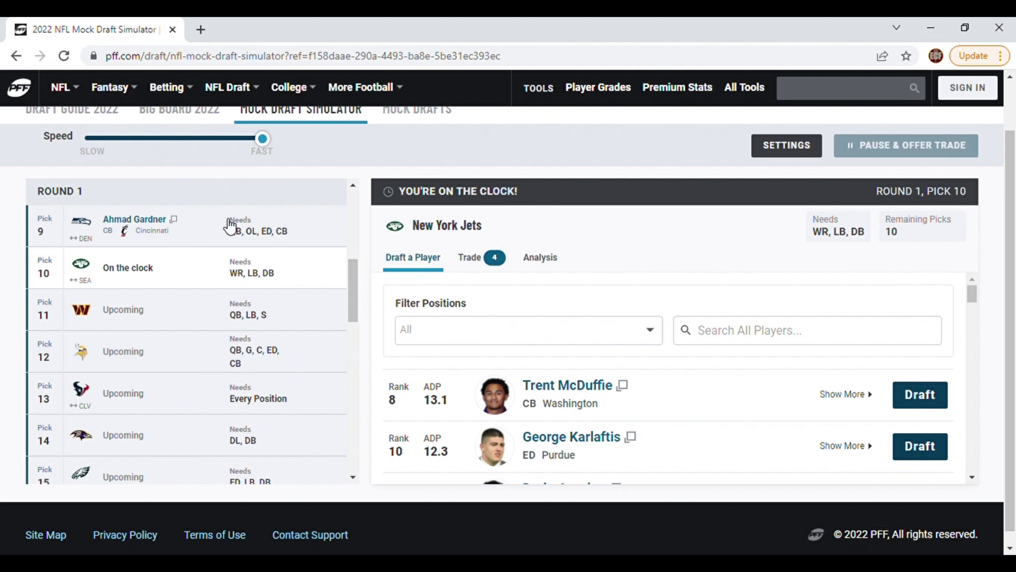
left_click(158, 222)
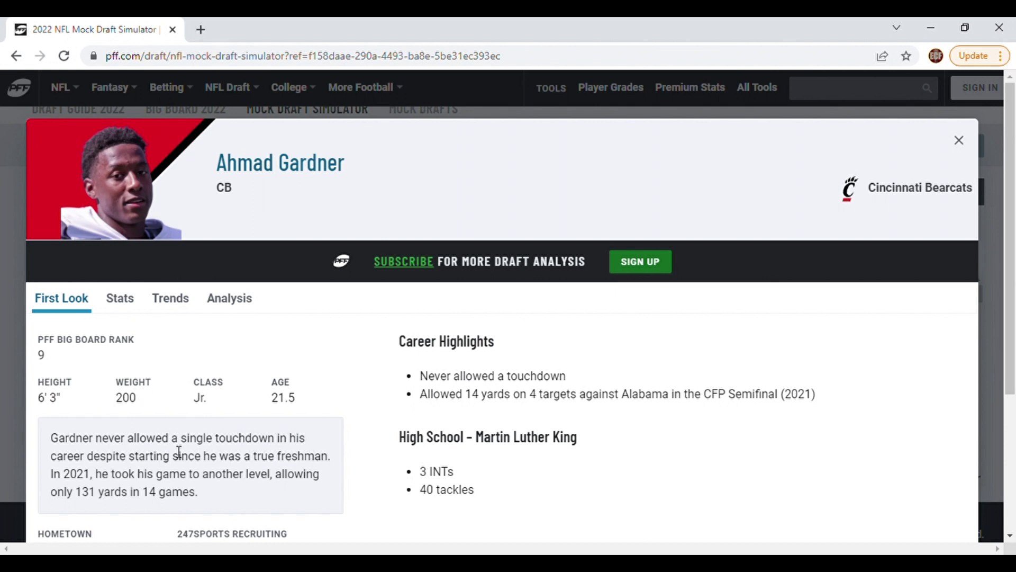
scroll(179, 451, "down", 2)
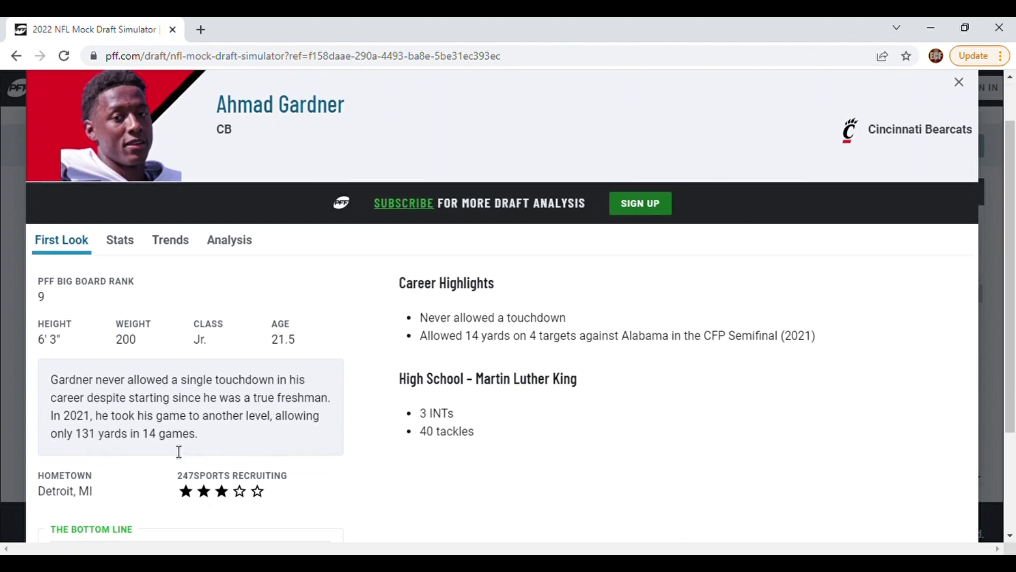
scroll(179, 451, "up", 1)
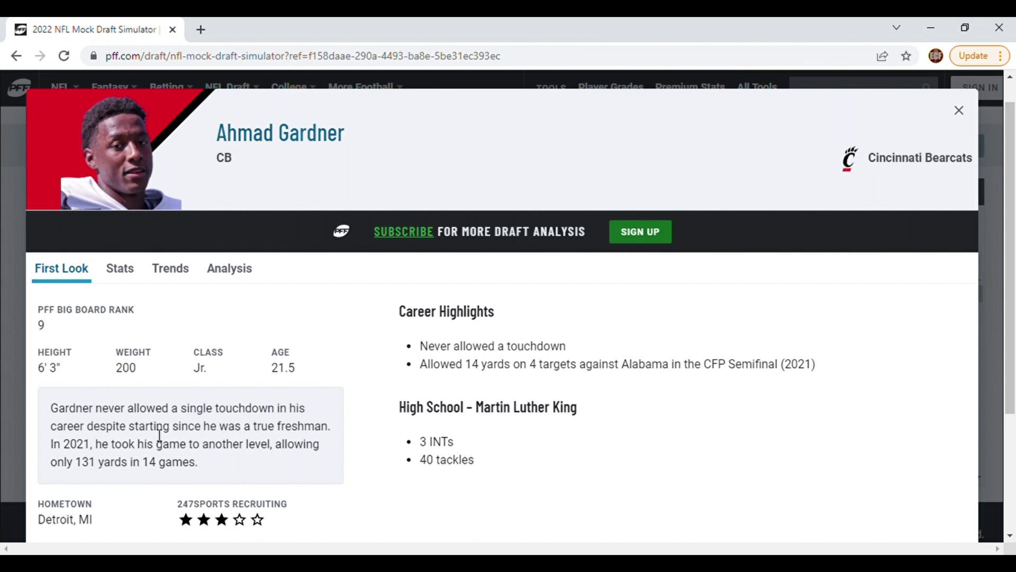
scroll(160, 435, "down", 1)
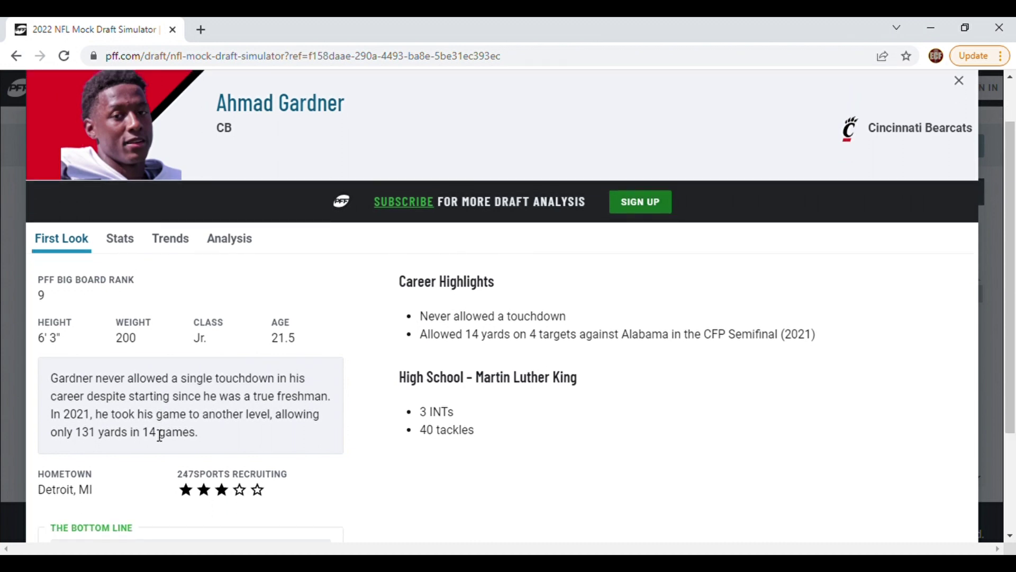
left_click(14, 289)
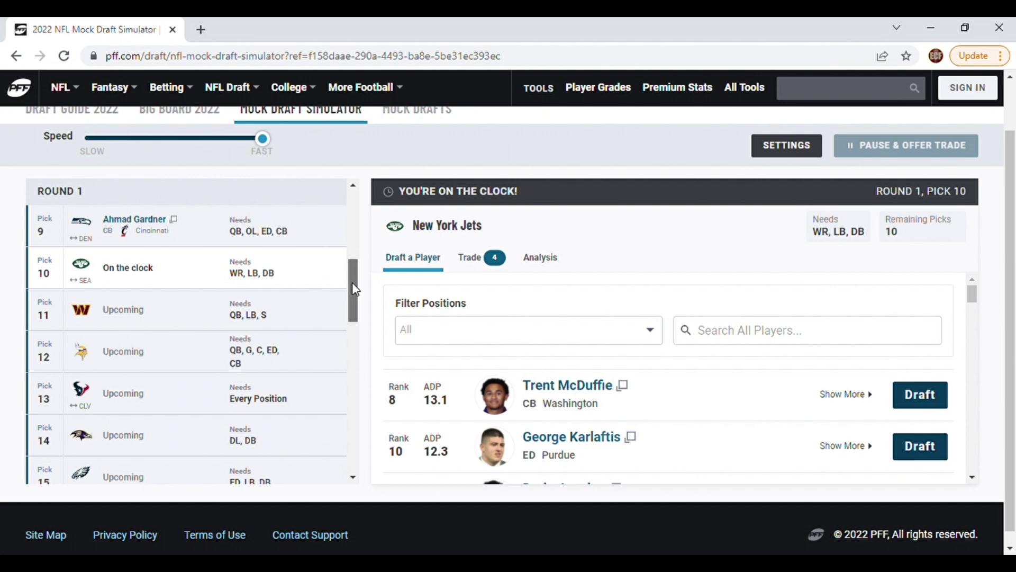
Step: Draft Purdue edge defender George Karlaftis for the New York Jets at pick 10
scroll(353, 288, "up", 1)
scroll(353, 288, "down", 1)
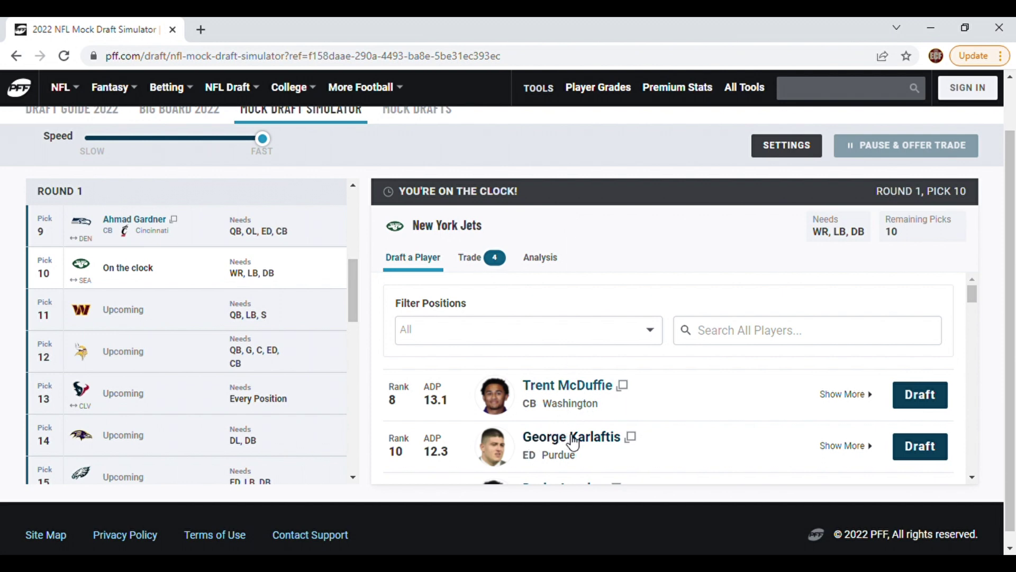
left_click(923, 451)
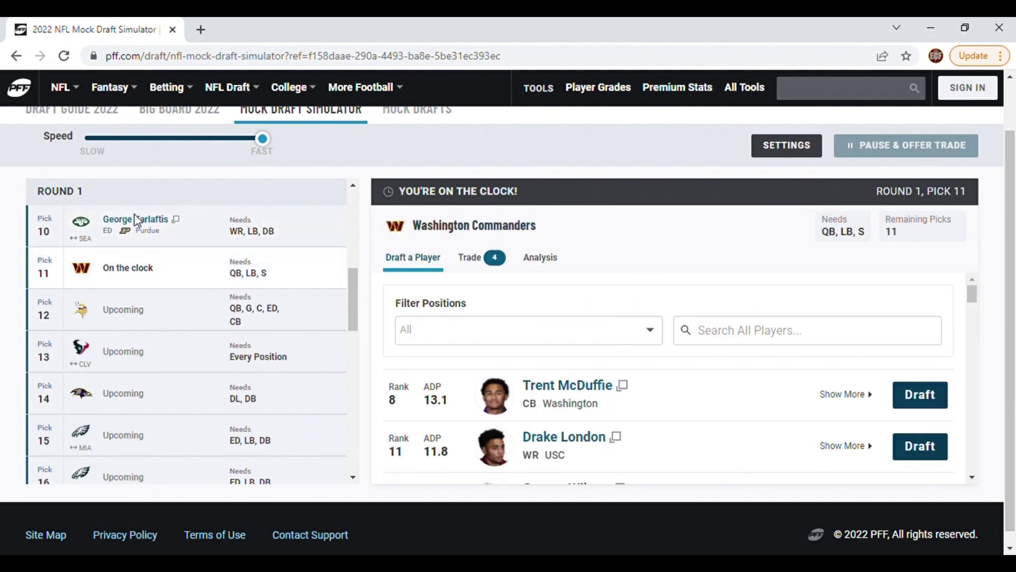
Step: Review the overview section of George Karlaftis's player profile and return to the draft board
left_click(135, 220)
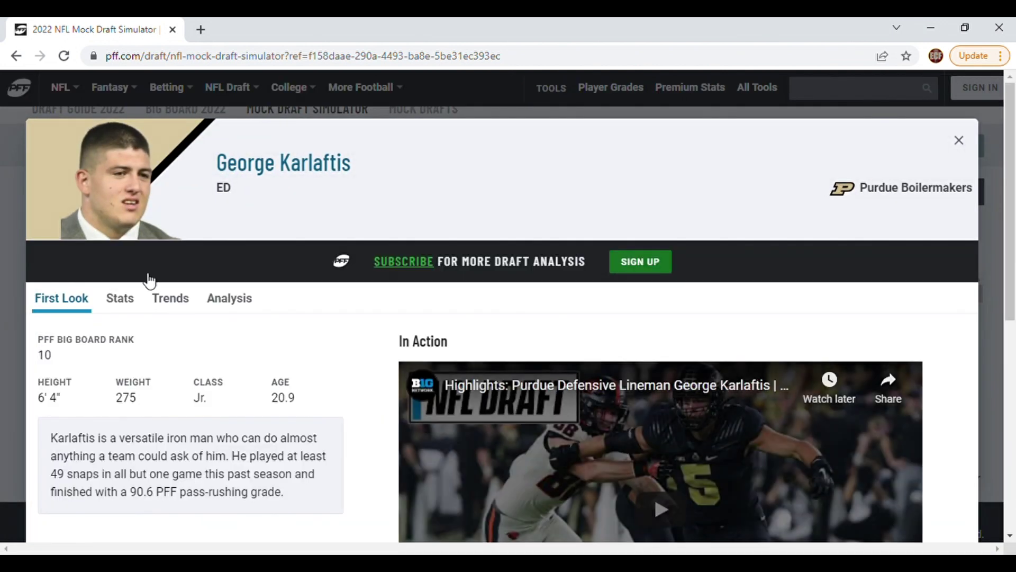
scroll(171, 311, "down", 1)
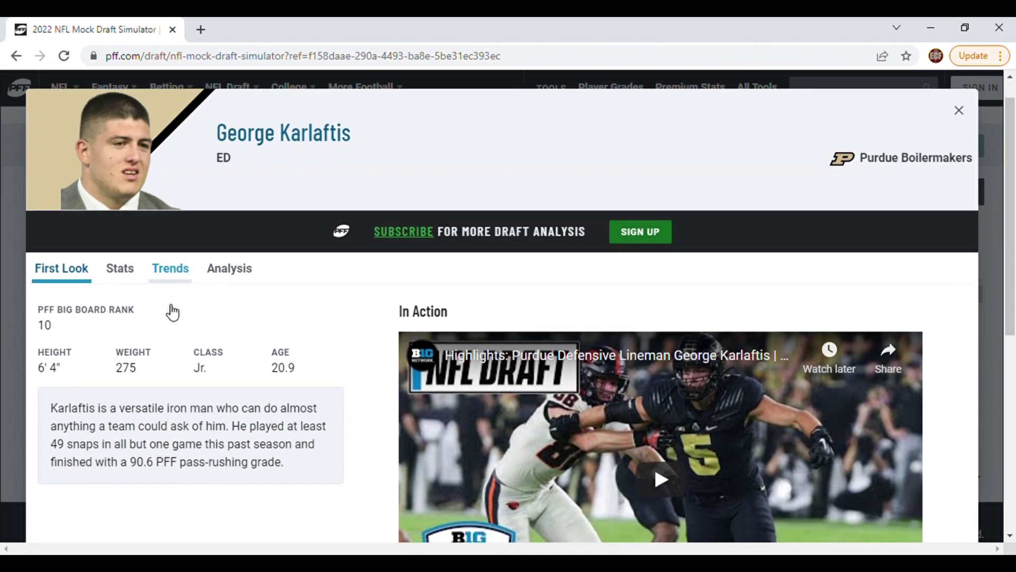
scroll(169, 311, "down", 1)
scroll(169, 310, "up", 2)
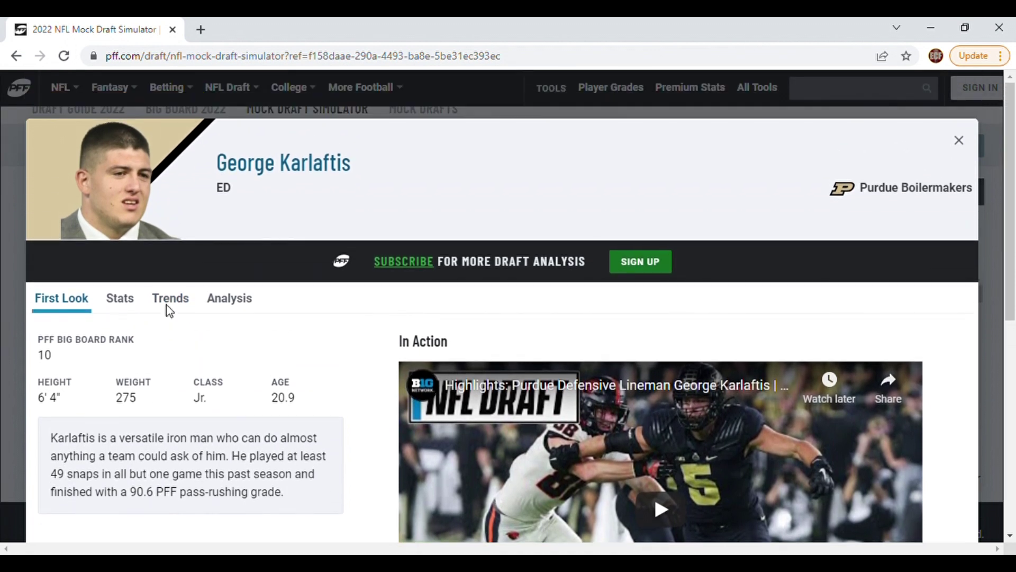
left_click(11, 282)
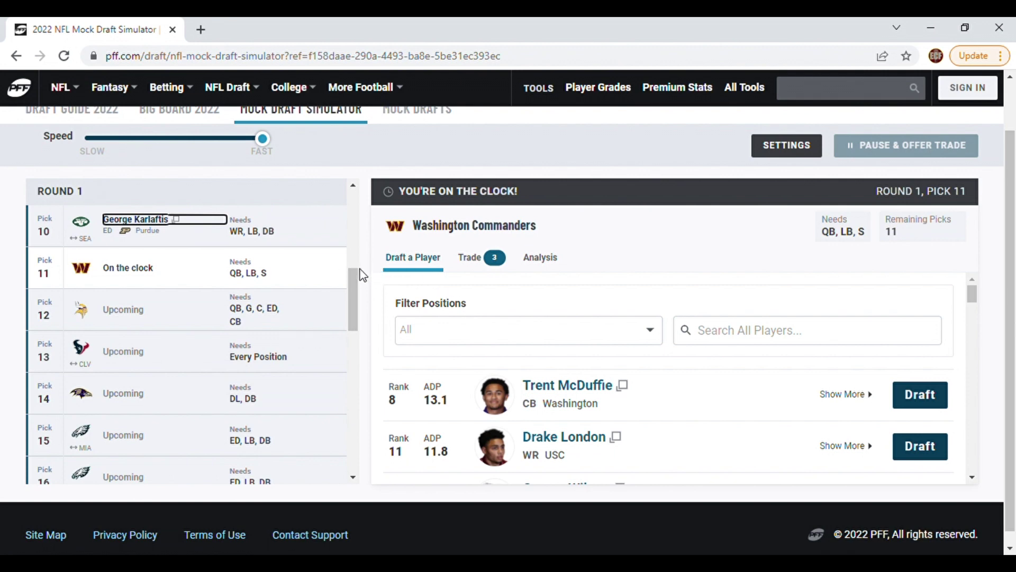
left_click(366, 246)
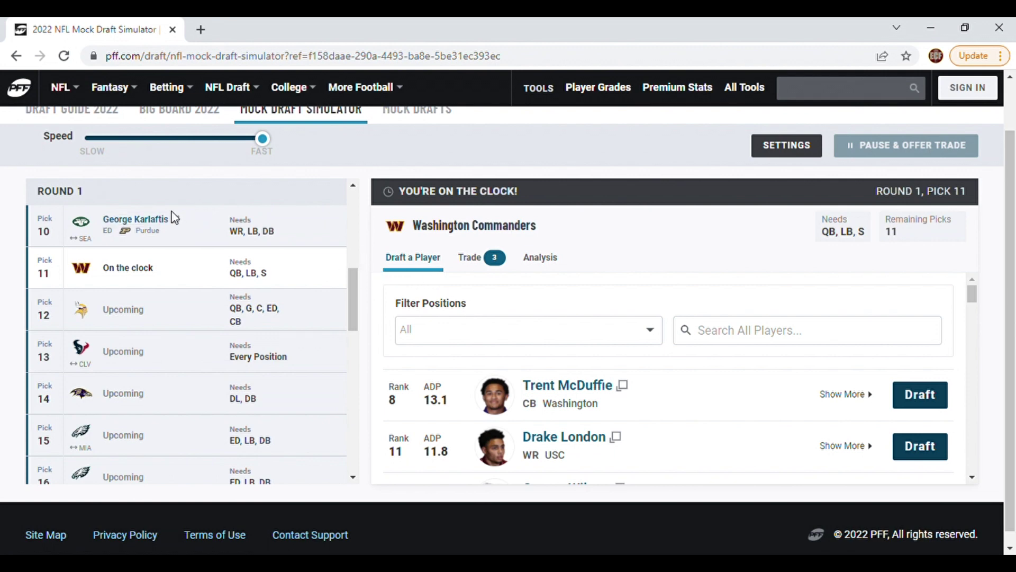
left_click(150, 225)
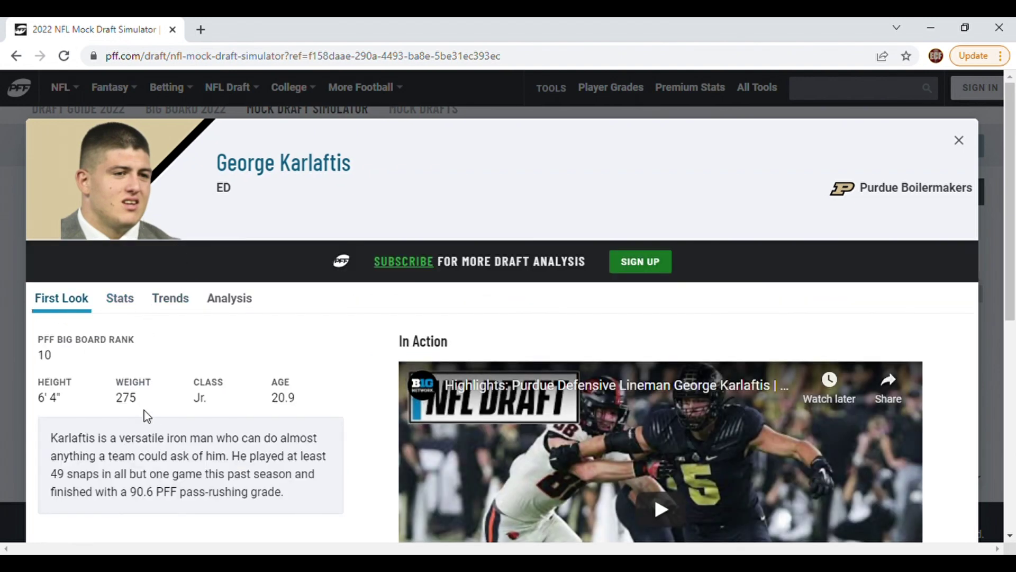
scroll(148, 416, "down", 2)
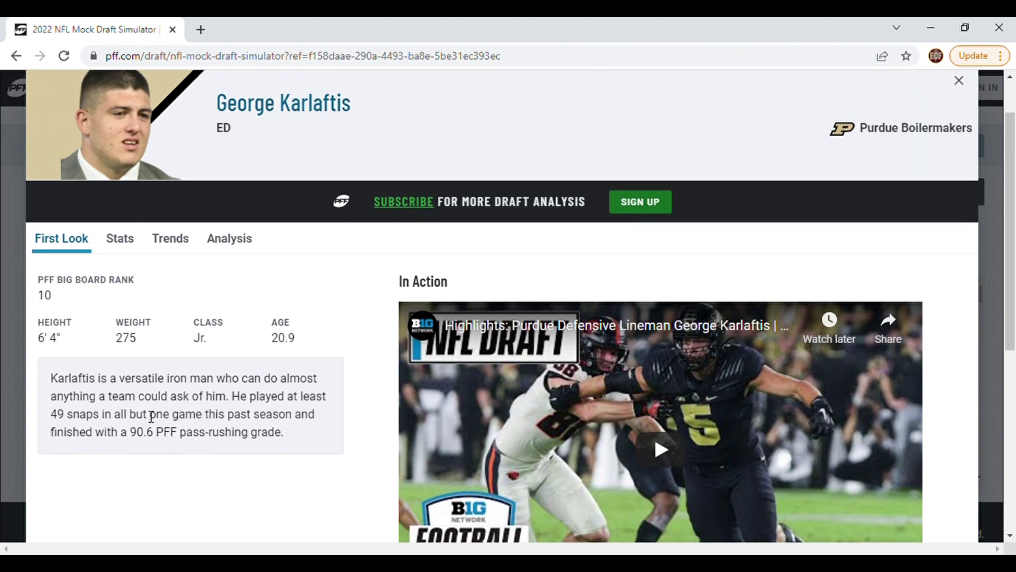
scroll(152, 417, "down", 1)
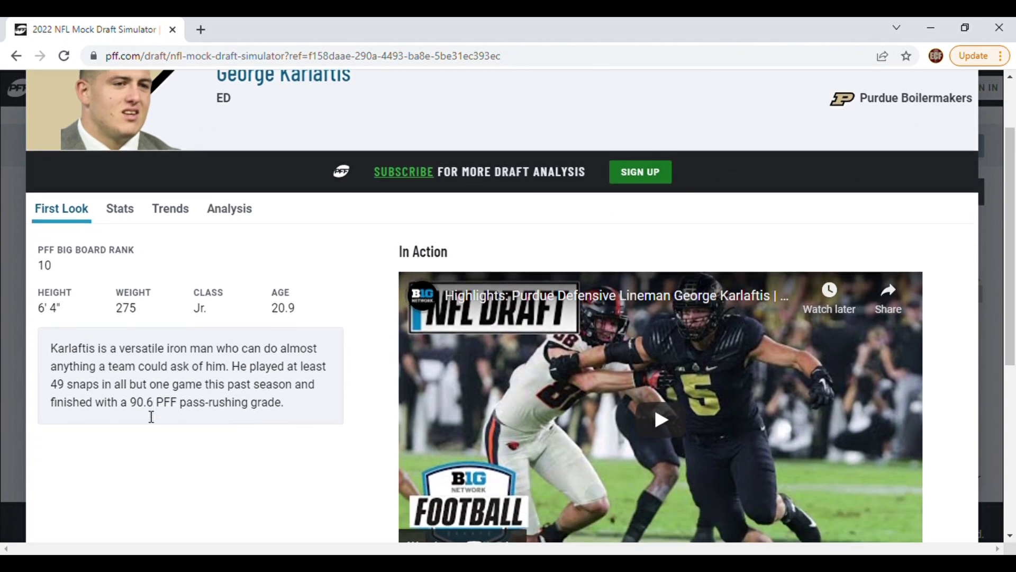
left_click(10, 307)
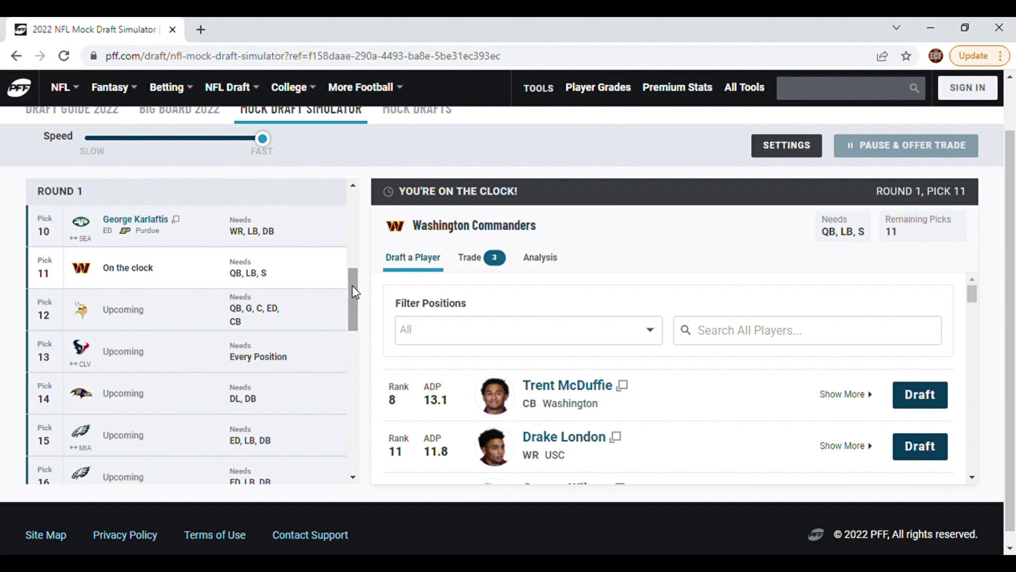
Step: Filter the players to WR, draft USC's Drake London for the Washington Commanders at pick 11, and open his player profile
left_click(443, 339)
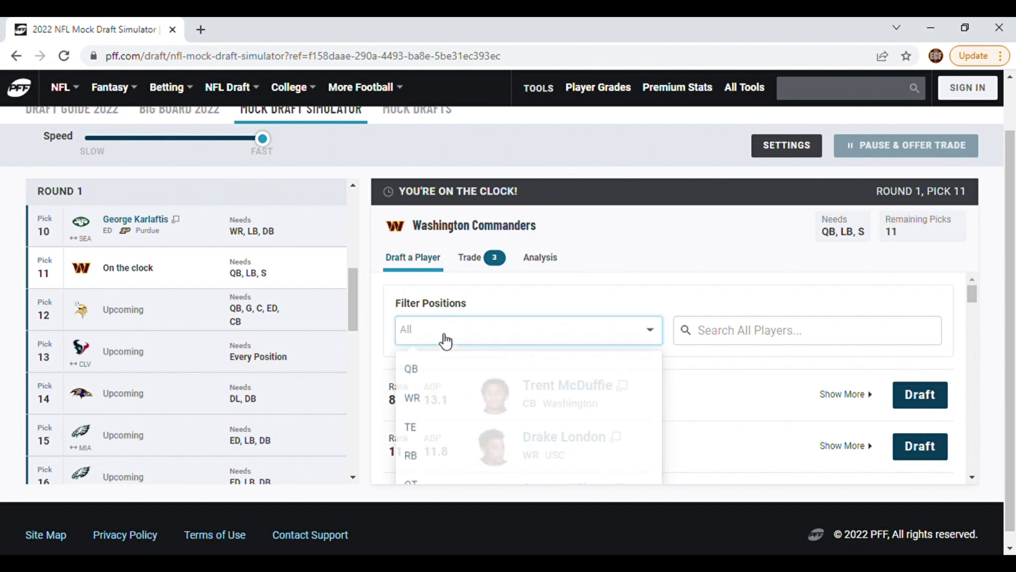
left_click(418, 399)
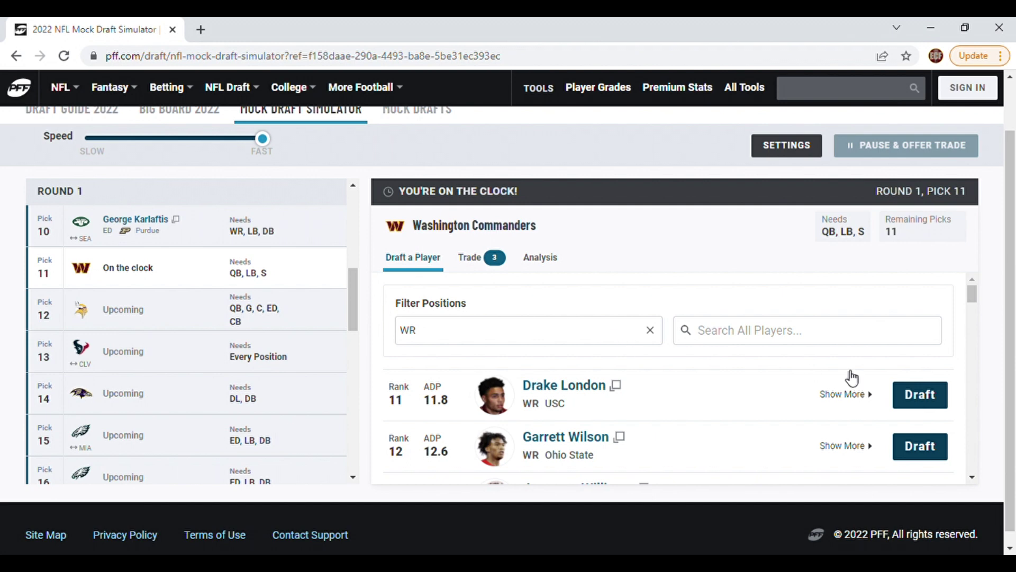
left_click(929, 405)
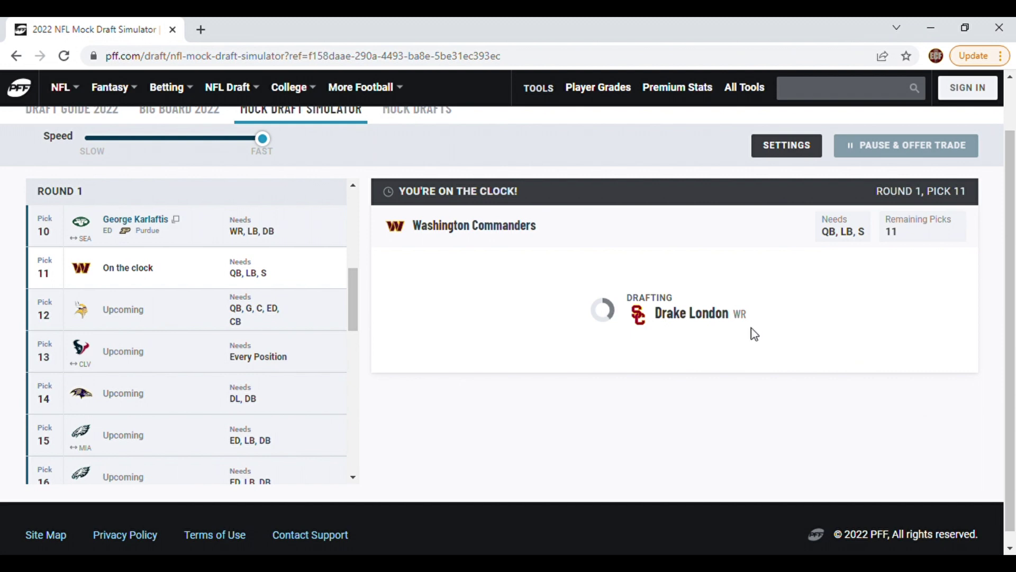
left_click(151, 225)
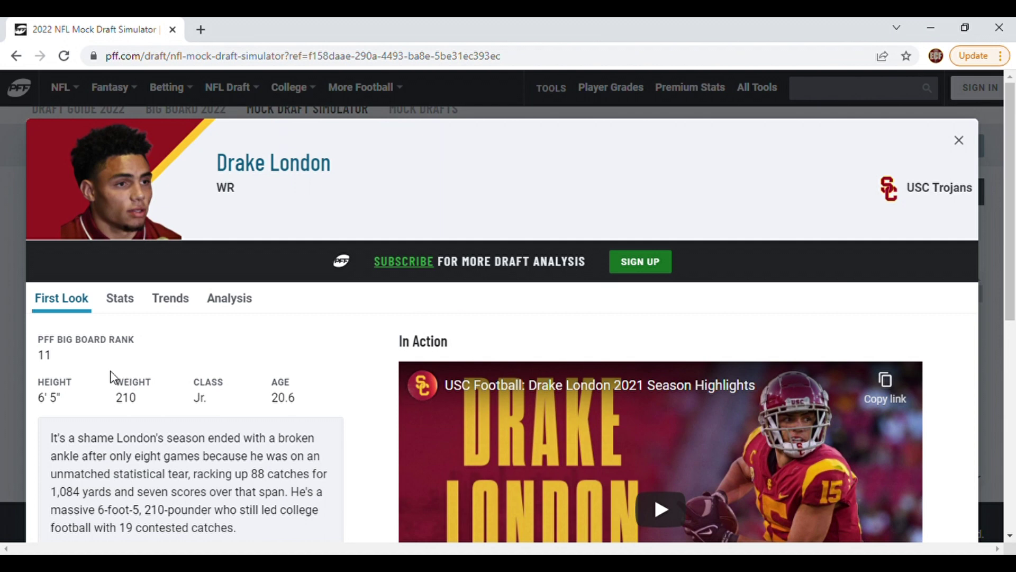
Step: Review the career stats and first-look overview in Drake London's player profile and return to the draft board
left_click(17, 349)
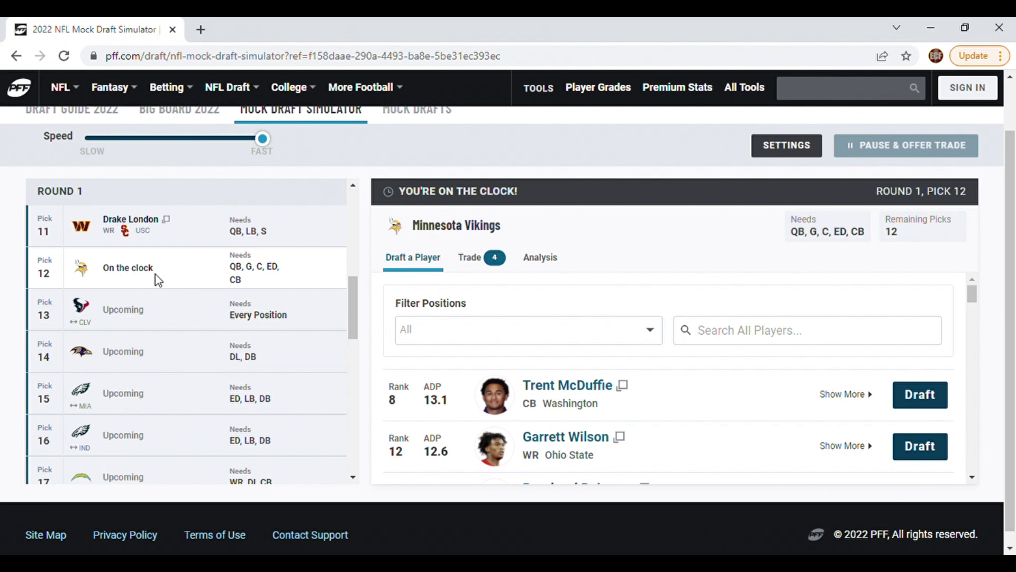
left_click(140, 222)
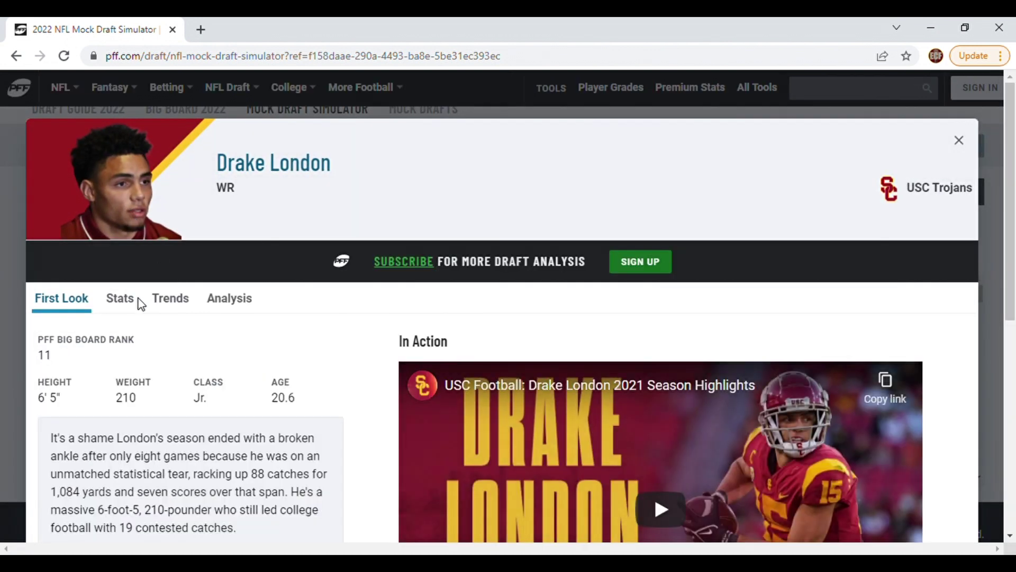
left_click(131, 304)
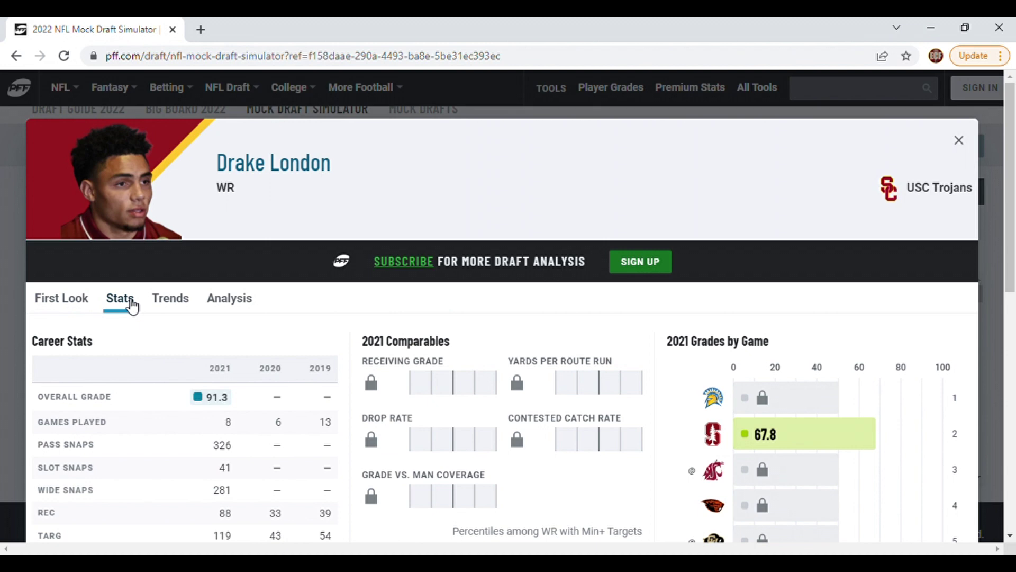
scroll(129, 302, "down", 1)
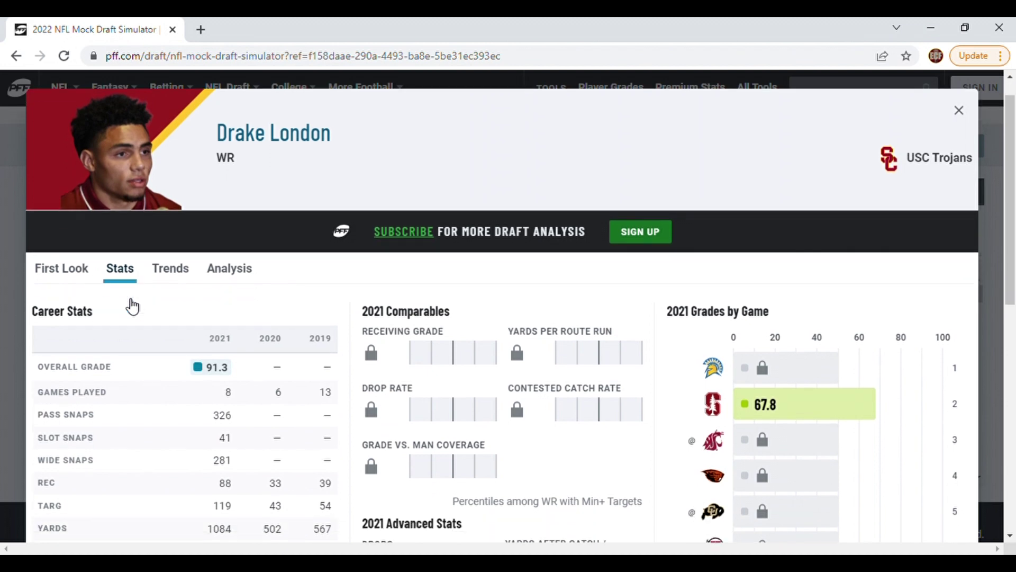
scroll(104, 291, "down", 1)
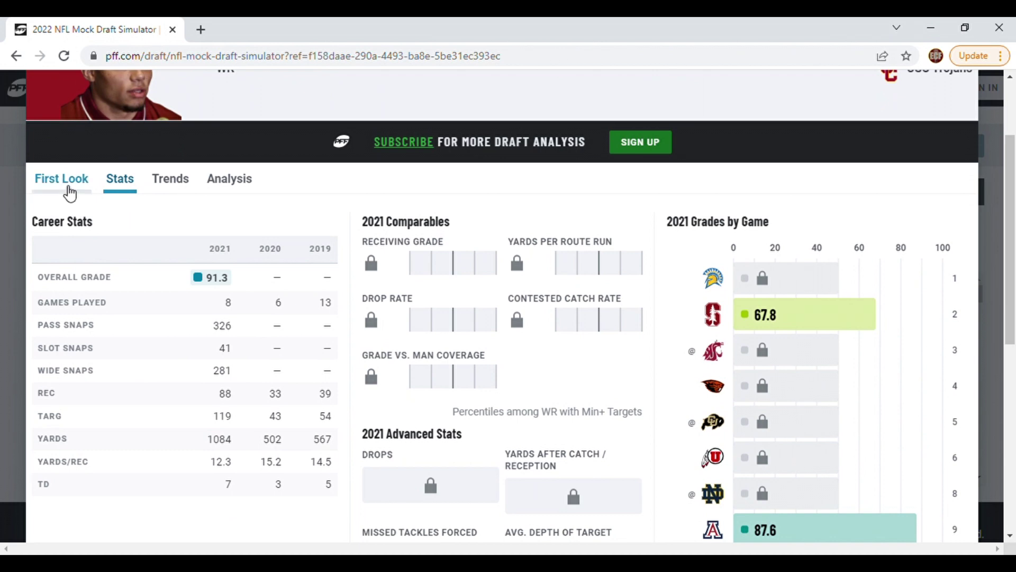
scroll(69, 194, "down", 1)
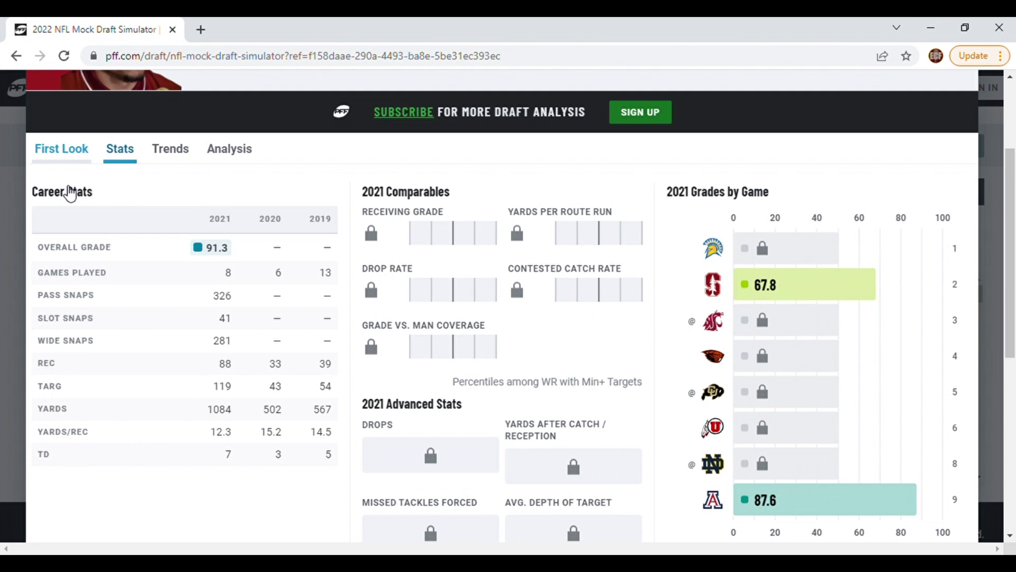
scroll(69, 193, "down", 1)
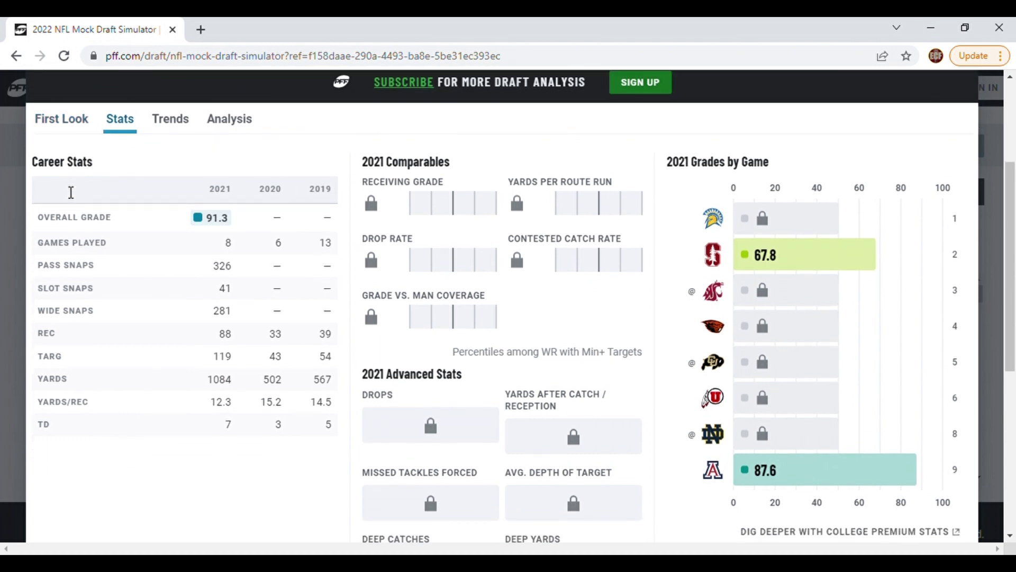
scroll(71, 192, "down", 1)
scroll(71, 192, "up", 2)
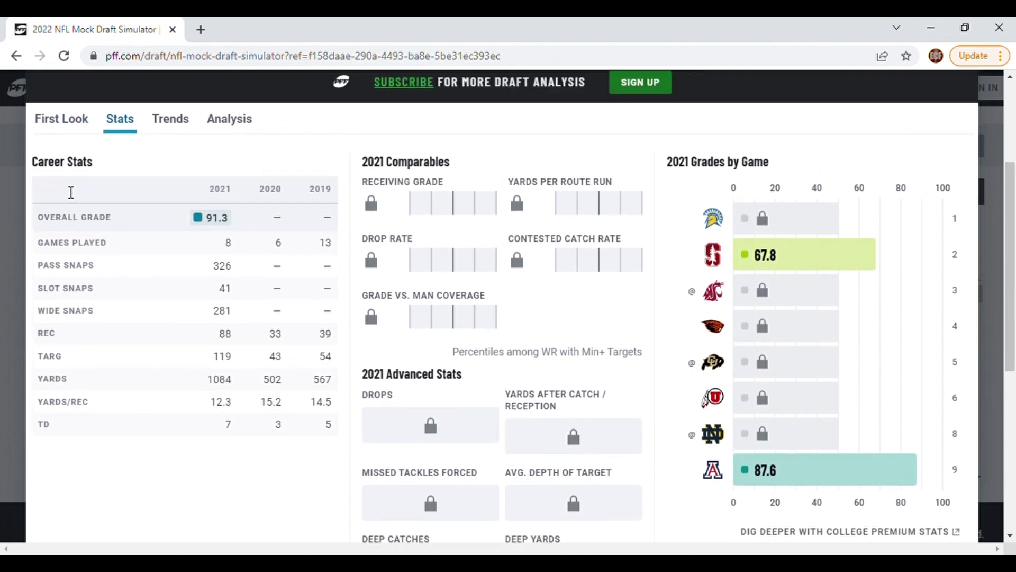
scroll(71, 191, "down", 1)
scroll(70, 192, "down", 5)
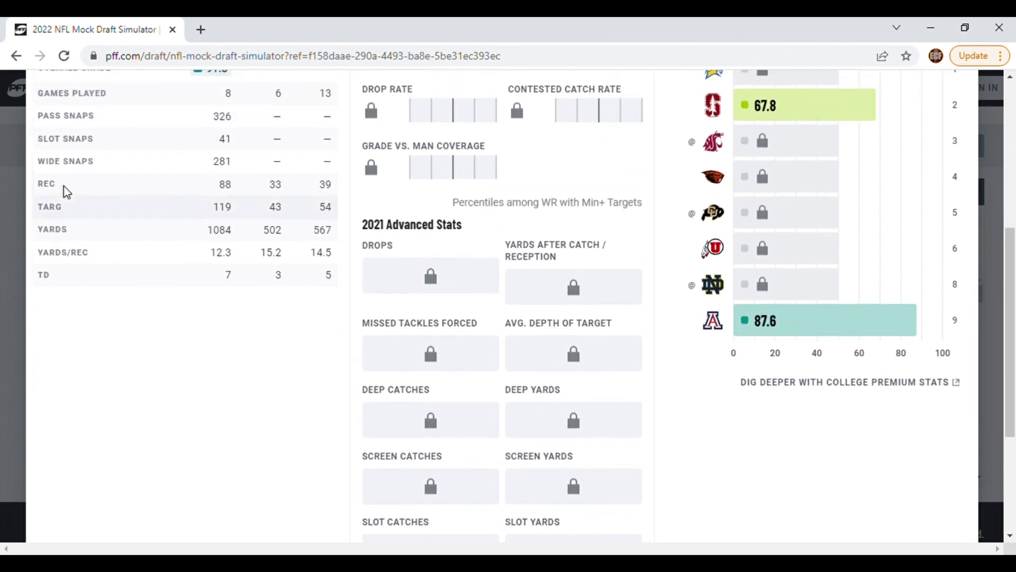
scroll(71, 192, "up", 6)
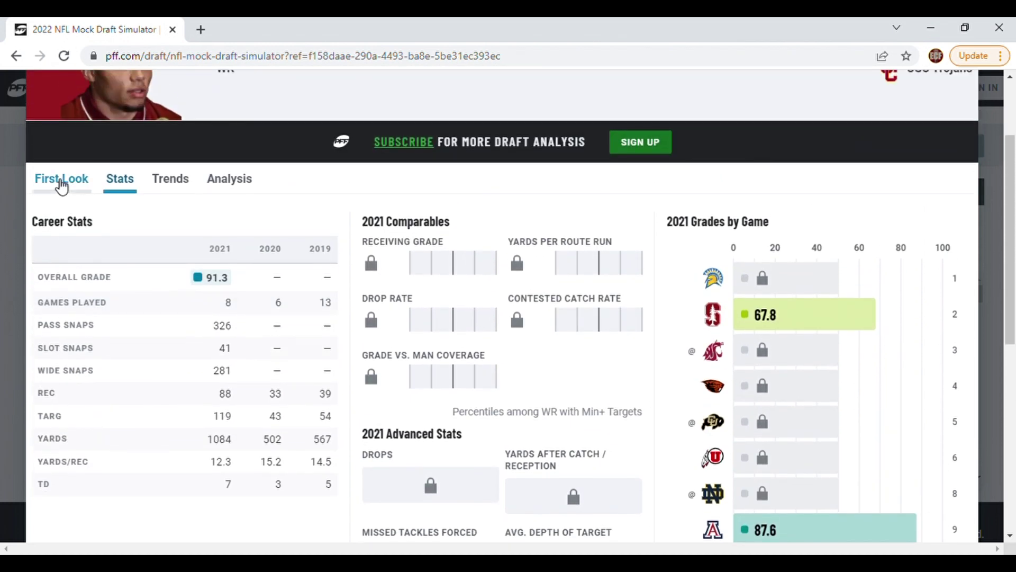
left_click(55, 179)
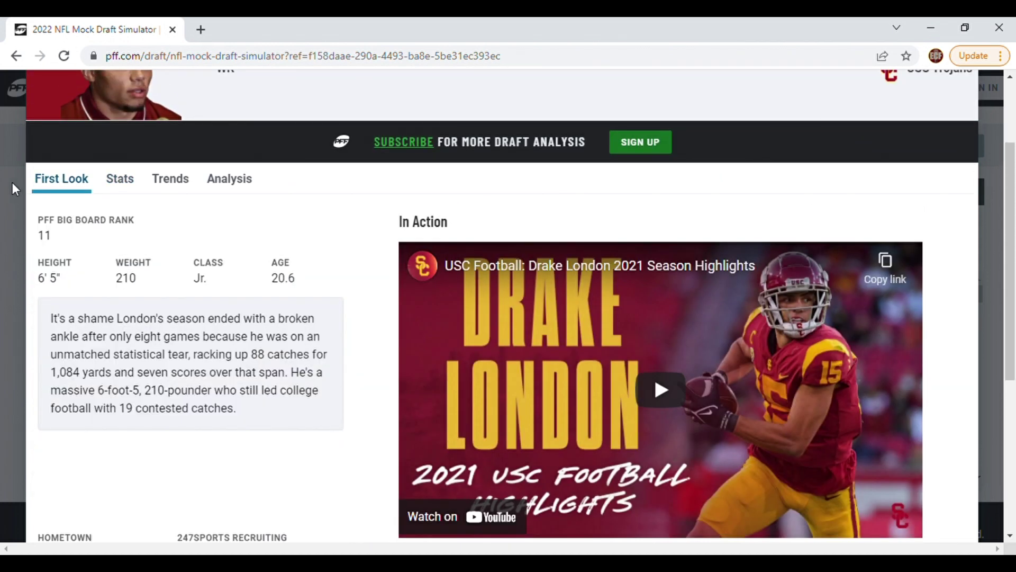
left_click(13, 184)
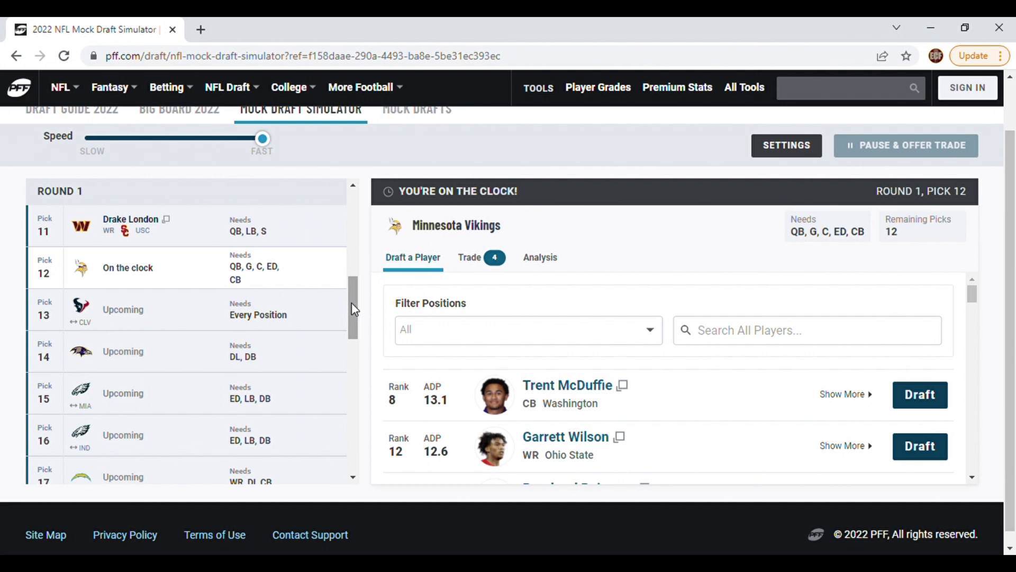
Step: Draft Washington cornerback Trent McDuffie for the Minnesota Vikings at pick 12 and review his player profile
mouse_move(355, 309)
left_mouse_down()
mouse_move(355, 299)
mouse_move(355, 309)
left_mouse_up()
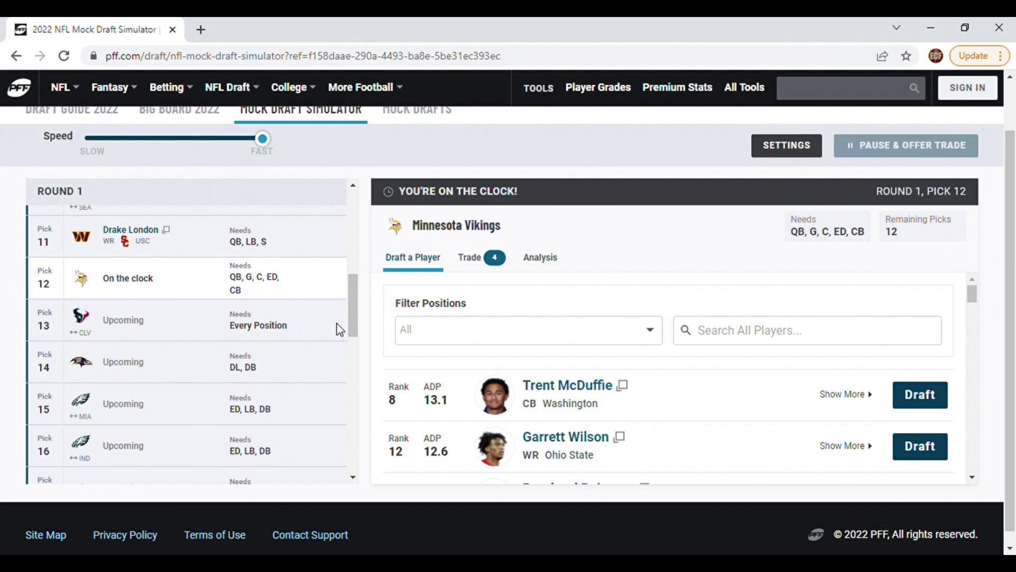
left_click(443, 333)
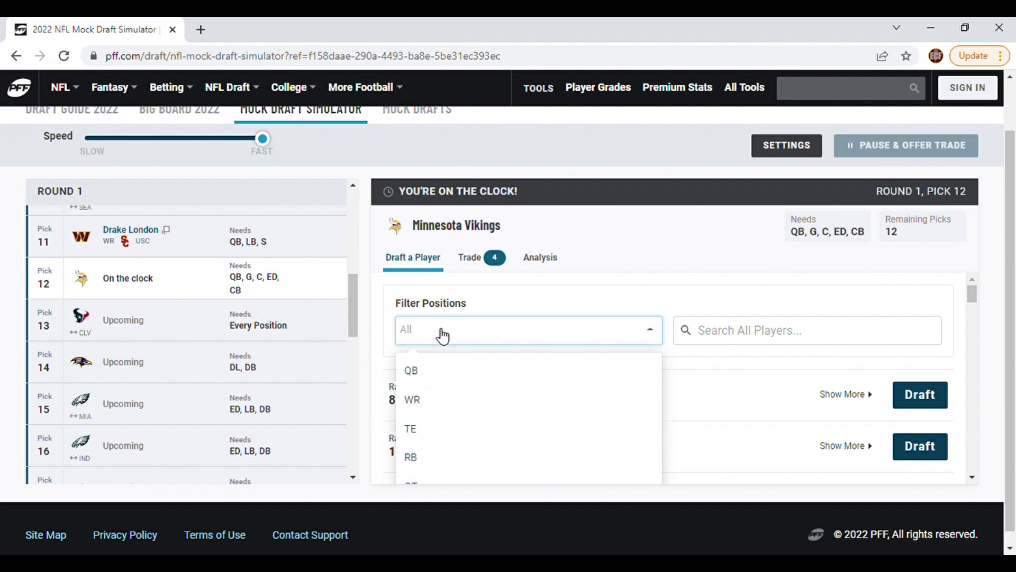
left_click(589, 292)
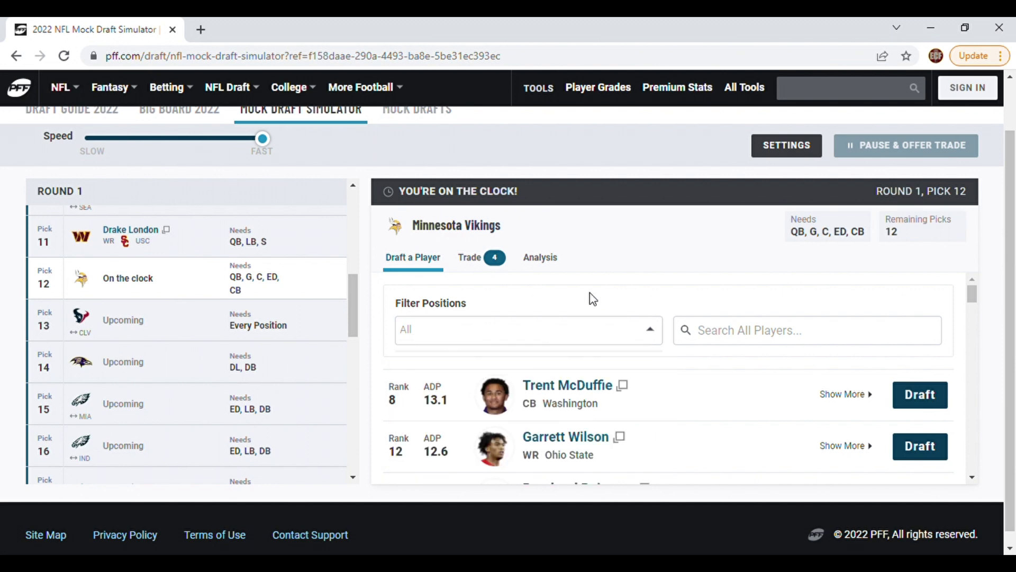
left_click(919, 394)
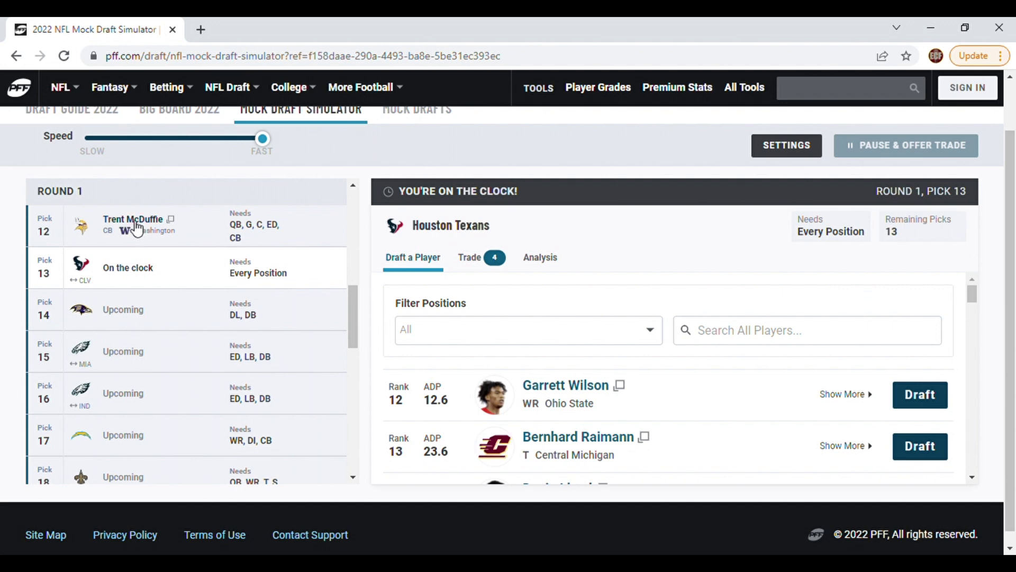
left_click(133, 221)
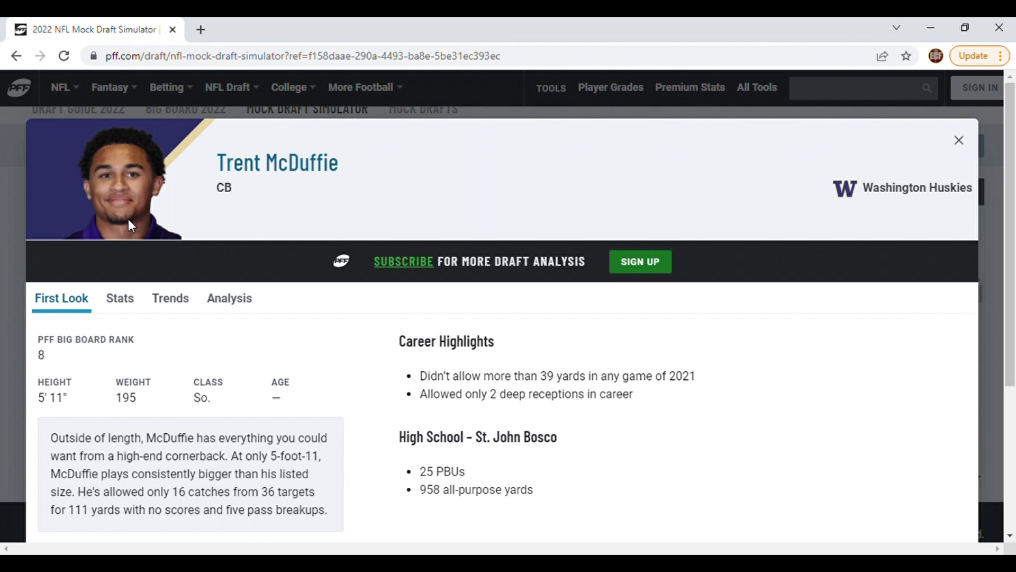
left_click(7, 246)
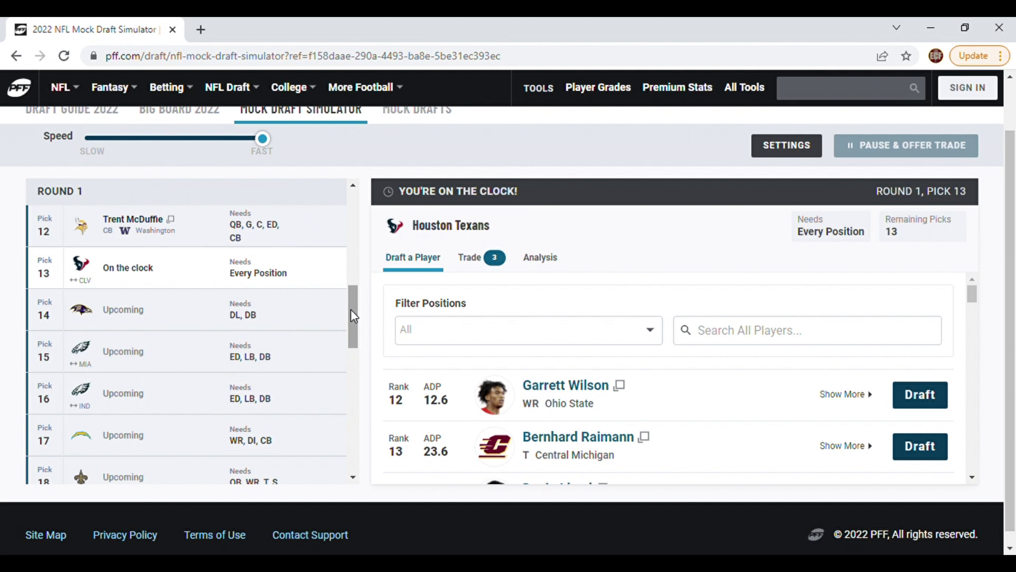
Step: Look through the available players and draft Ohio State receiver Garrett Wilson for the Houston Texans at pick 13
scroll(501, 302, "down", 2)
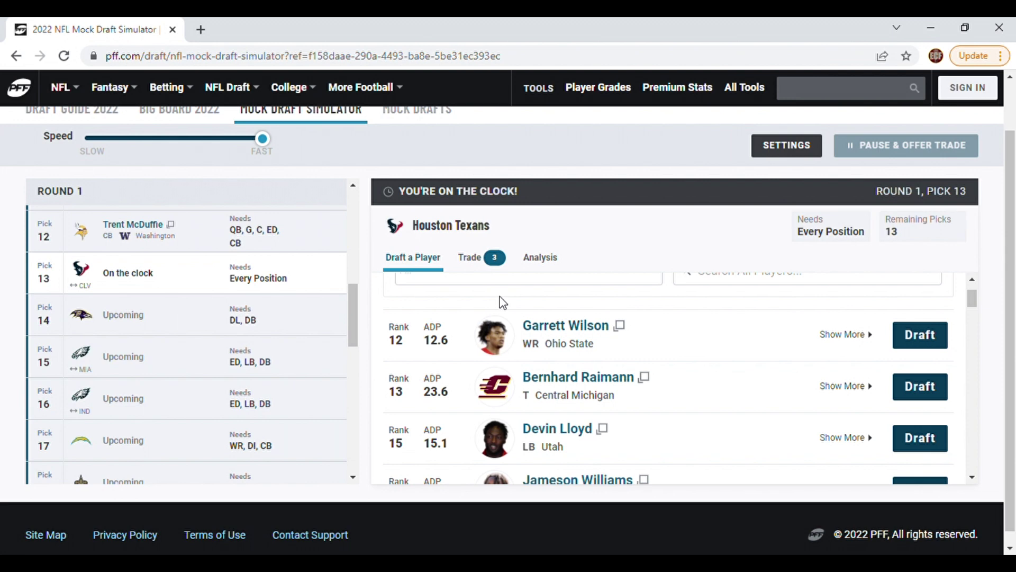
scroll(503, 303, "up", 2)
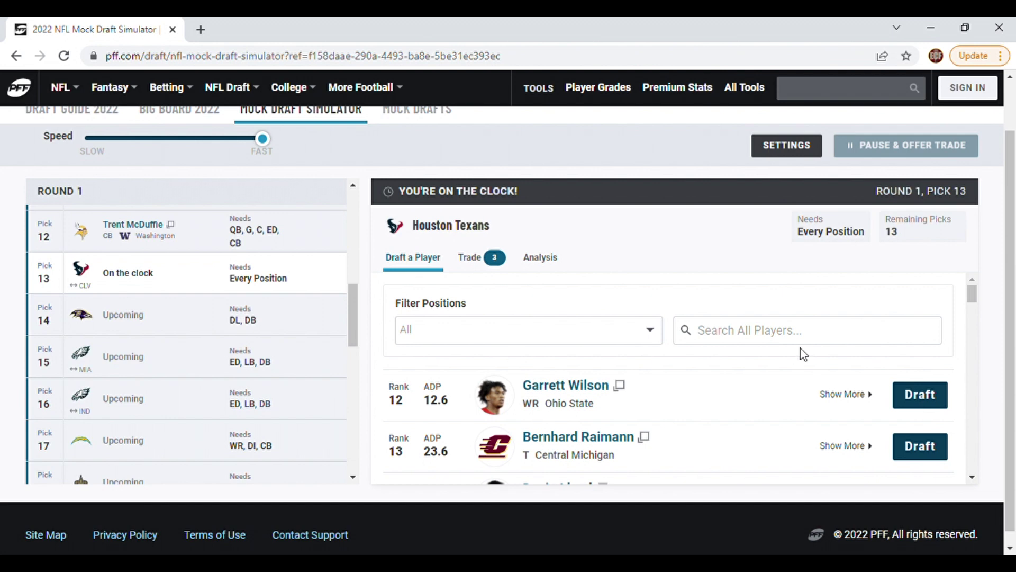
left_click(912, 396)
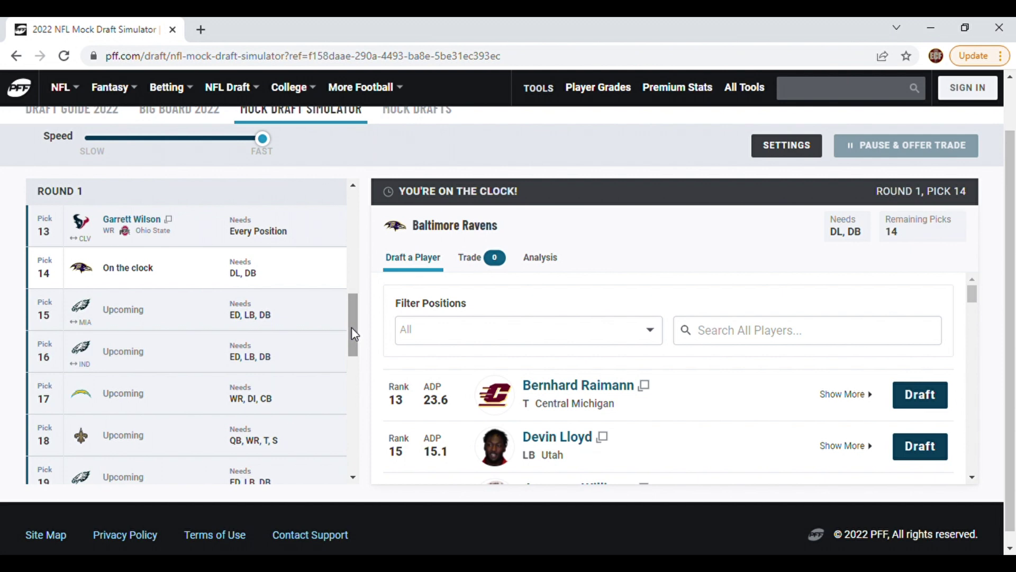
Step: Search the players for "joh" and draft Florida State edge defender Jermaine Johnson II for the Baltimore Ravens at pick 14
mouse_move(354, 335)
left_mouse_down()
mouse_move(354, 263)
mouse_move(355, 343)
left_mouse_up()
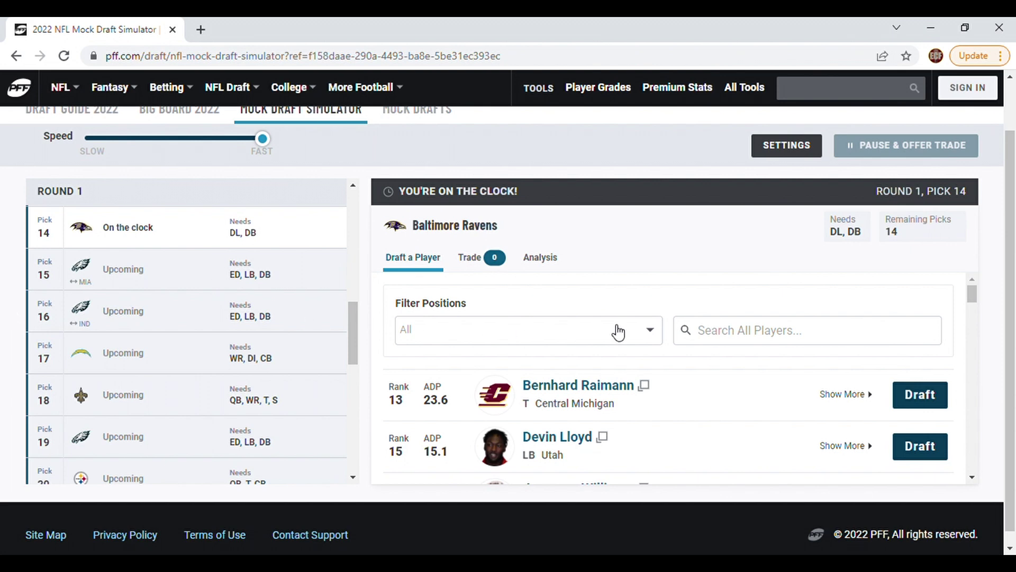
left_click(726, 339)
type("joh")
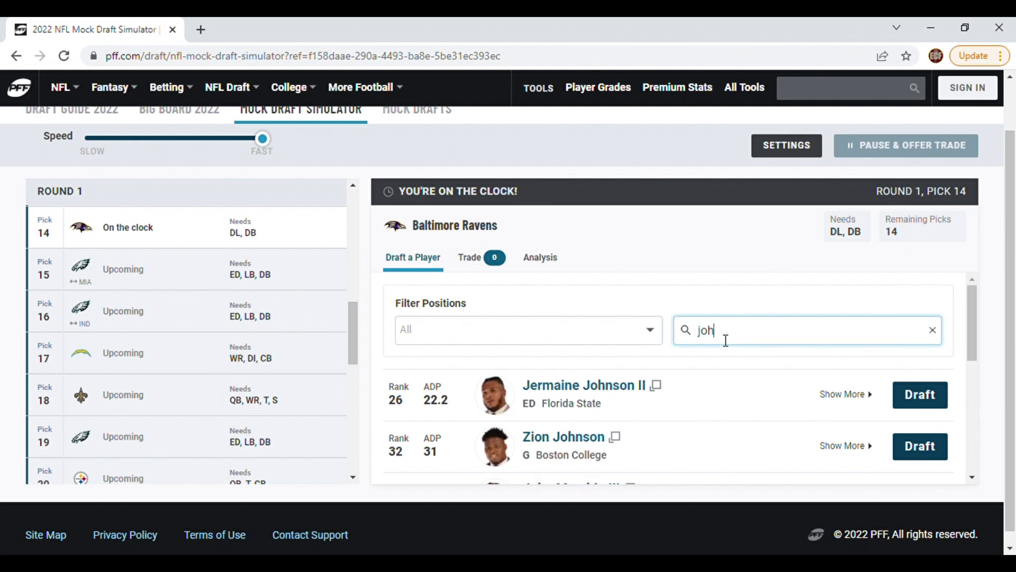
left_click(940, 405)
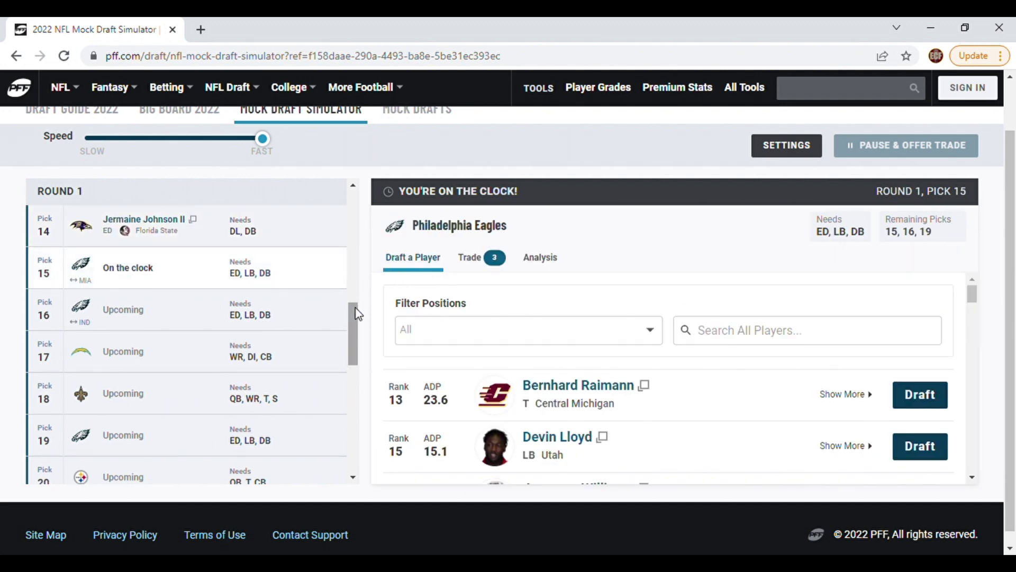
Step: Examine the first-round list, checking the selections made from pick 8 to 14 and the needs of the upcoming teams
scroll(355, 308, "down", 1)
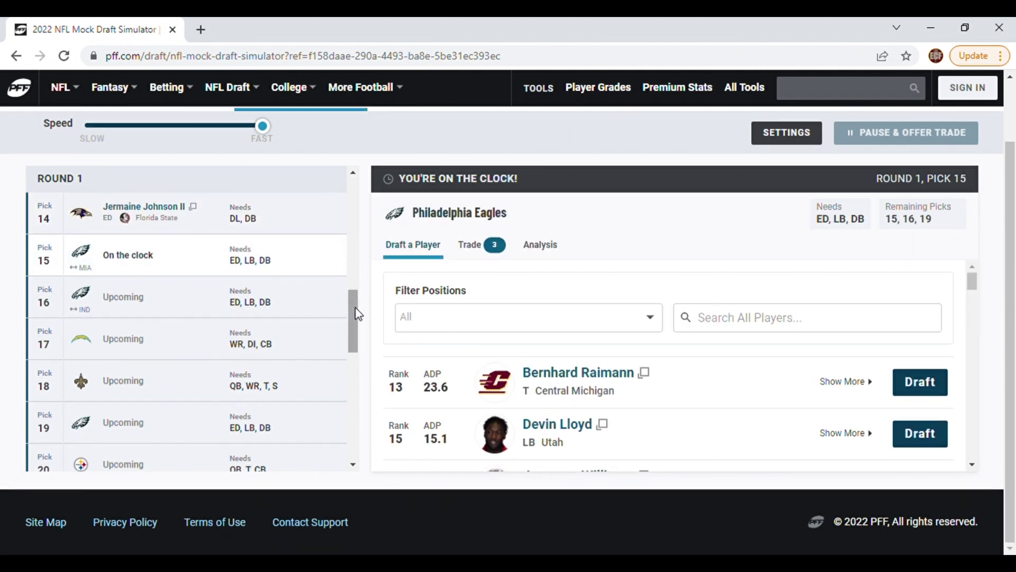
left_click(353, 468)
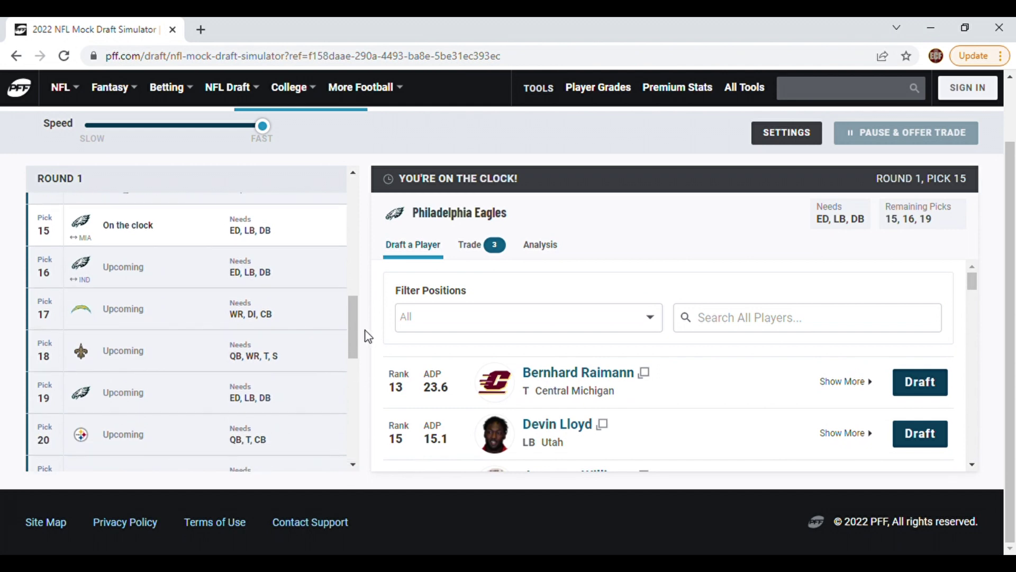
scroll(351, 183, "up", 6)
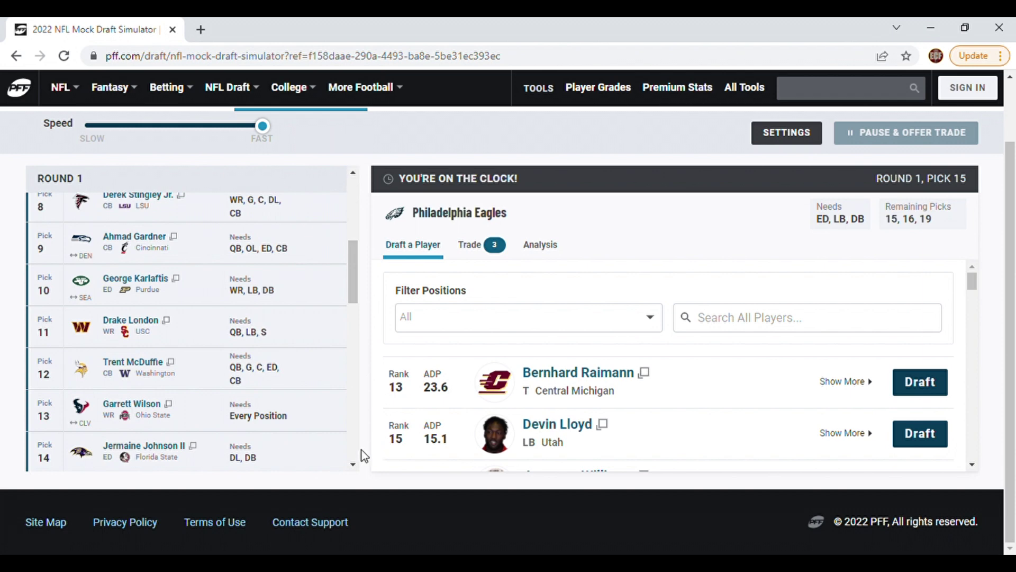
left_click(352, 468)
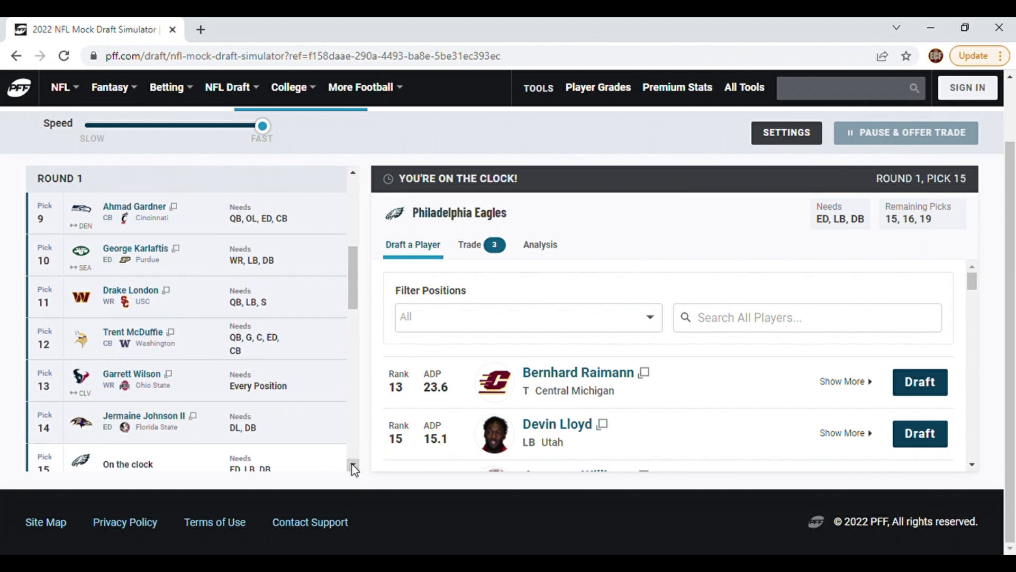
scroll(352, 465, "up", 1)
scroll(351, 464, "down", 1)
scroll(366, 225, "up", 1)
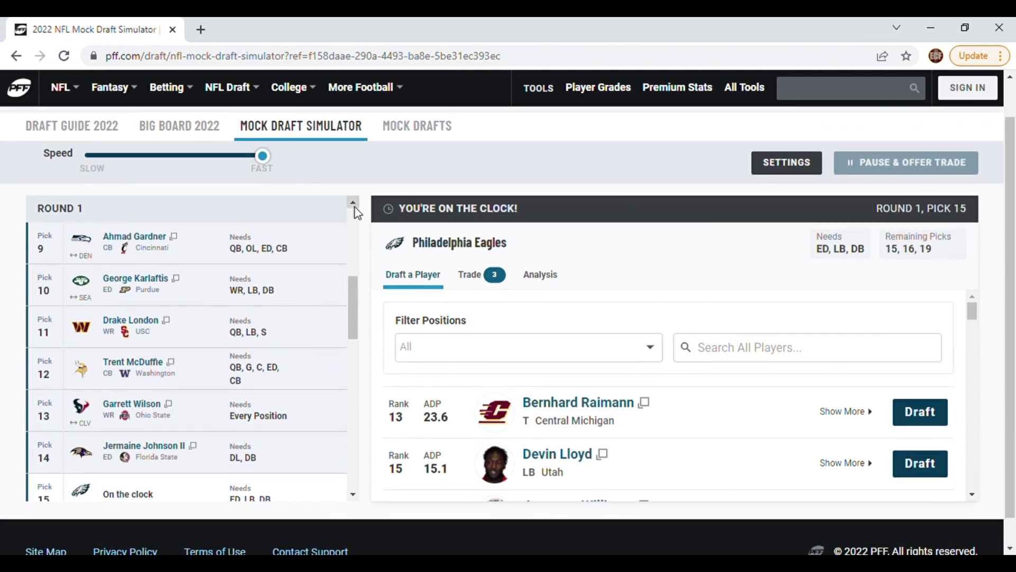
scroll(356, 211, "up", 1)
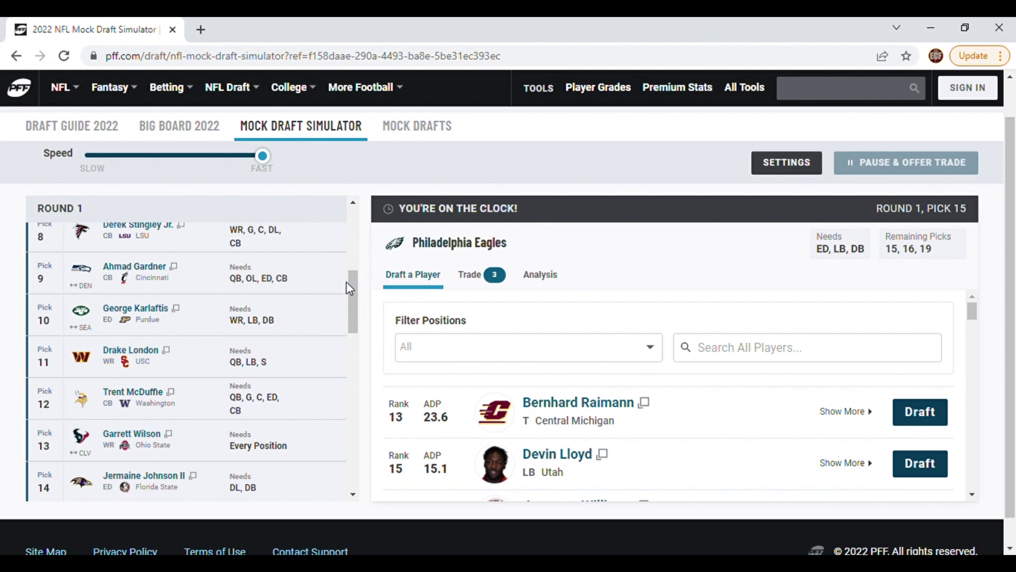
left_click(353, 203)
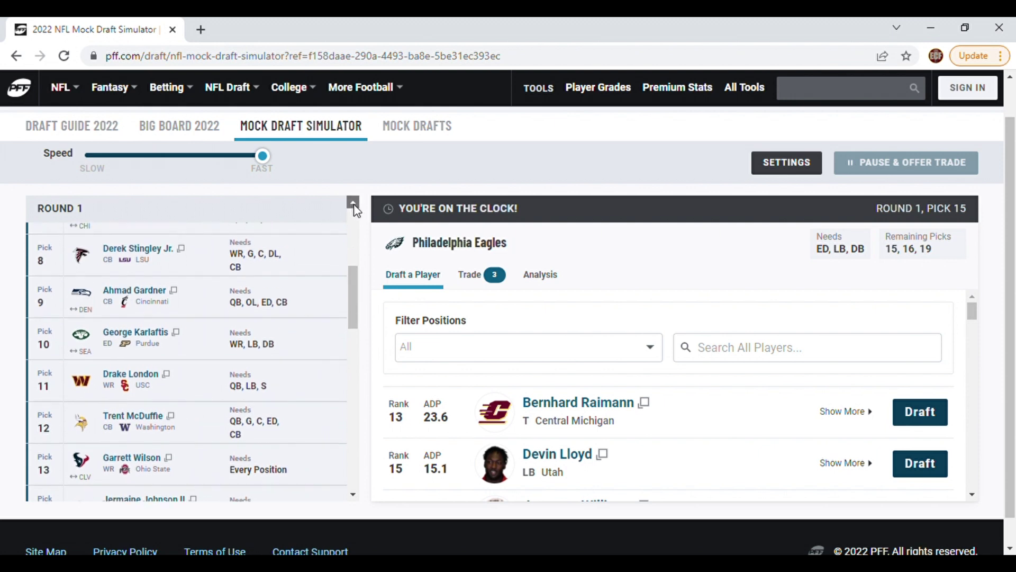
left_click(353, 494)
scroll(353, 495, "down", 4)
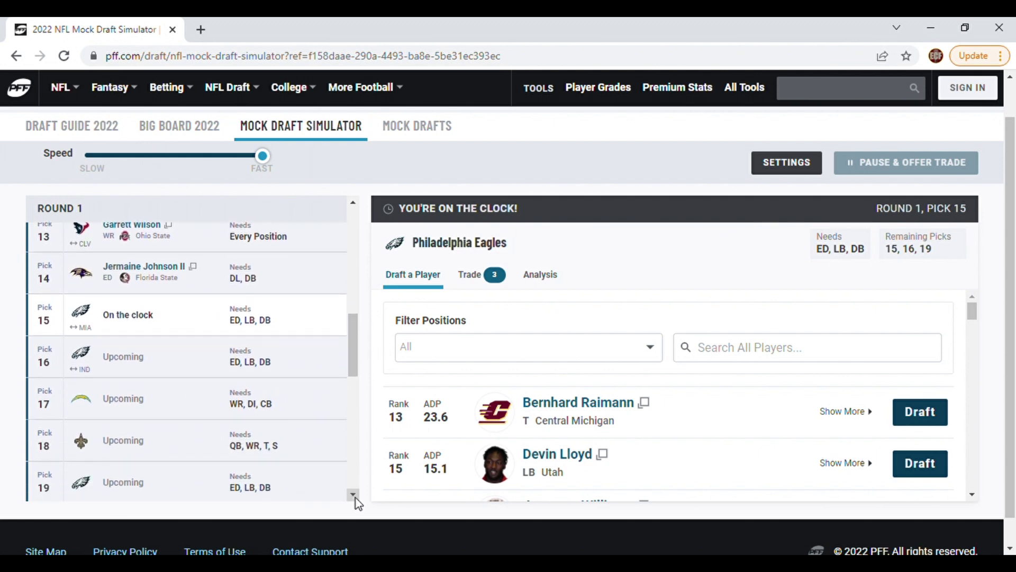
Step: Review the first-look overview in Jermaine Johnson II's player profile and return to the draft board
left_click(158, 267)
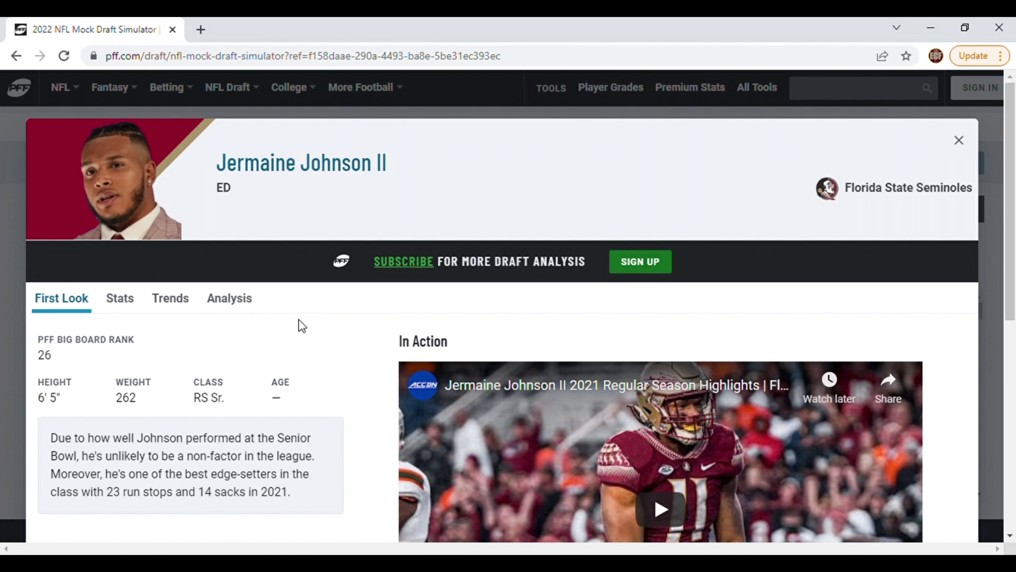
scroll(301, 326, "down", 1)
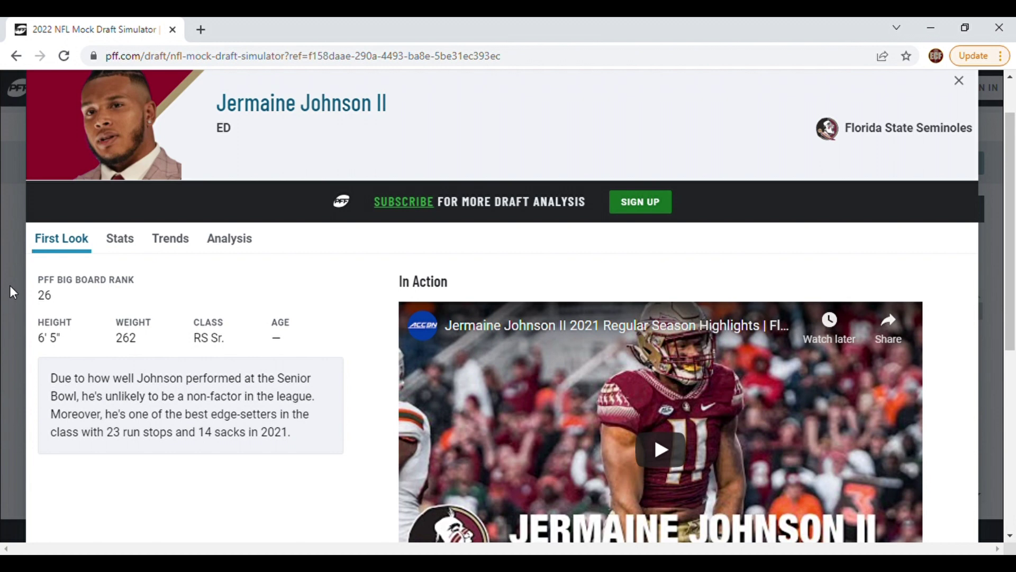
left_click(9, 285)
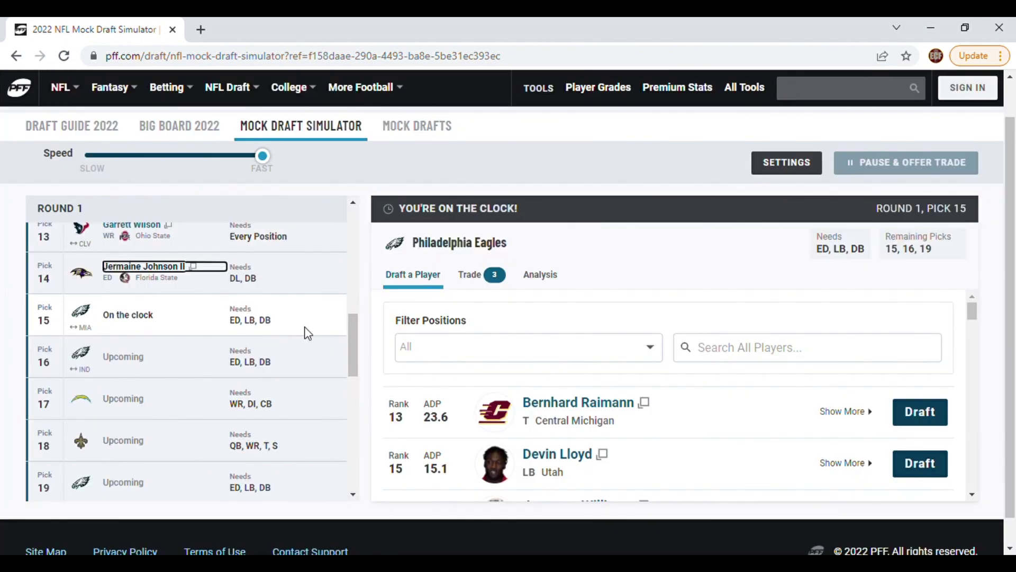
Step: Check the needs of the upcoming teams and draft Utah linebacker Devin Lloyd for the Philadelphia Eagles at pick 15
left_click(377, 330)
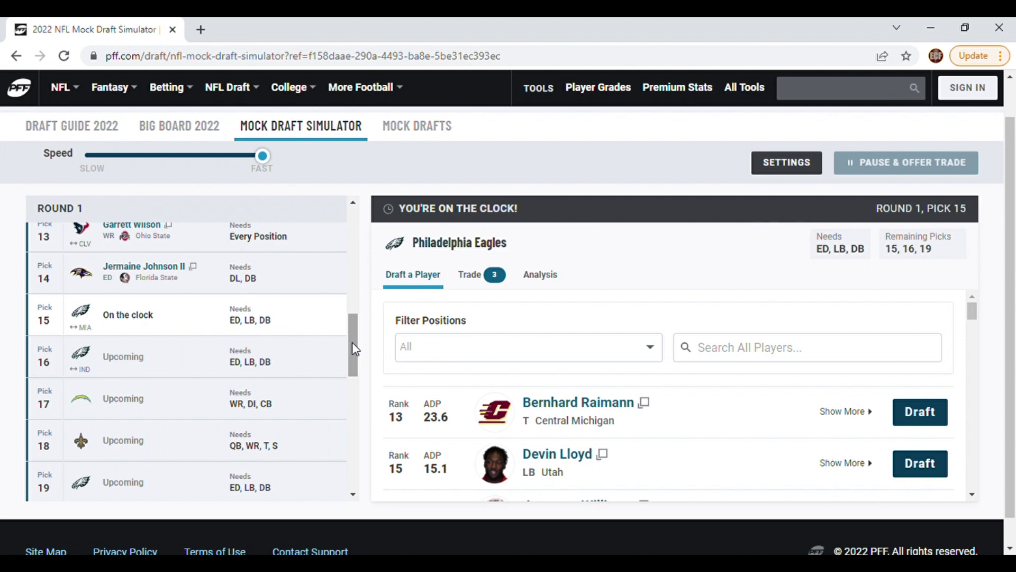
scroll(370, 324, "down", 1)
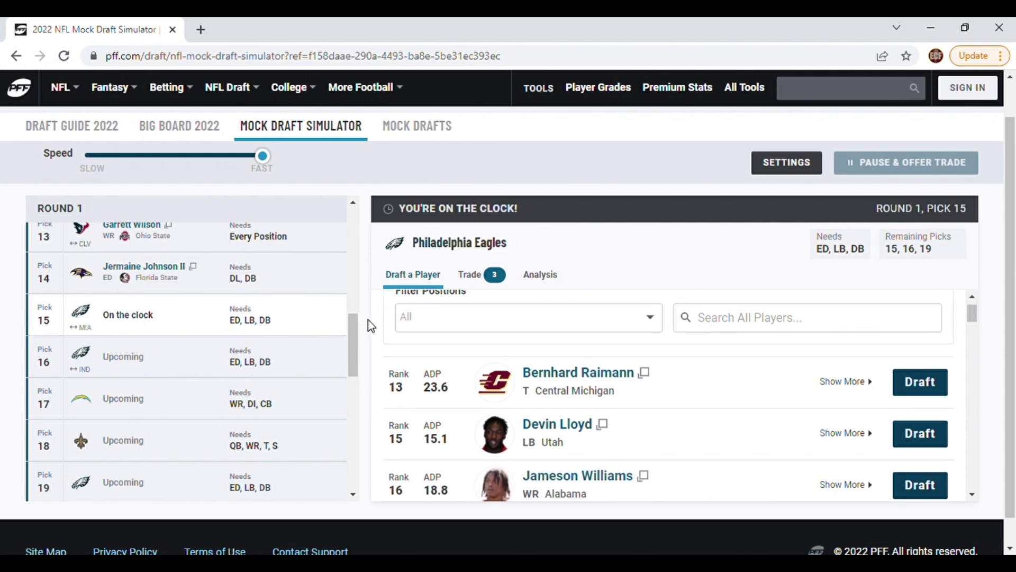
scroll(374, 328, "up", 1)
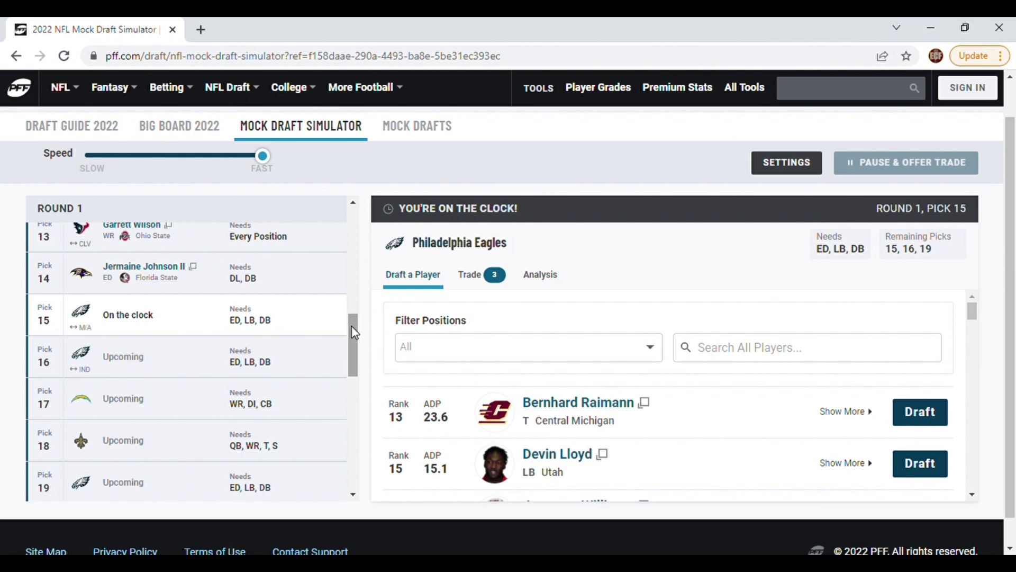
scroll(352, 333, "down", 1)
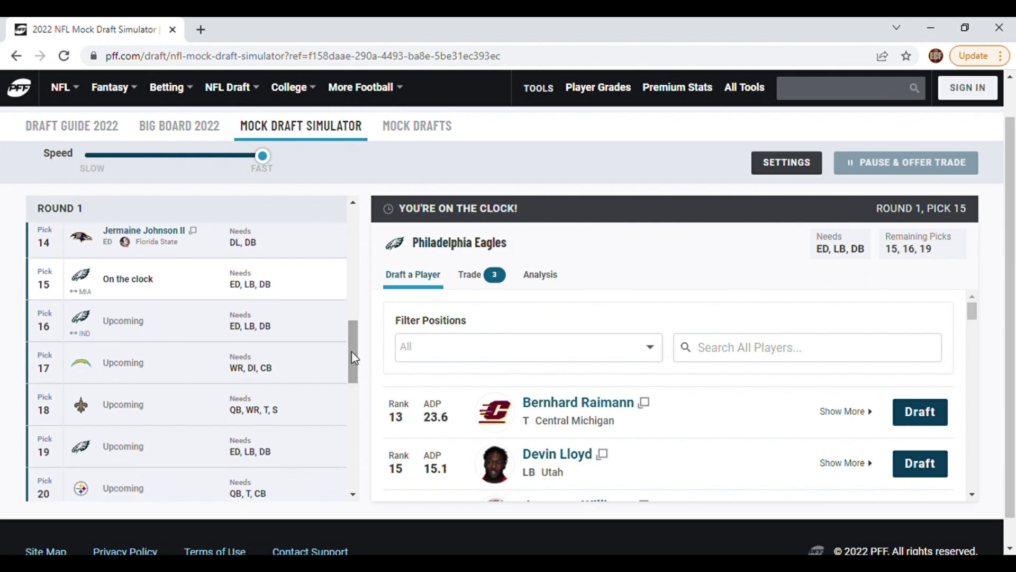
scroll(353, 358, "up", 1)
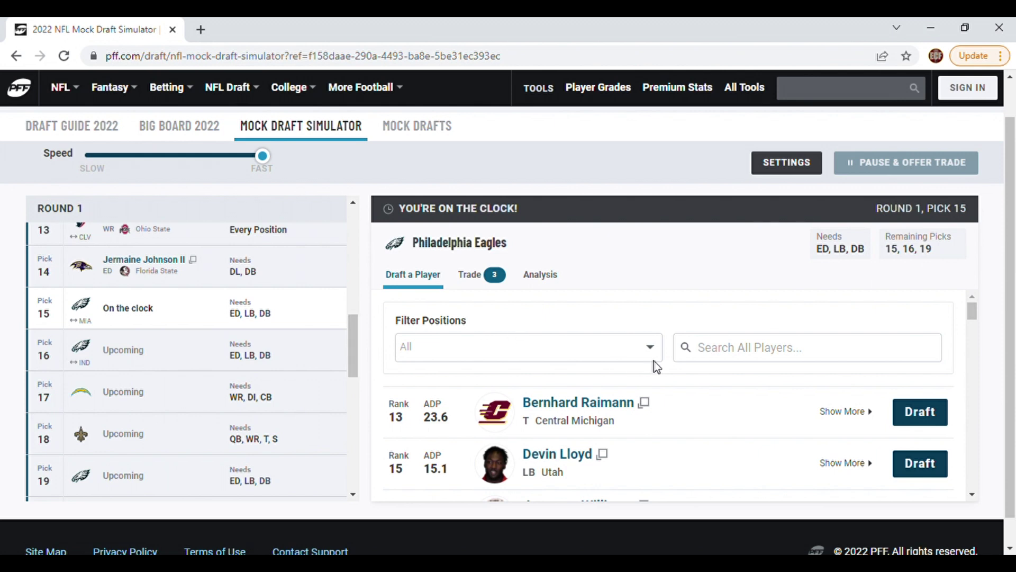
left_click(921, 464)
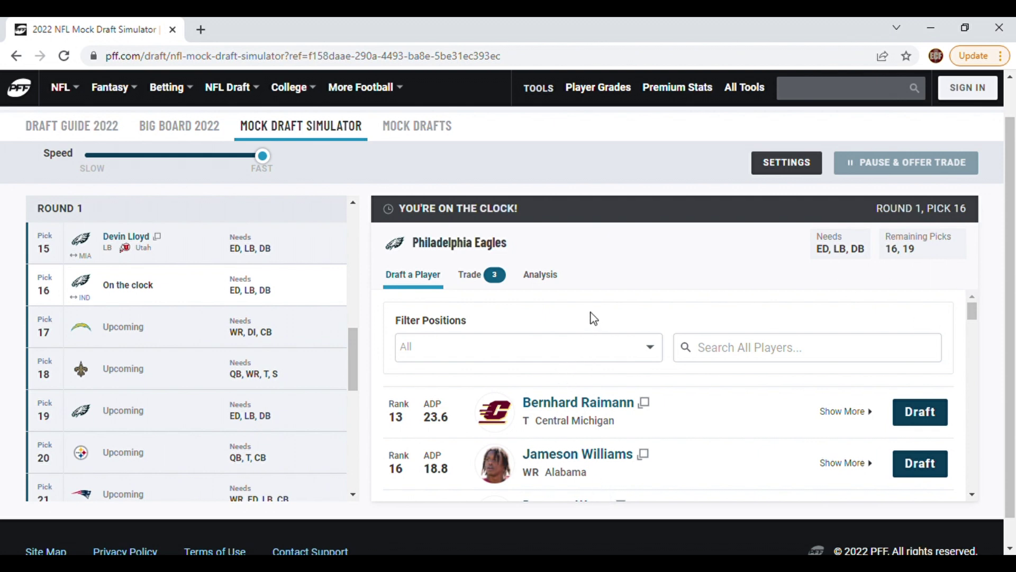
Step: Look through the available players, search for "boo" and draft Clemson cornerback Andrew Booth Jr. for the Philadelphia Eagles at pick 16
scroll(593, 318, "down", 1)
scroll(596, 319, "down", 1)
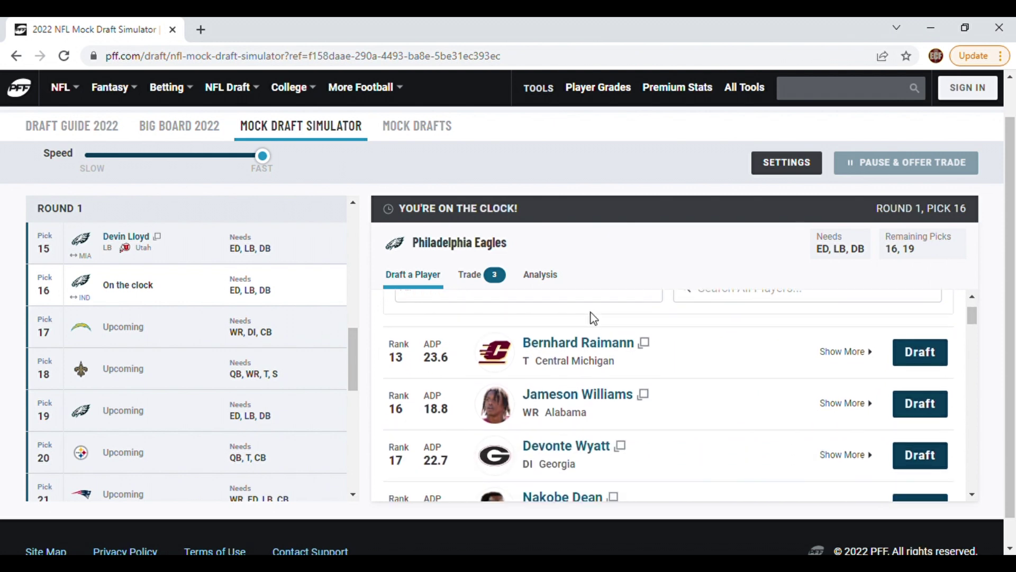
scroll(594, 318, "up", 1)
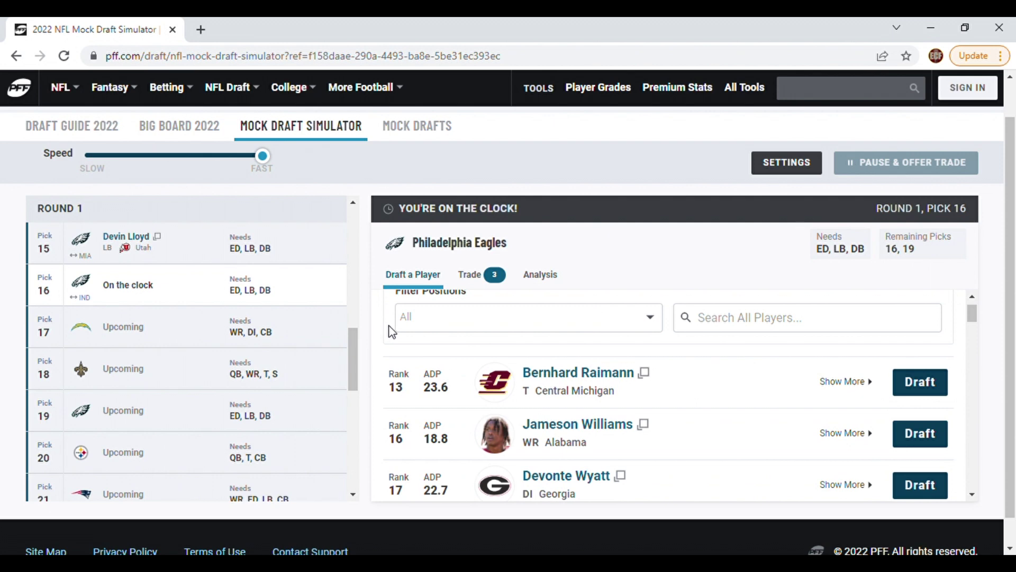
scroll(392, 332, "down", 2)
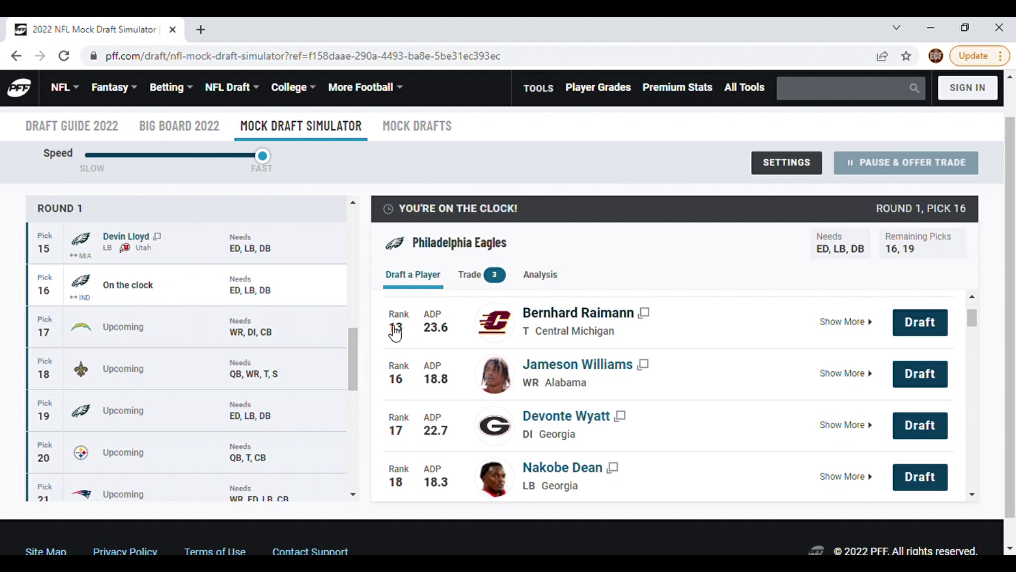
scroll(394, 333, "up", 1)
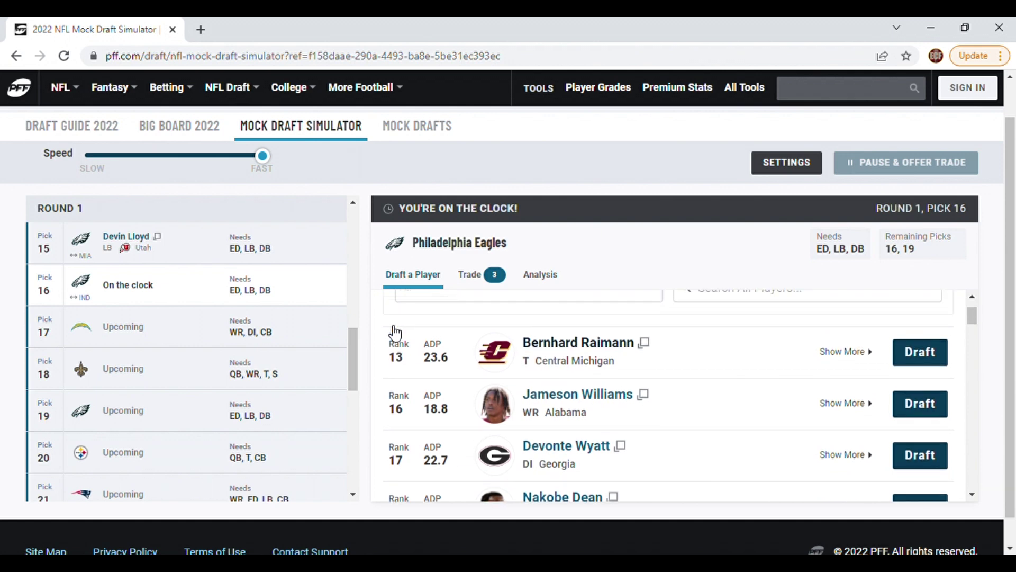
scroll(391, 330, "down", 1)
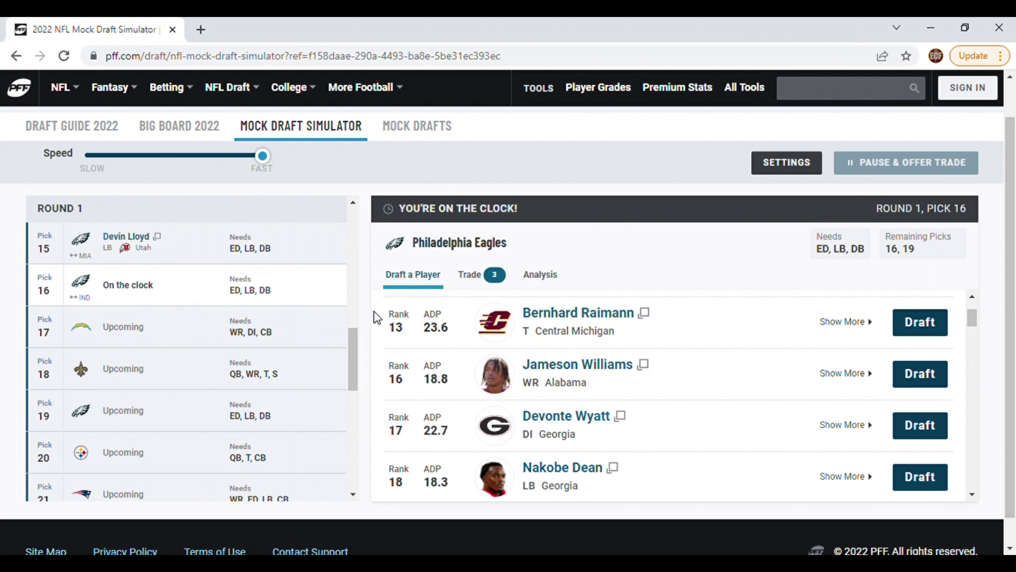
scroll(373, 312, "down", 3)
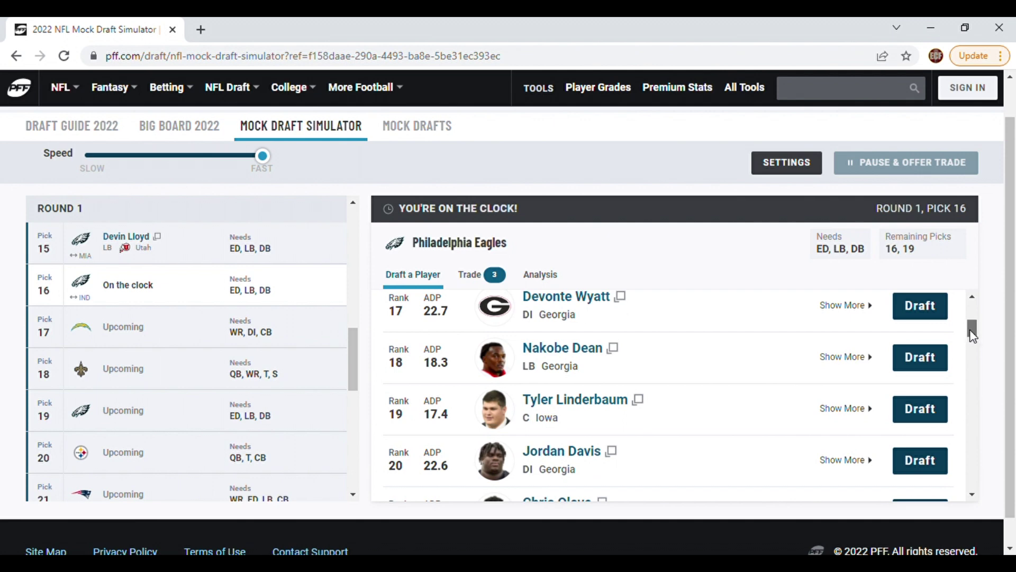
scroll(972, 328, "up", 3)
left_click(837, 346)
type("boo")
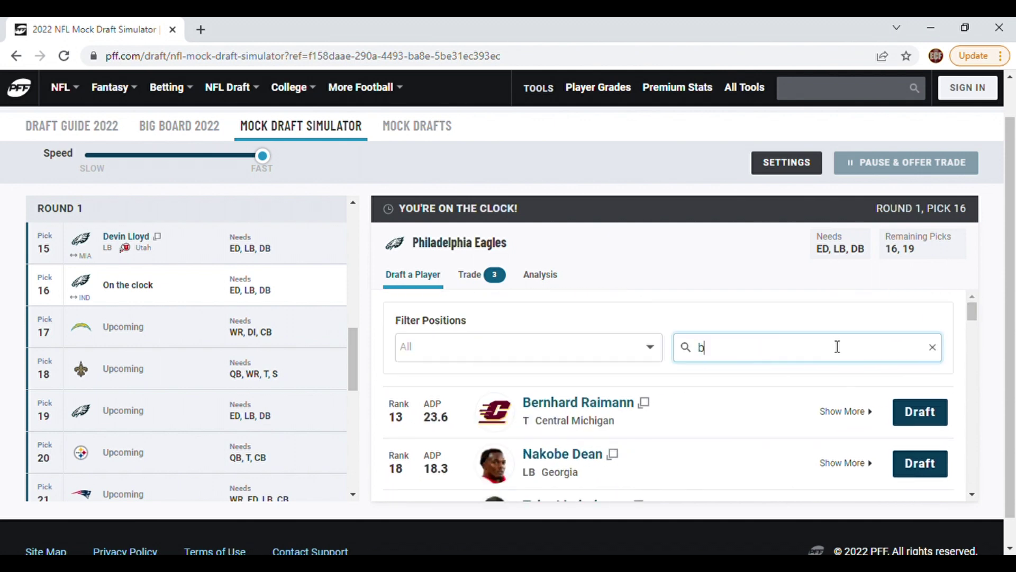
left_click(922, 409)
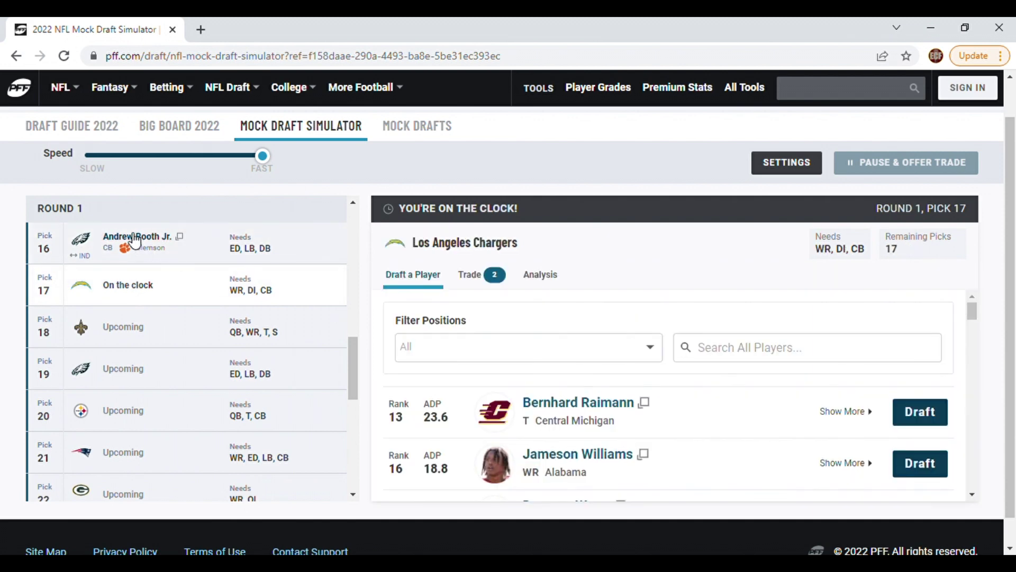
Step: Review the first-look overview in Andrew Booth Jr.'s player profile and return to the draft board
left_click(136, 236)
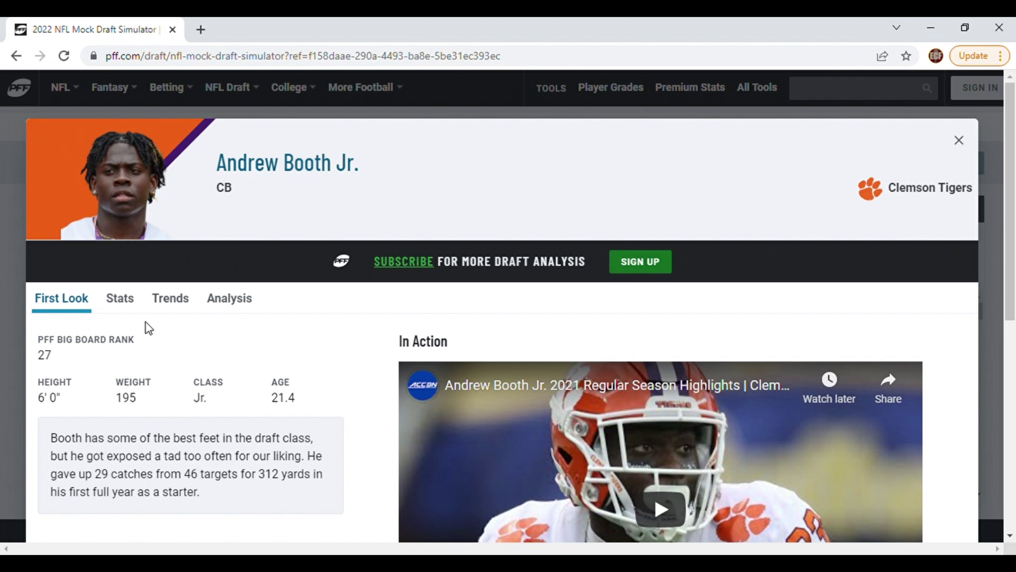
scroll(166, 345, "down", 1)
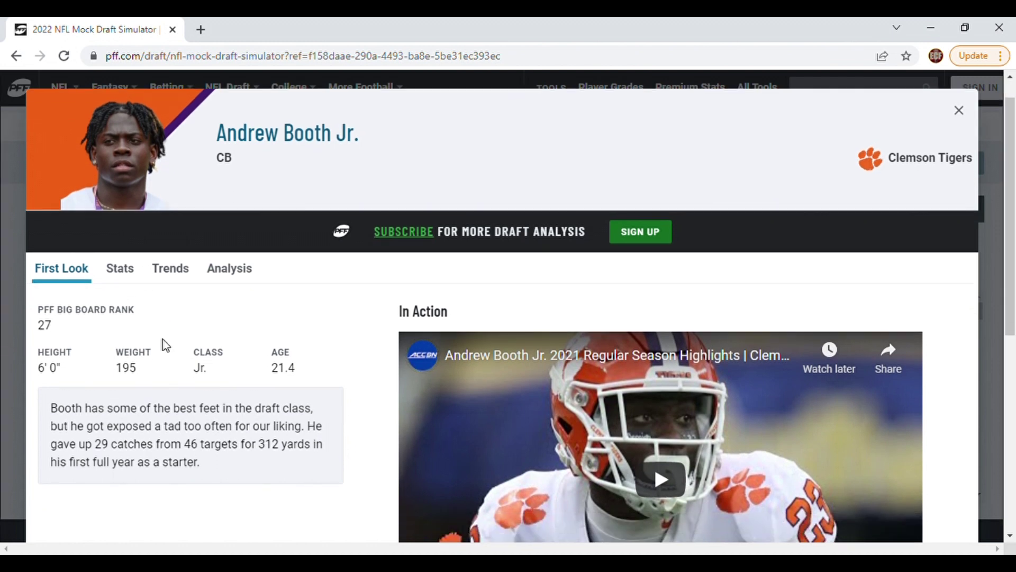
scroll(166, 345, "down", 1)
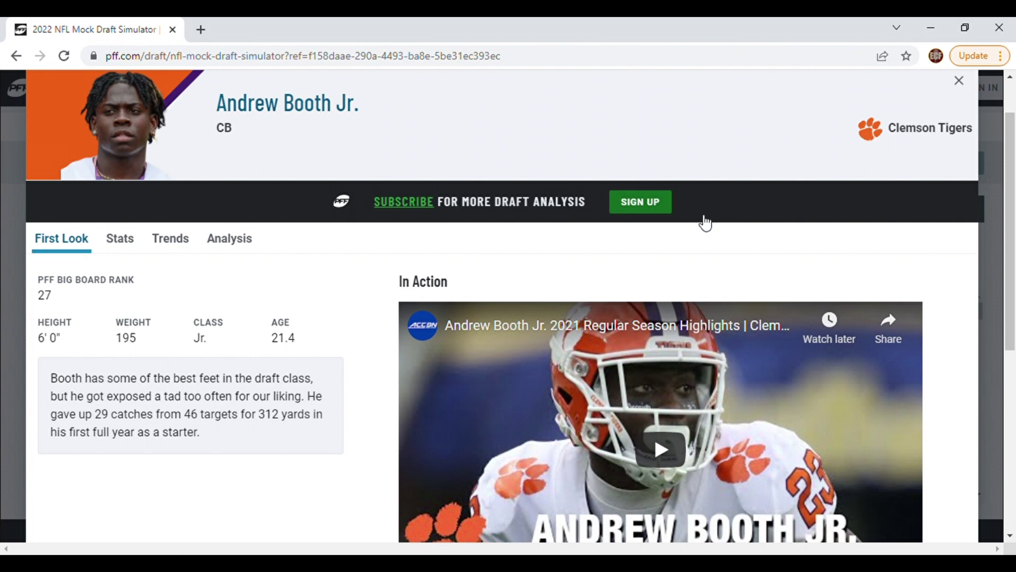
left_click(6, 246)
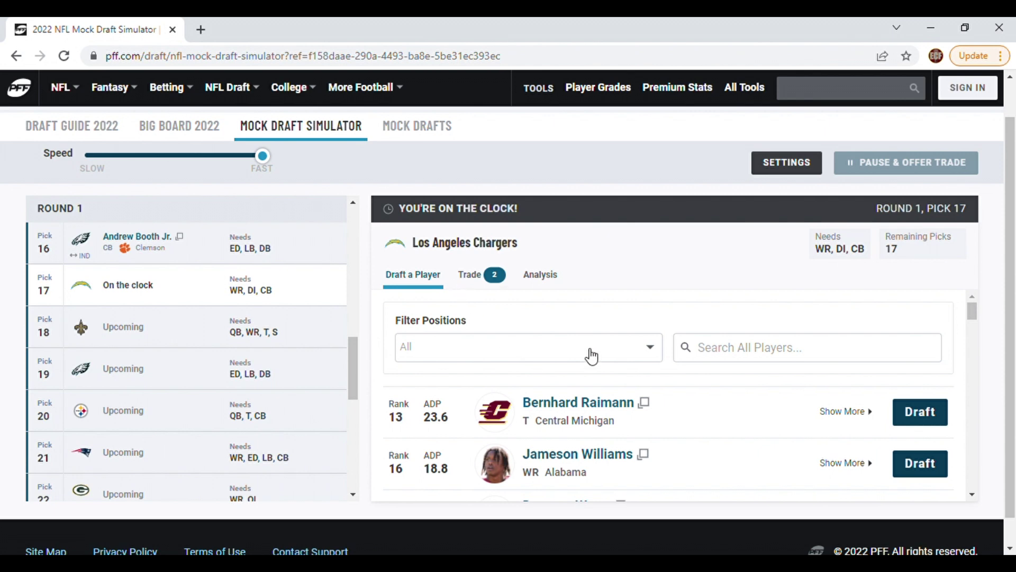
Step: Search the players for "jord" and draft Georgia interior defender Jordan Davis for the Los Angeles Chargers at pick 17
left_click(732, 353)
type("jord")
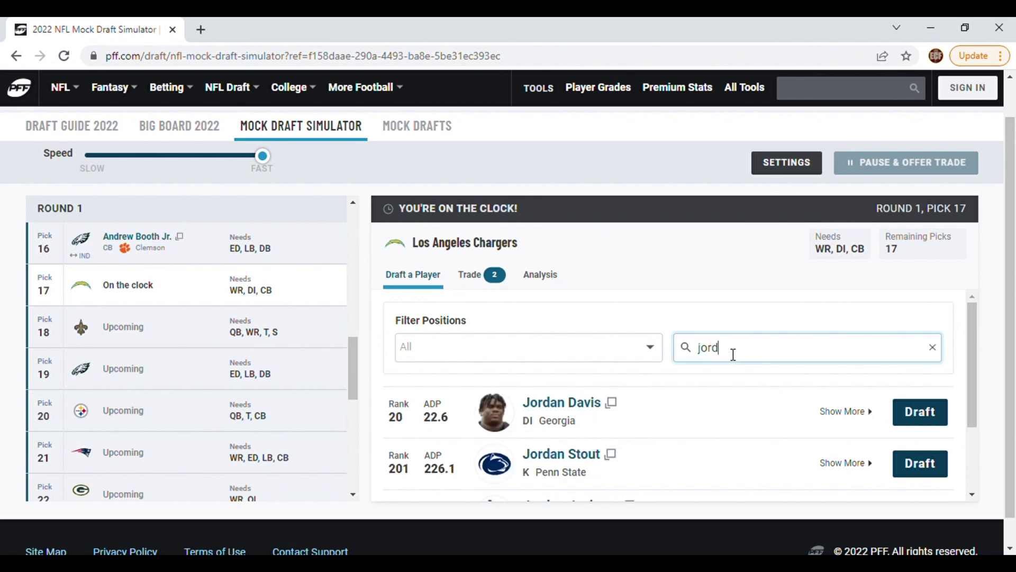
left_click(929, 414)
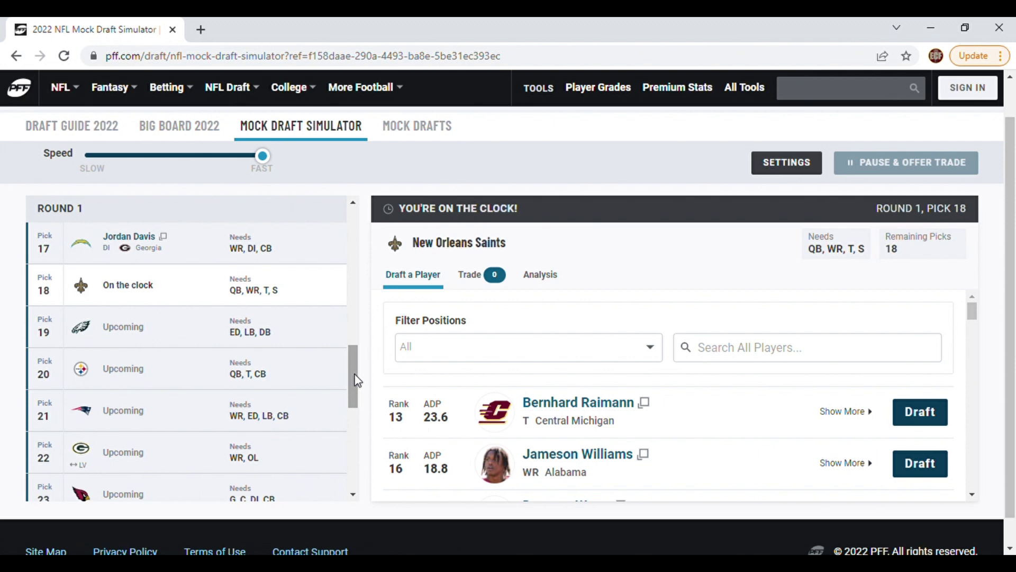
Step: Review the first-look overview in Jordan Davis's player profile and return to the draft board
left_click(119, 239)
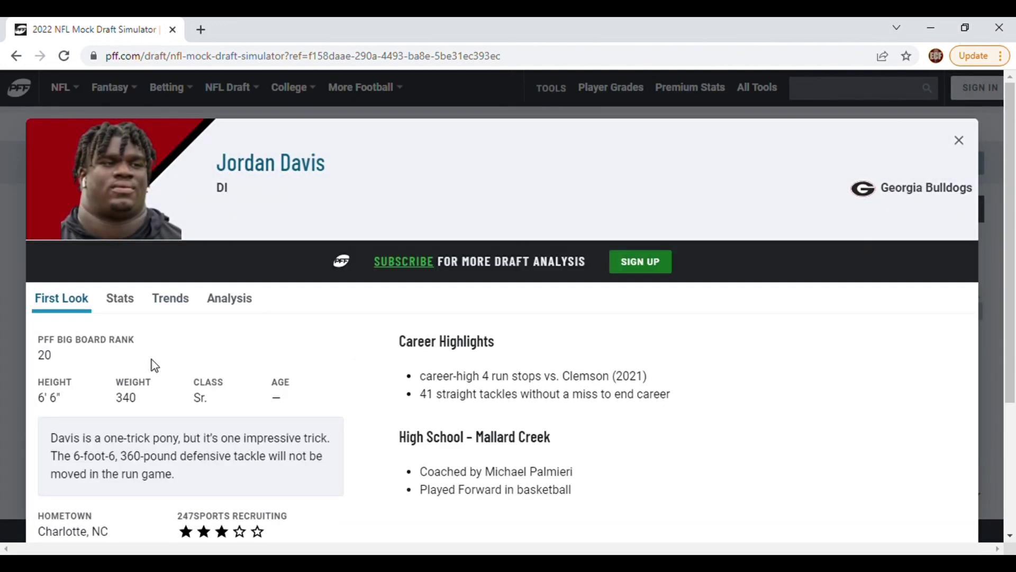
scroll(153, 364, "down", 1)
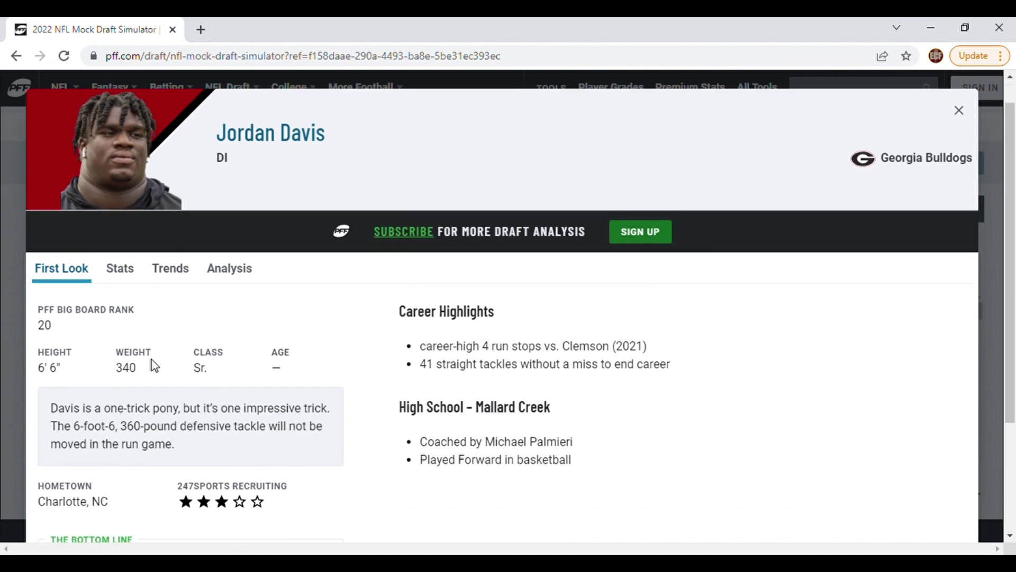
left_click(11, 365)
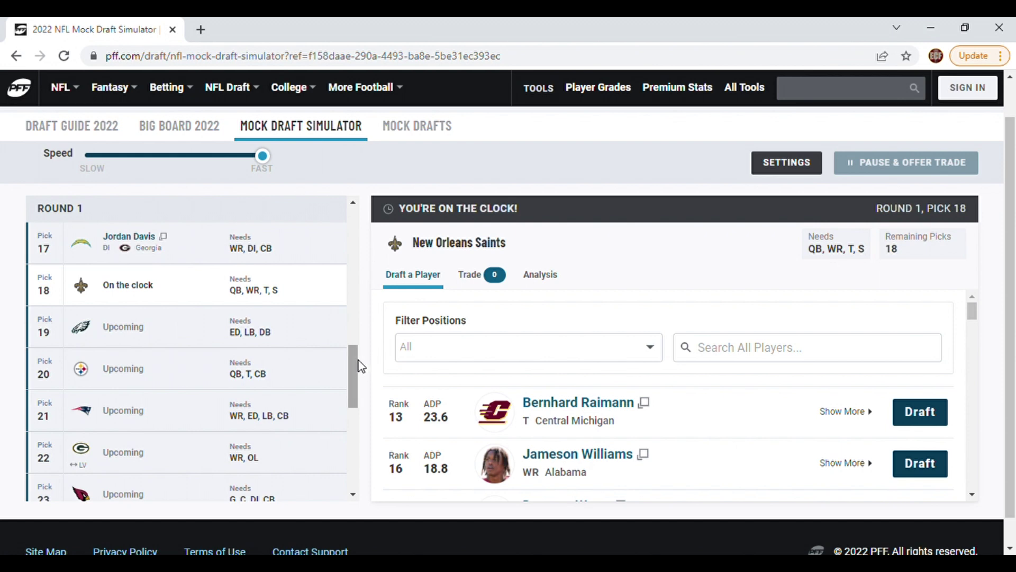
Step: Search the players for "wi" and draft Alabama receiver Jameson Williams for the New Orleans Saints at pick 18
mouse_move(358, 366)
left_mouse_down()
mouse_move(353, 382)
mouse_move(353, 347)
mouse_move(357, 380)
left_mouse_up()
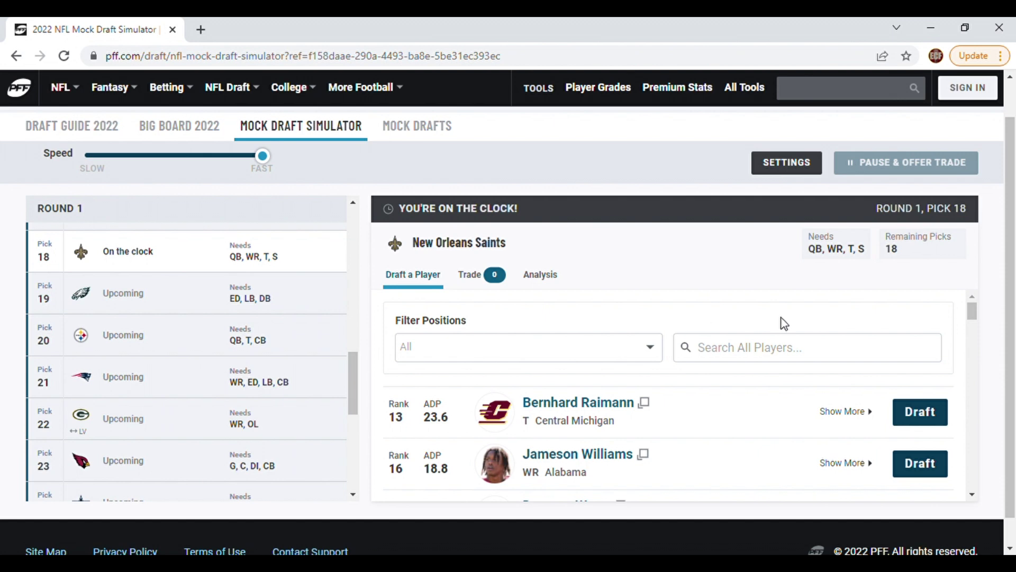
left_click(766, 349)
type("wi")
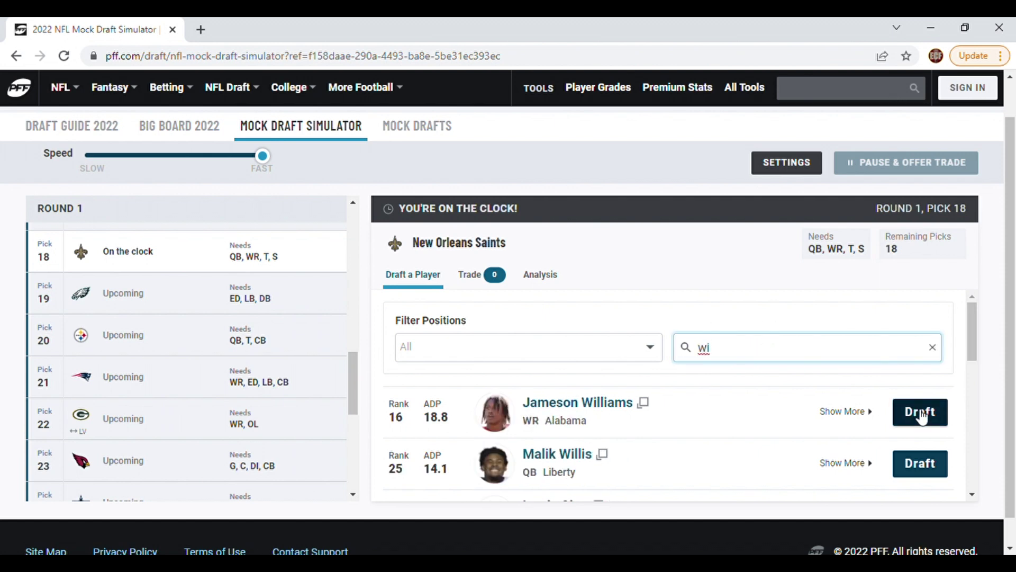
left_click(921, 417)
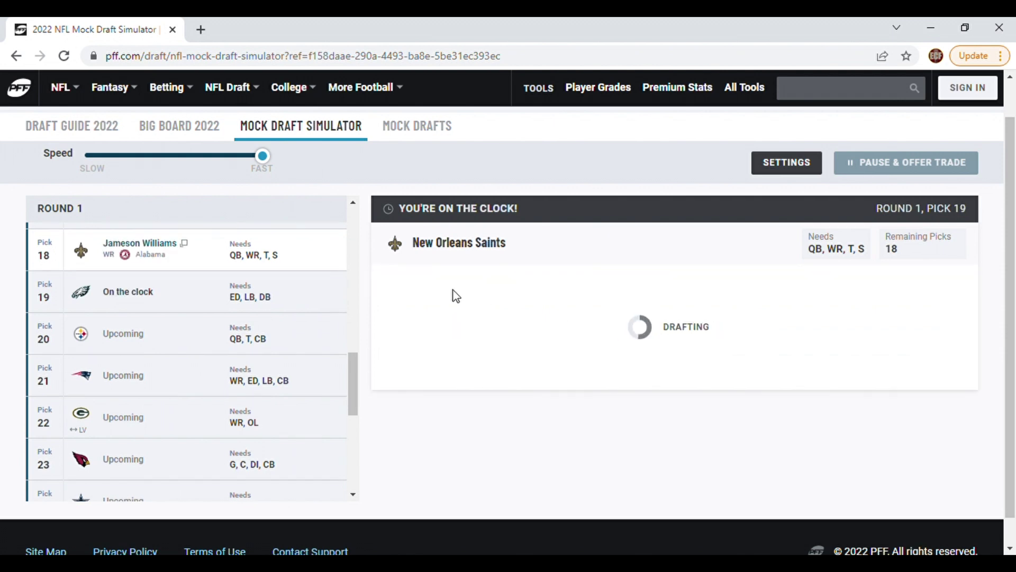
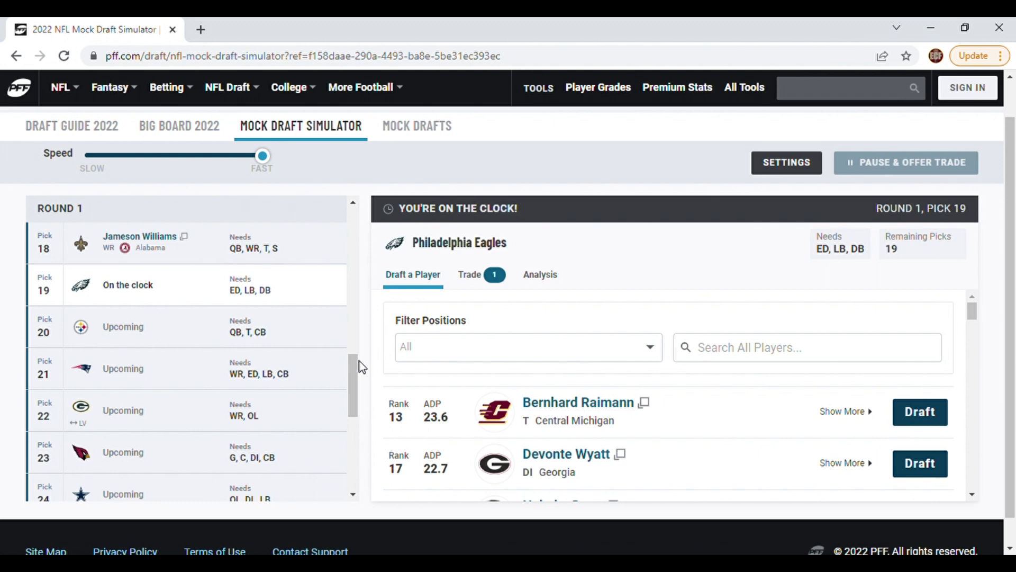
Step: Search the players for "ol" and draft Ohio State receiver Chris Olave for the Philadelphia Eagles at pick 19
left_click(772, 360)
type("ol")
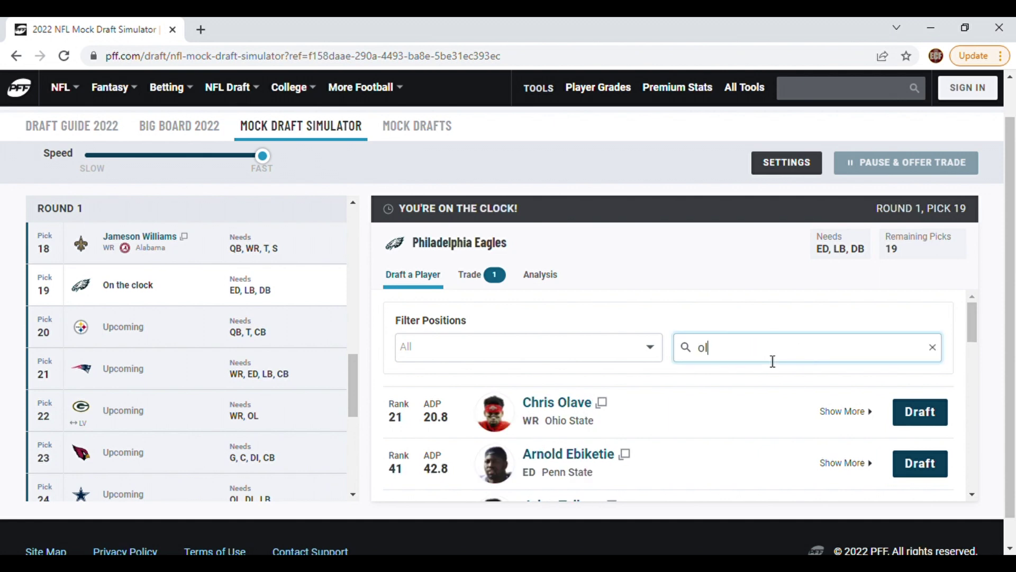
left_click(918, 411)
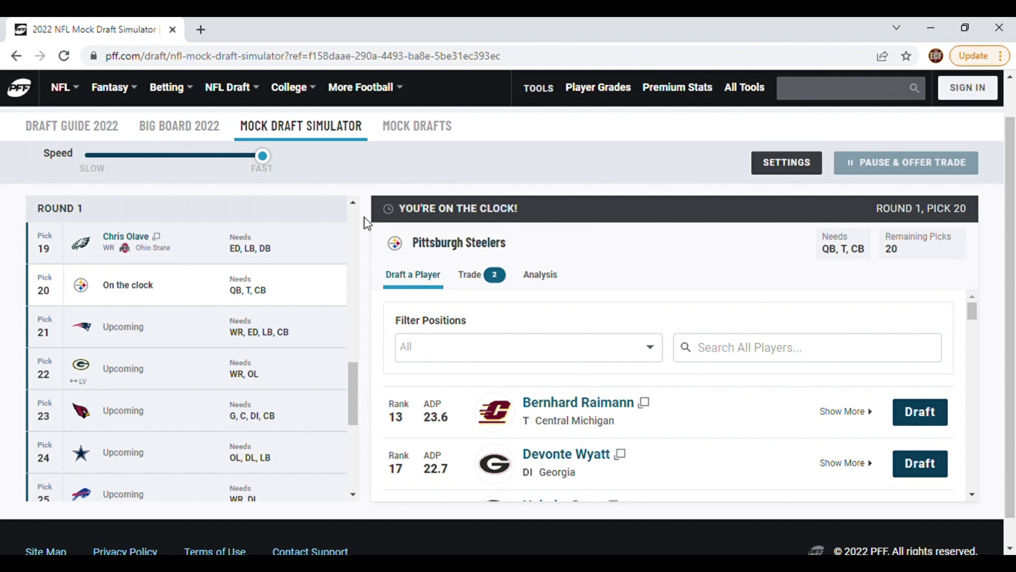
Step: Review the first-look overview in Chris Olave's player profile, including his physical data and scouting summary, and return to the draft board
left_click(122, 236)
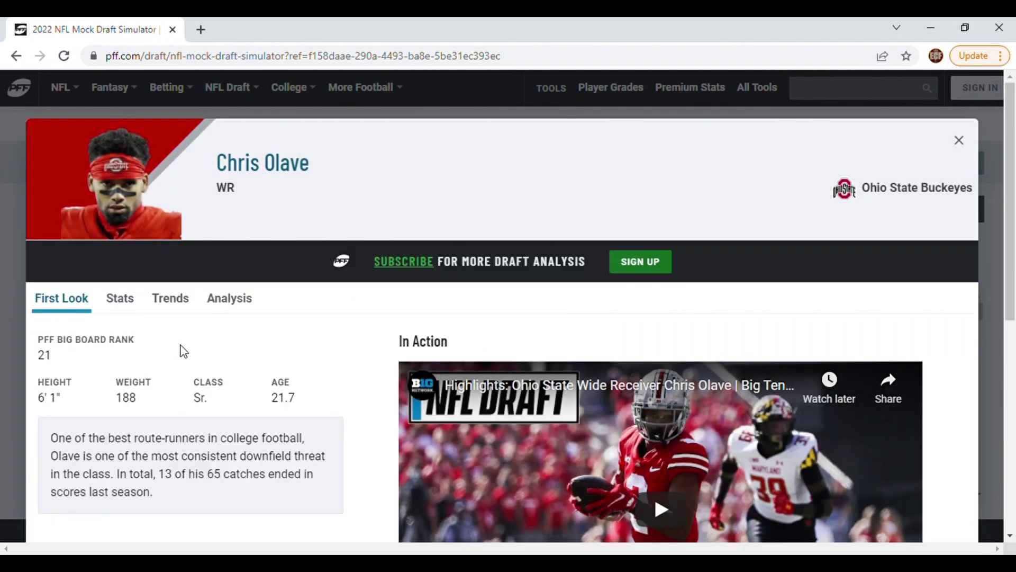
scroll(184, 352, "down", 1)
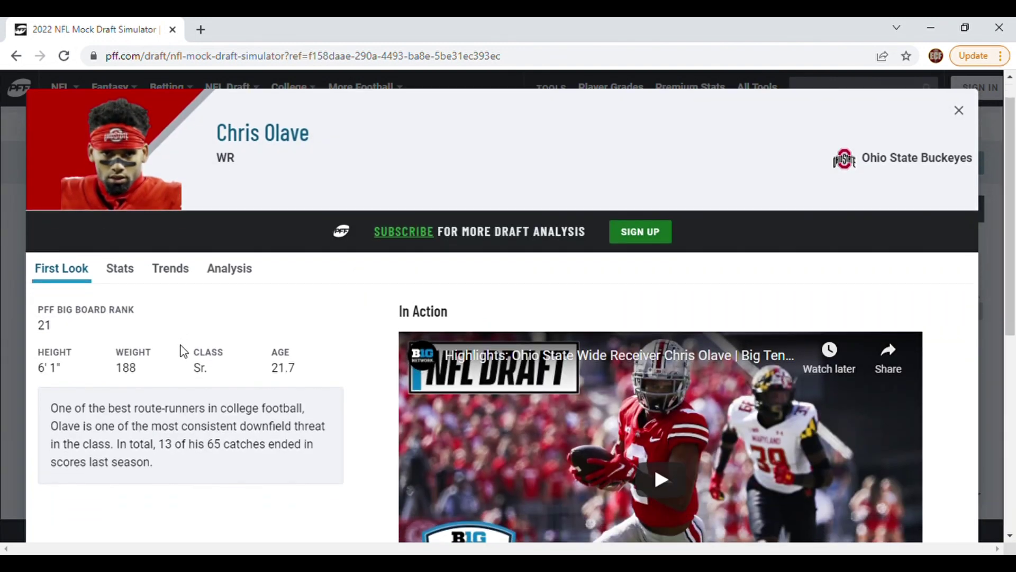
scroll(183, 352, "down", 1)
scroll(184, 351, "down", 1)
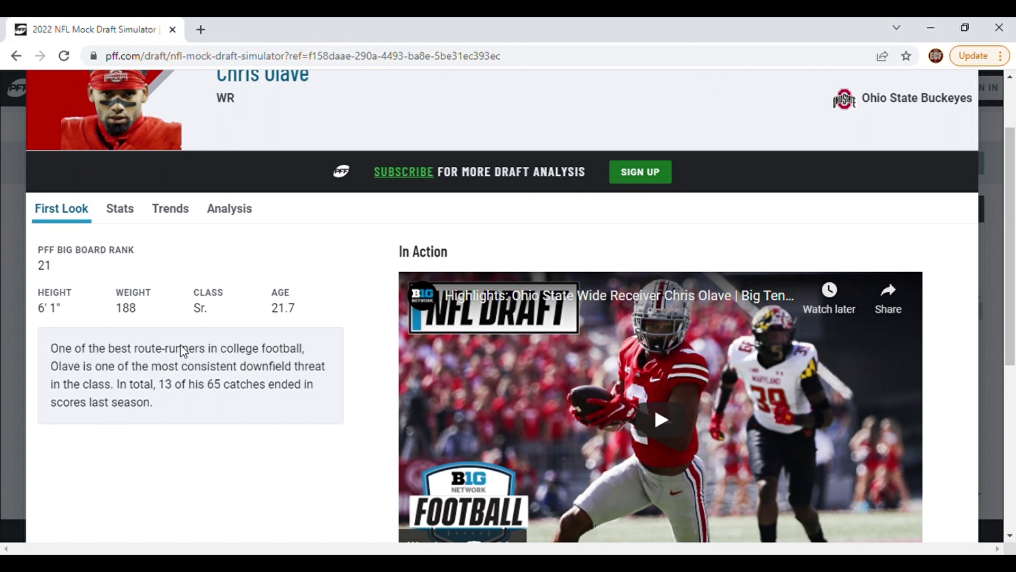
scroll(184, 351, "down", 1)
scroll(121, 328, "down", 1)
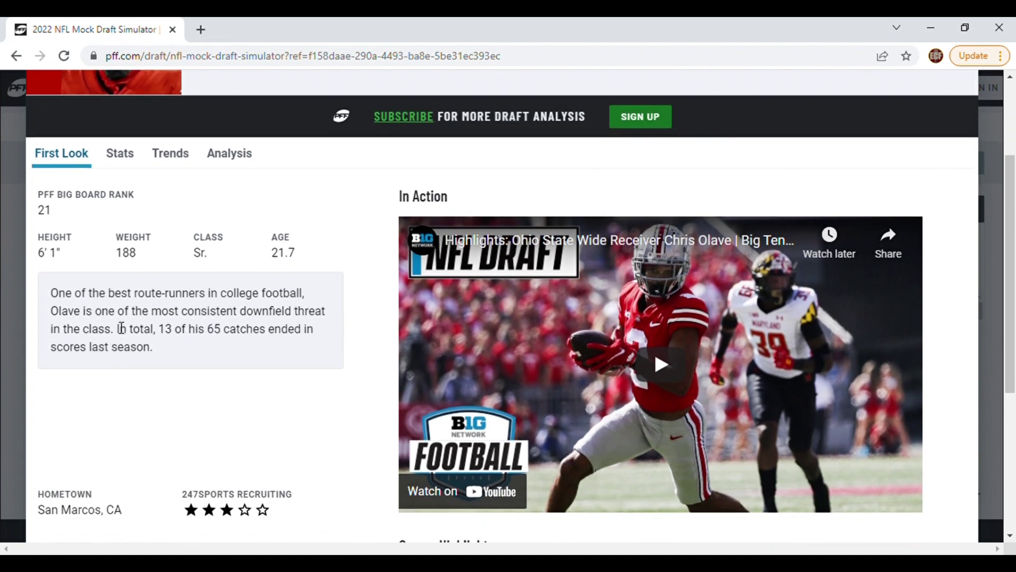
scroll(95, 315, "up", 1)
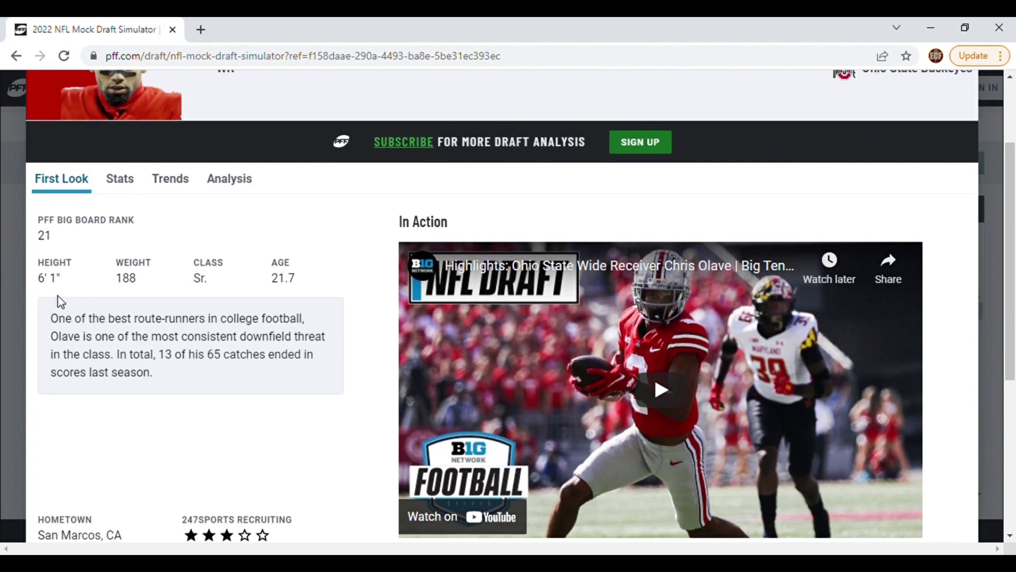
left_click(17, 286)
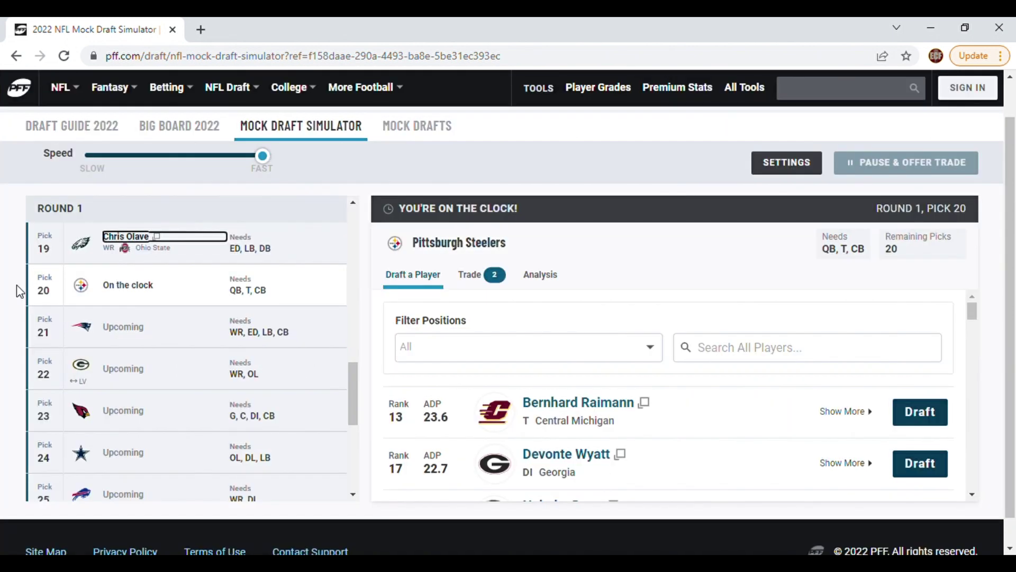
Step: Draft Central Michigan tackle Bernhard Raimann for the Pittsburgh Steelers at pick 20
left_click(353, 178)
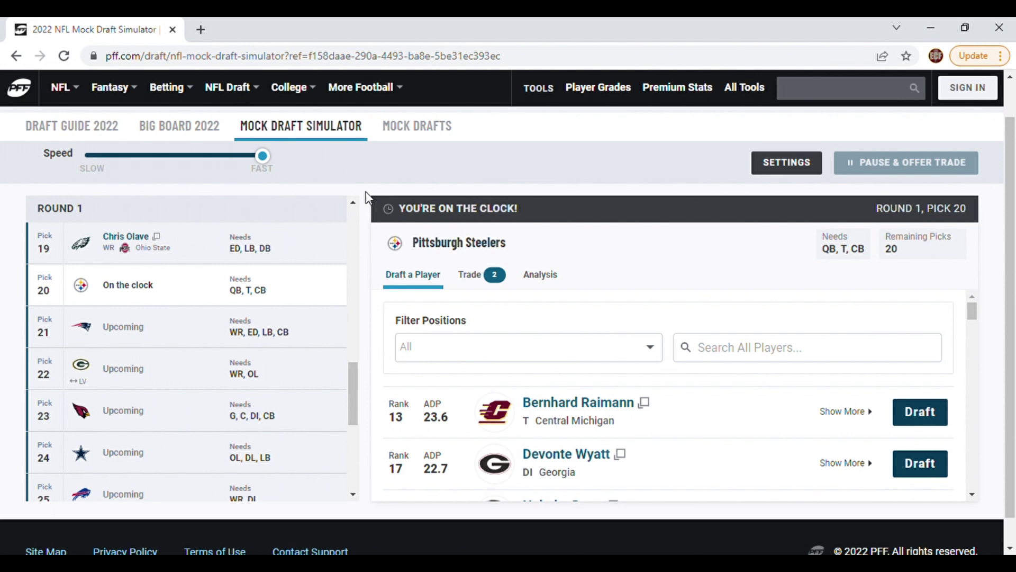
scroll(366, 199, "up", 1)
scroll(366, 199, "down", 1)
left_click_drag(353, 384, 358, 394)
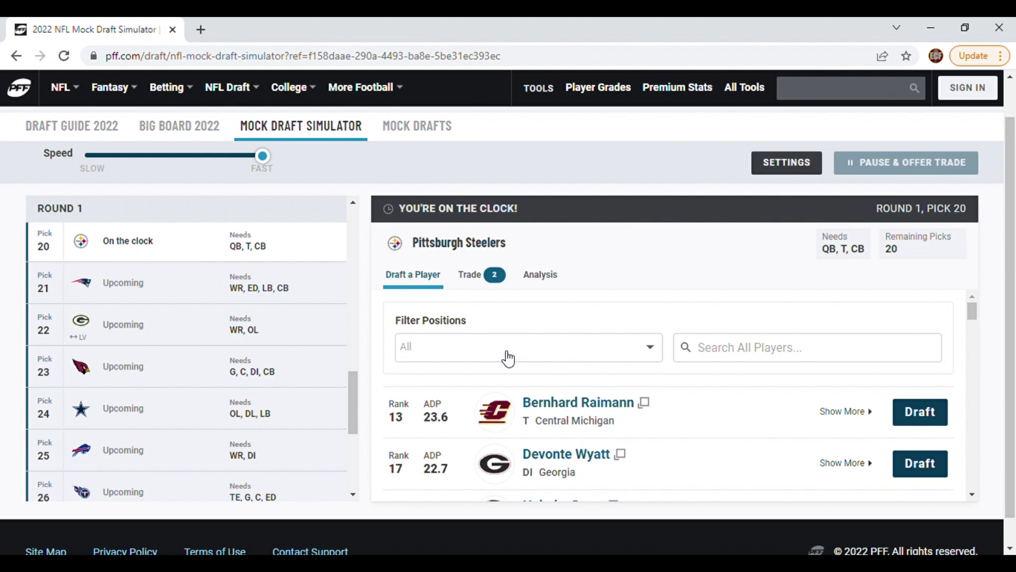
left_click(927, 411)
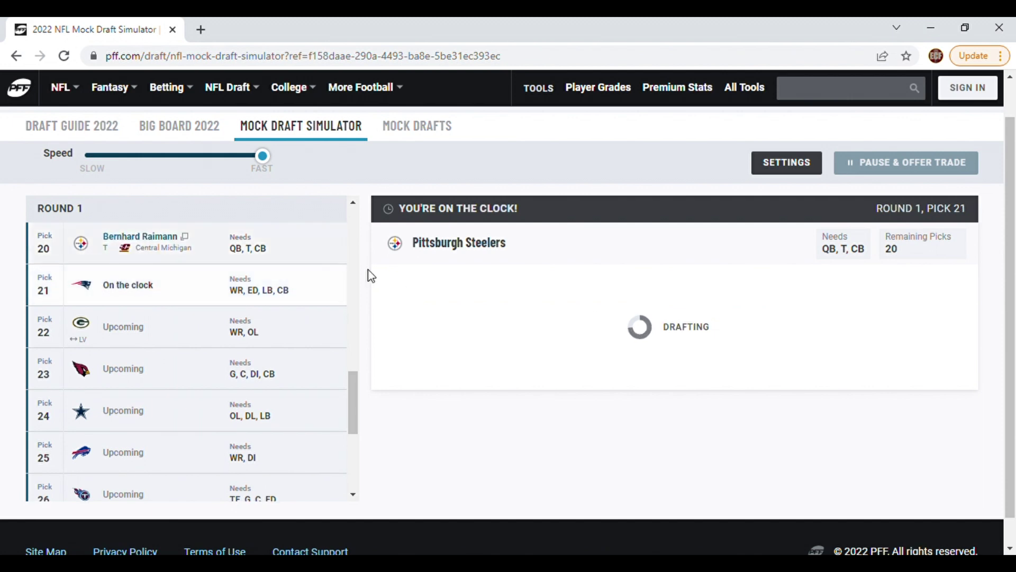
Step: Review the first-look overview in Bernhard Raimann's player profile and return to the draft board
left_click(153, 243)
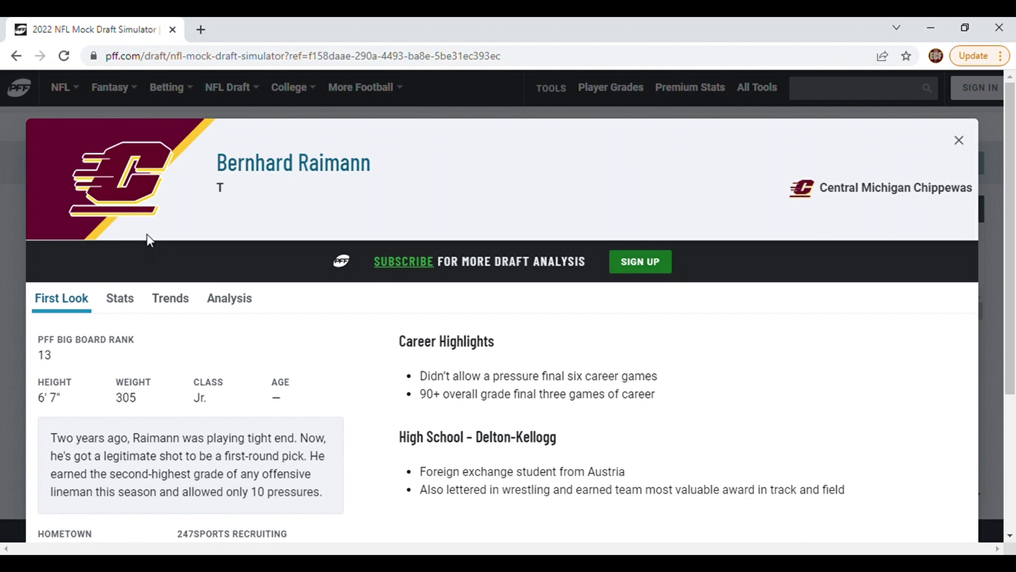
scroll(201, 352, "down", 1)
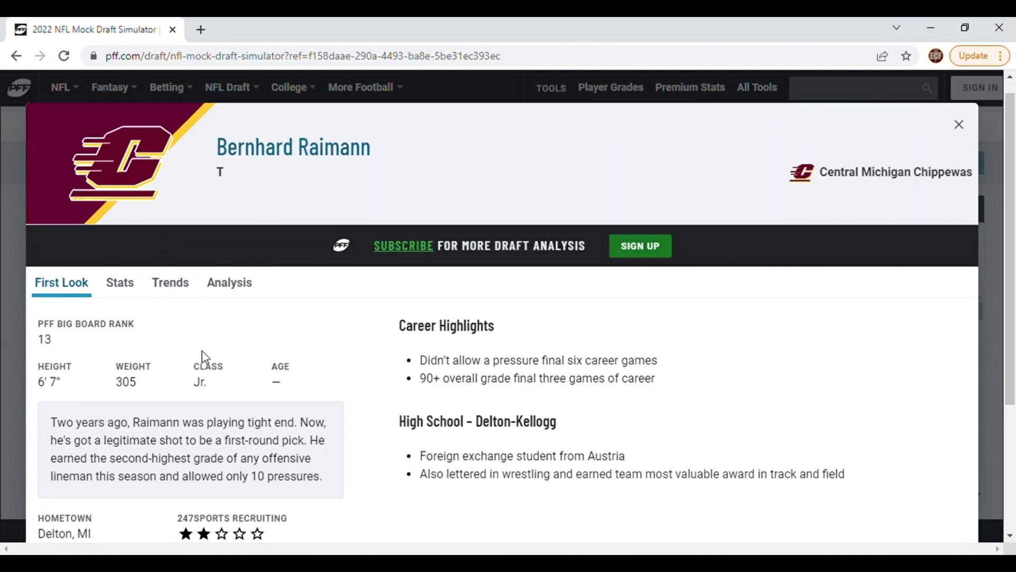
scroll(202, 351, "down", 1)
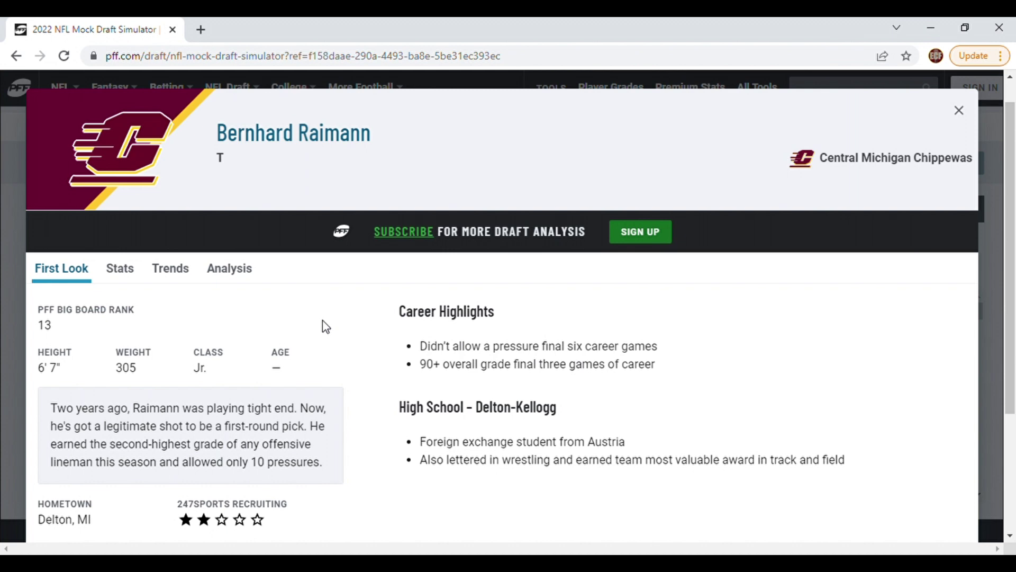
left_click(18, 325)
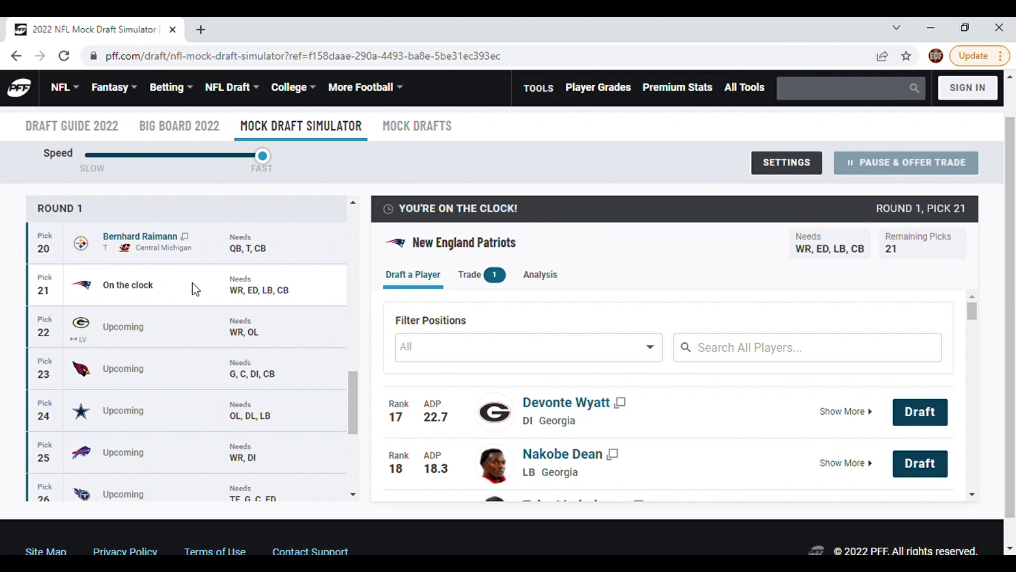
Step: Draft Georgia linebacker Nakobe Dean for the New England Patriots at pick 21
left_click(348, 380)
left_click_drag(348, 380, 350, 387)
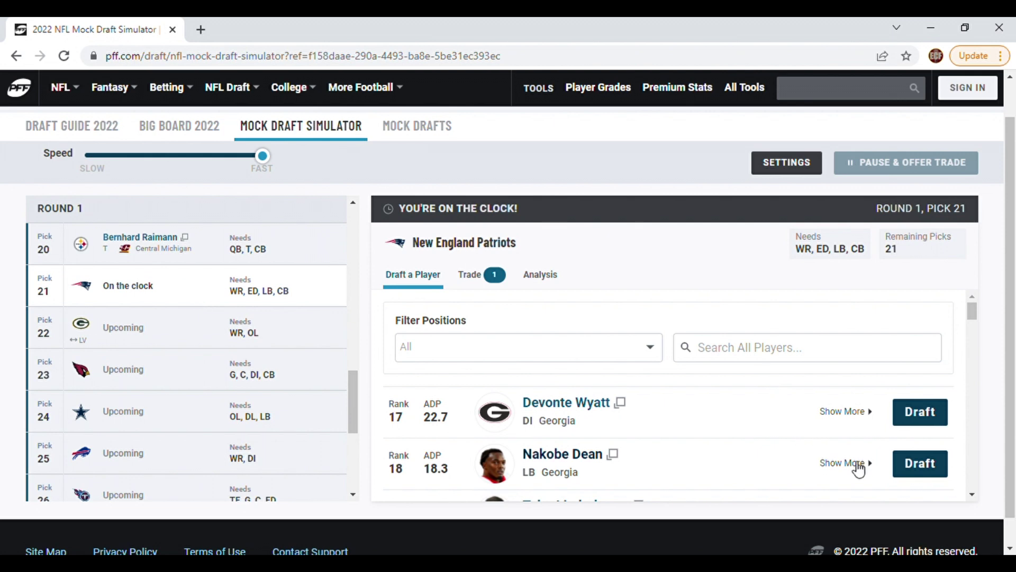
left_click(927, 464)
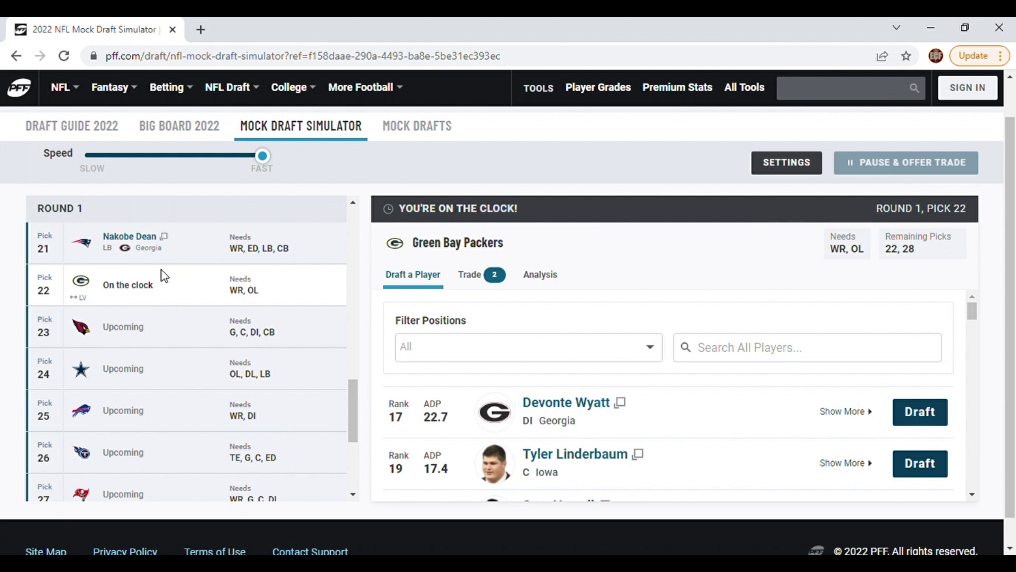
Step: Review the first-look overview and career stats in Nakobe Dean's player profile and return to the draft board
left_click(139, 236)
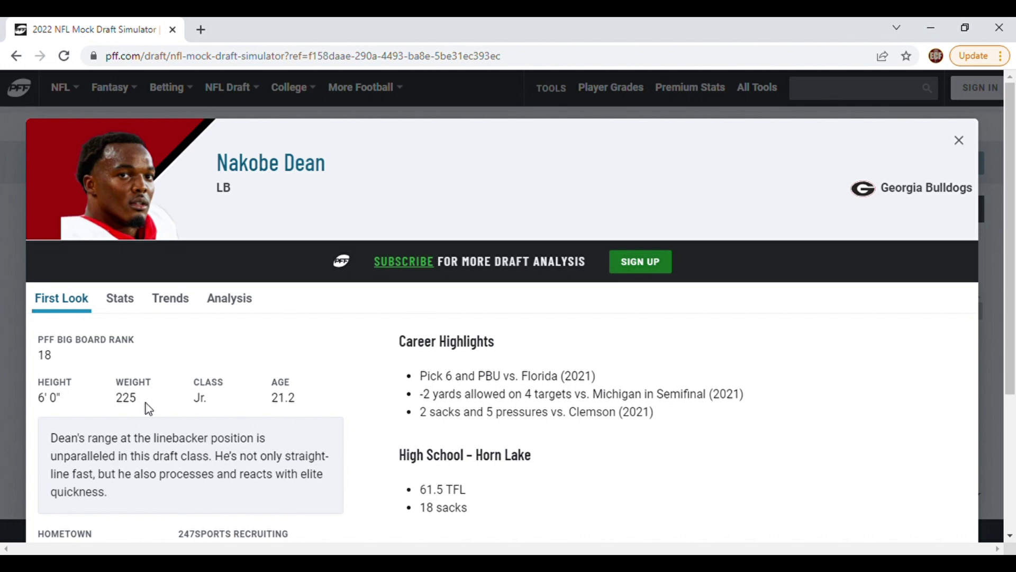
left_click(131, 311)
scroll(132, 313, "down", 2)
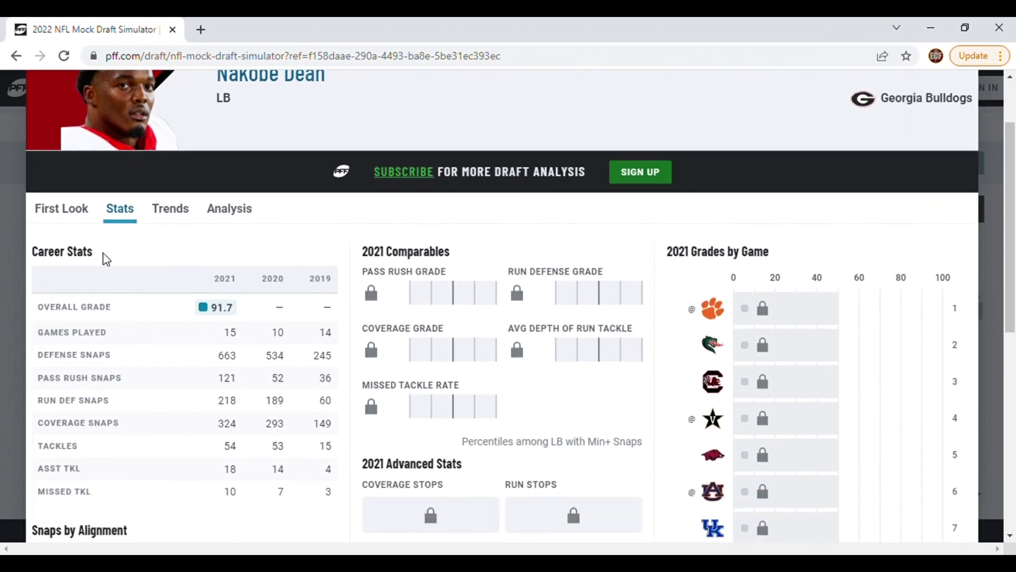
left_click(79, 211)
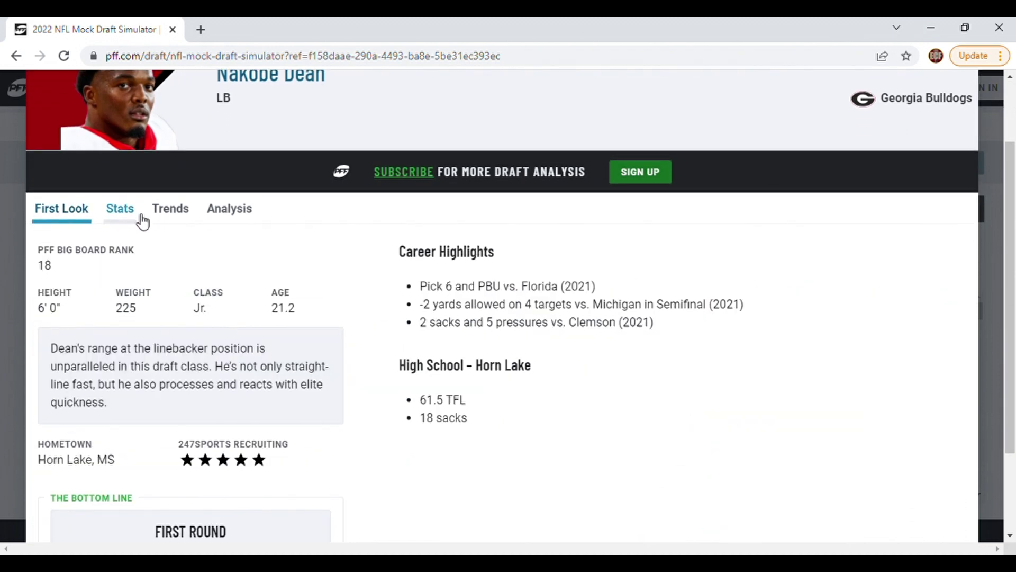
left_click(121, 210)
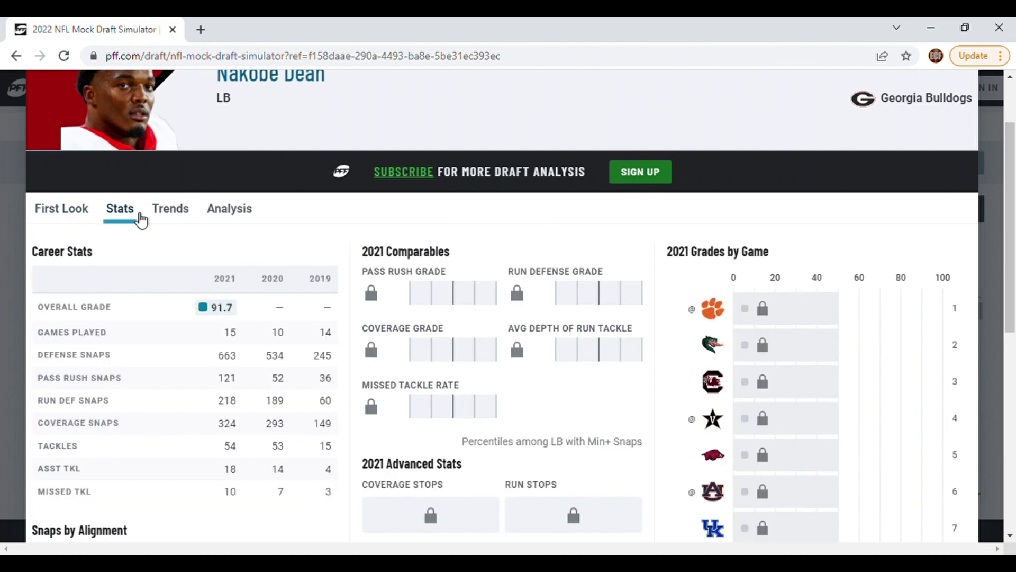
left_click(9, 270)
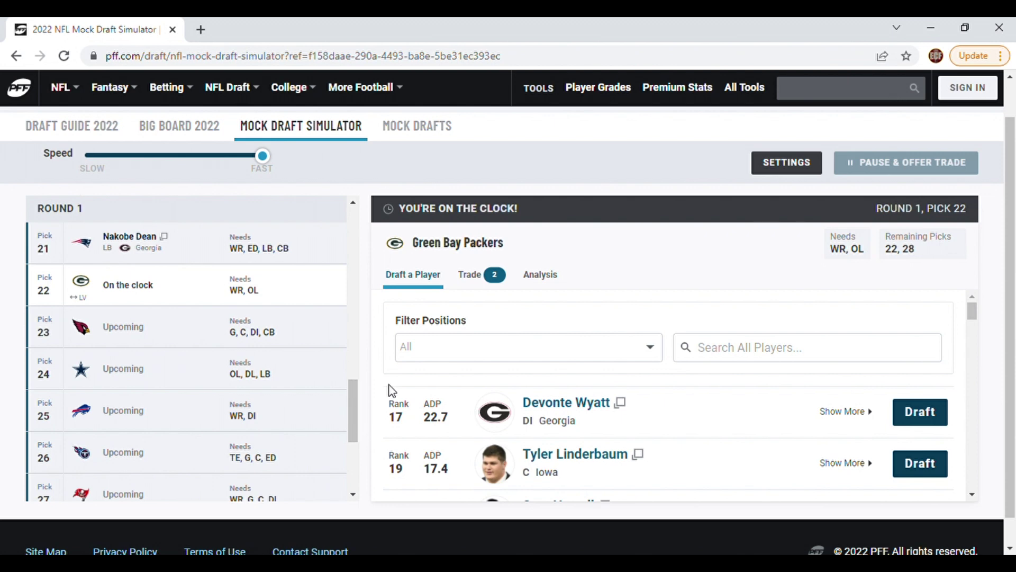
Step: Filter the players to WR to draft Arkansas receiver Treylon Burks for the Green Bay Packers at pick 22, and review his player profile
left_click(433, 353)
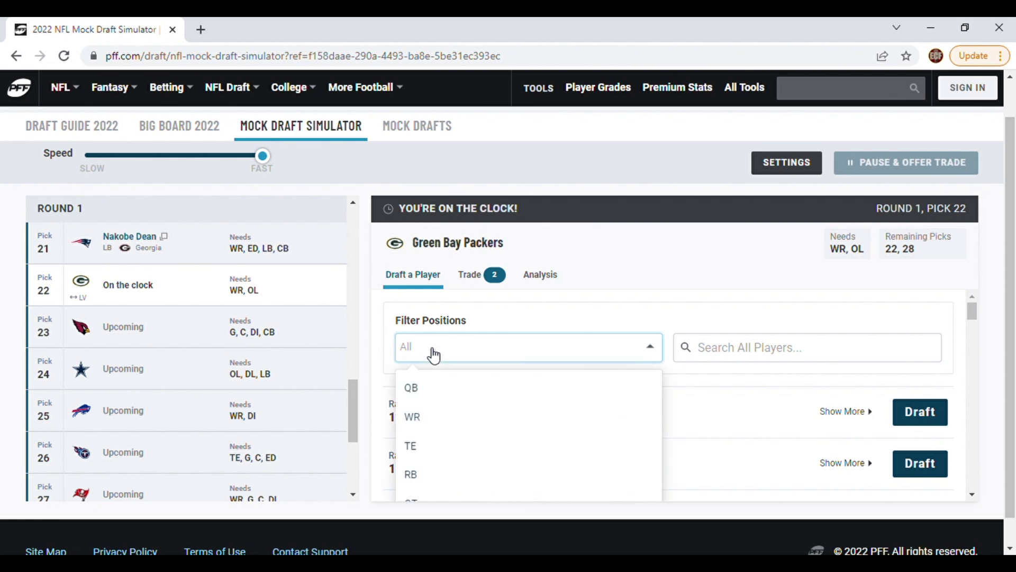
left_click(418, 417)
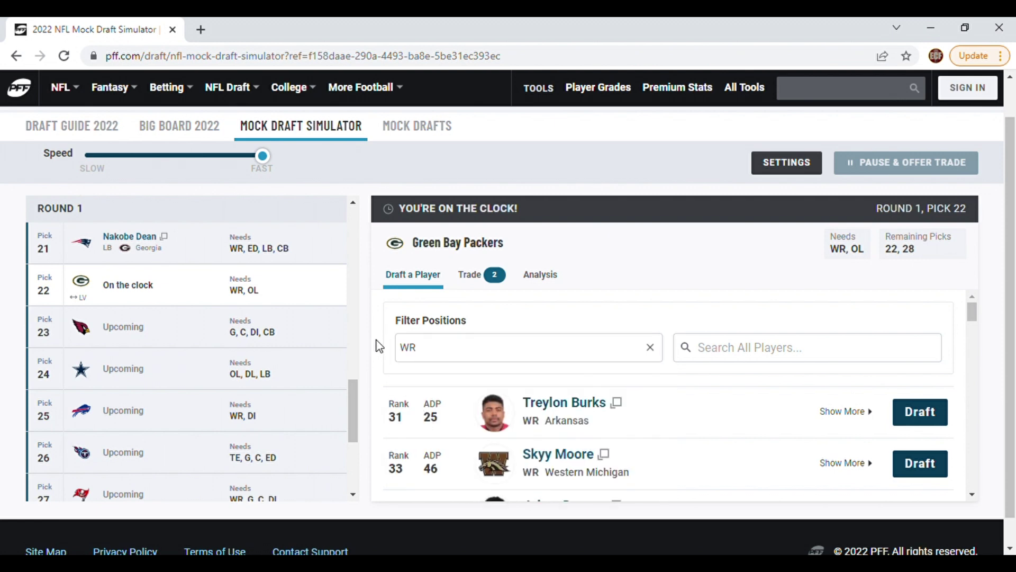
left_click(932, 412)
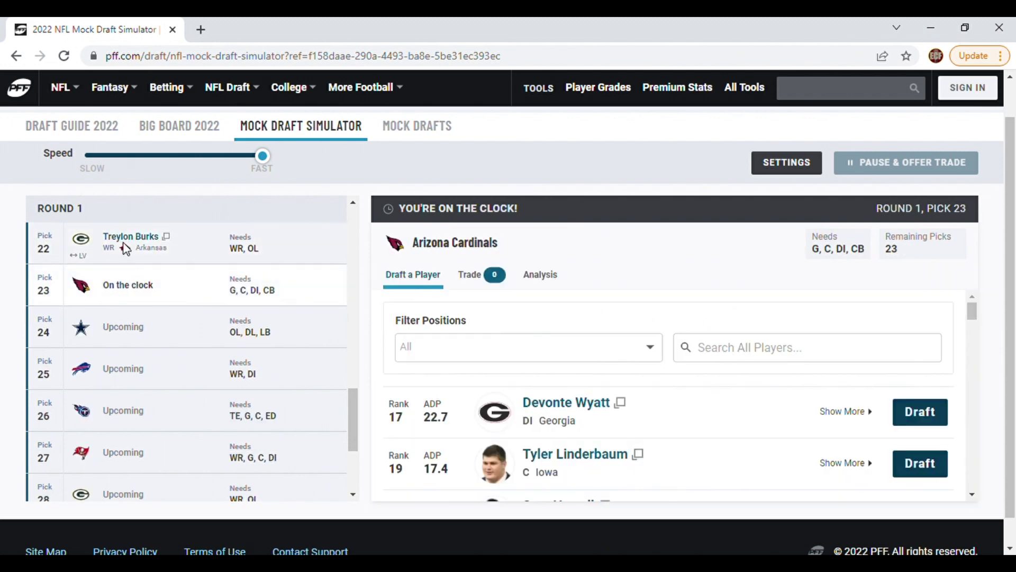
left_click(128, 242)
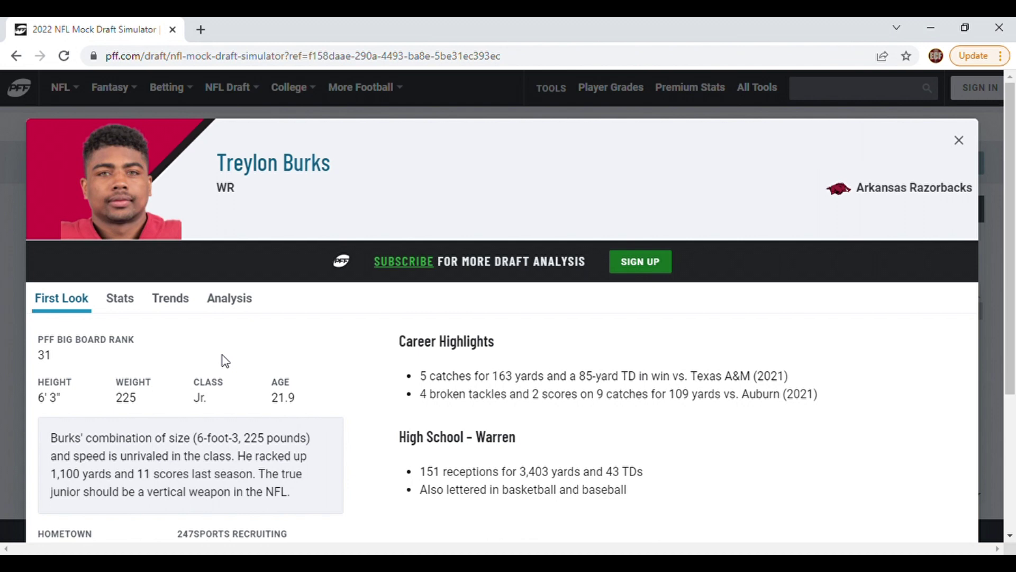
left_click(5, 355)
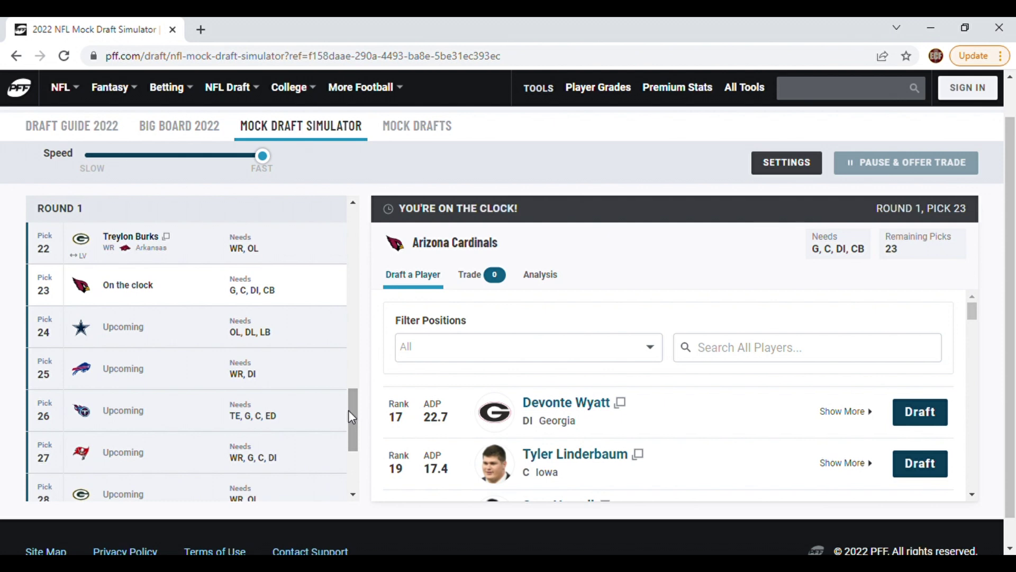
Step: Search the players for "lin" to draft Iowa center Tyler Linderbaum for the Arizona Cardinals at pick 23, and review his player profile
left_click_drag(348, 410, 349, 413)
left_click(778, 359)
type("lin")
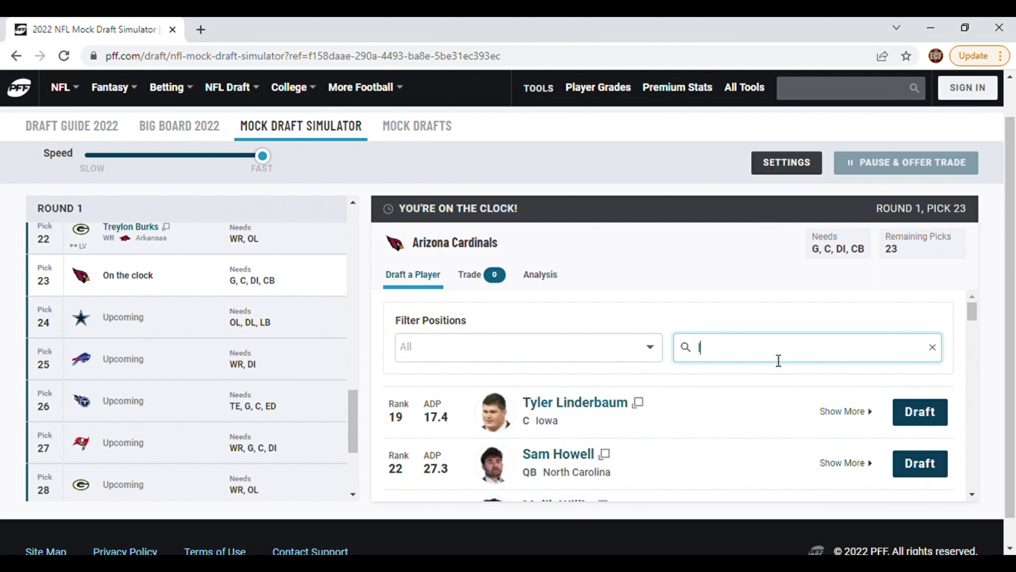
left_click(945, 413)
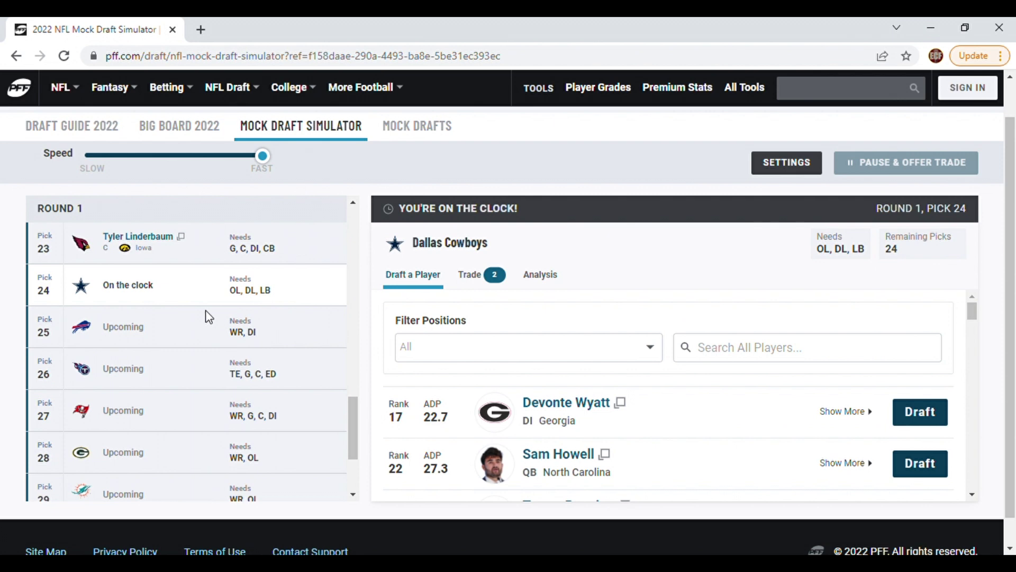
left_click(152, 238)
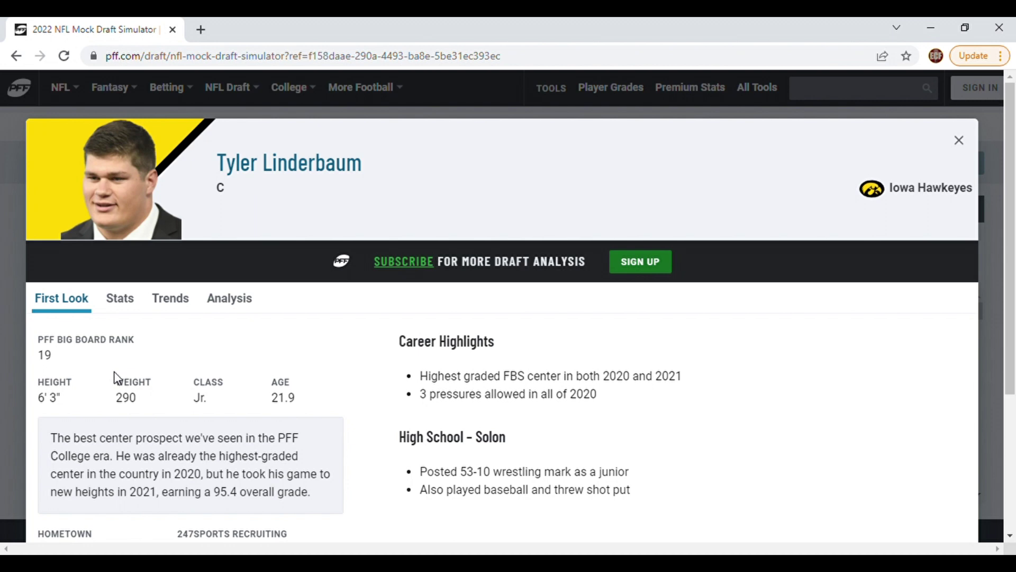
left_click(24, 355)
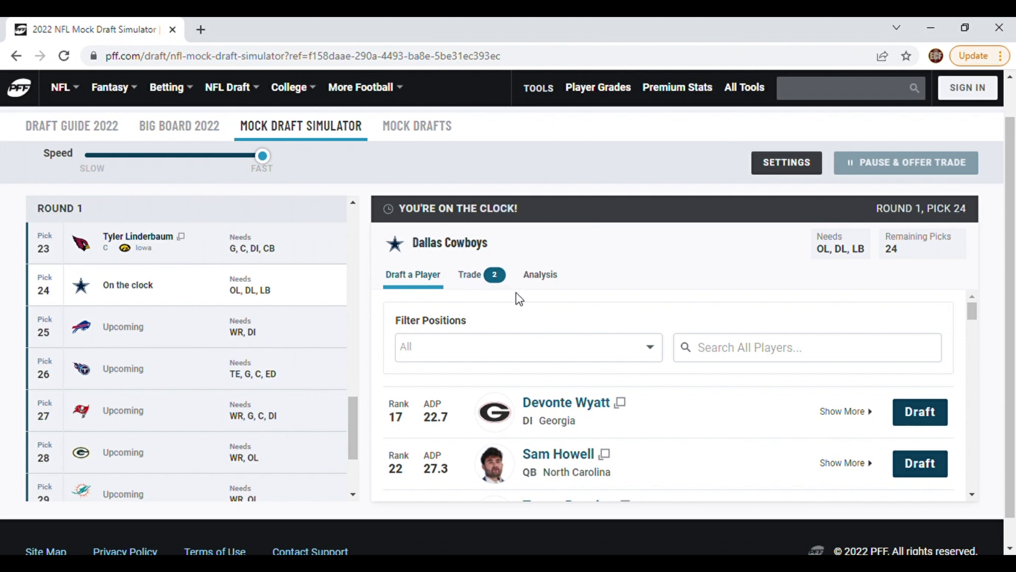
Step: Search the players for "cin" to draft Georgia safety Lewis Cine for the Dallas Cowboys at pick 24, and review his player profile
left_click(737, 346)
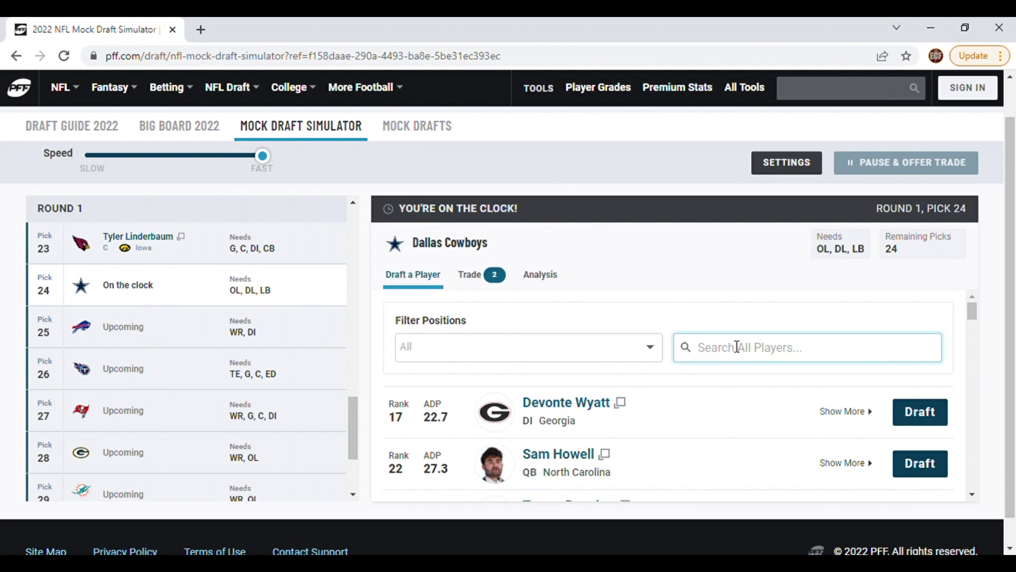
left_click(366, 326)
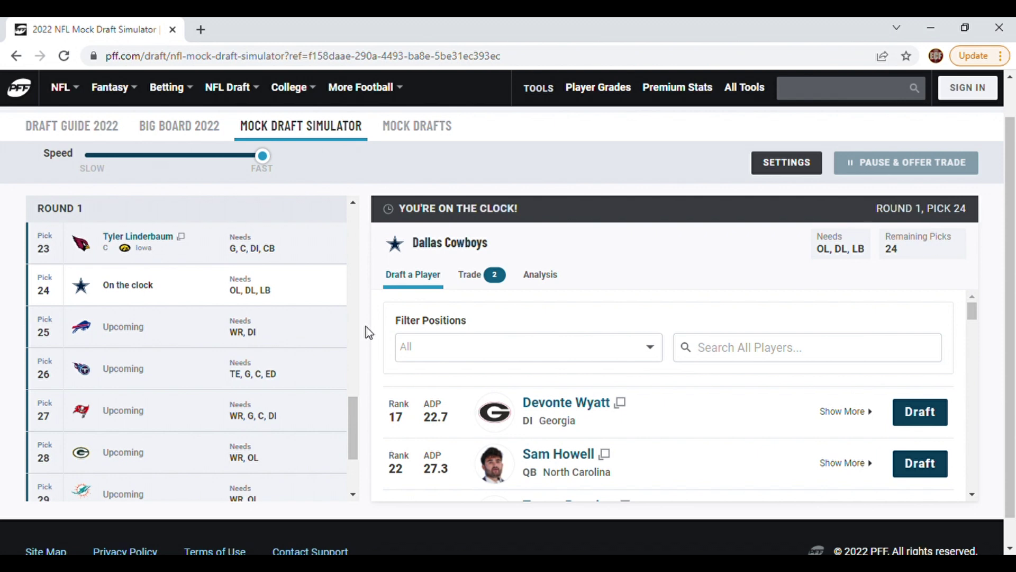
scroll(366, 326, "down", 1)
left_click(784, 331)
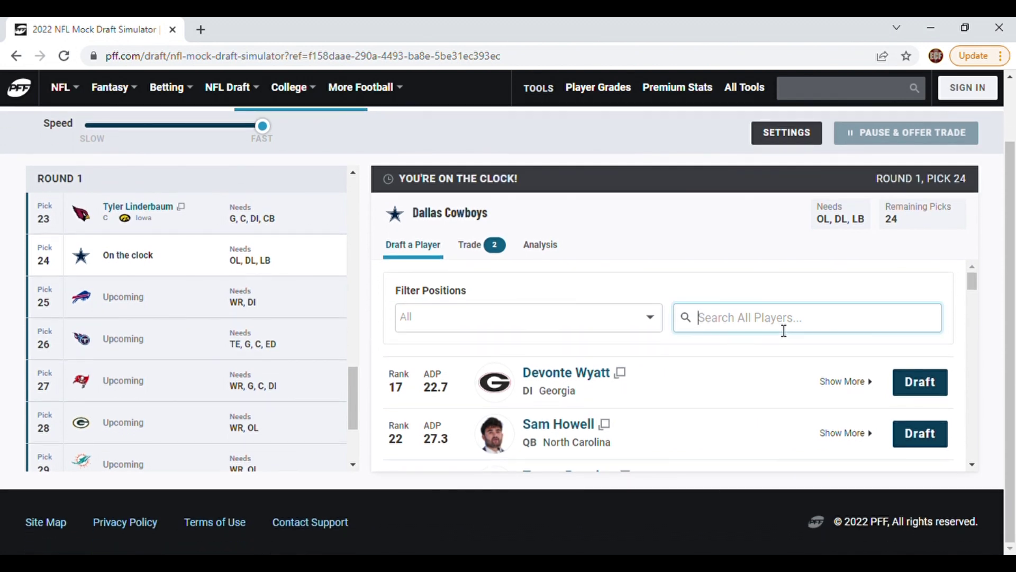
type("cin")
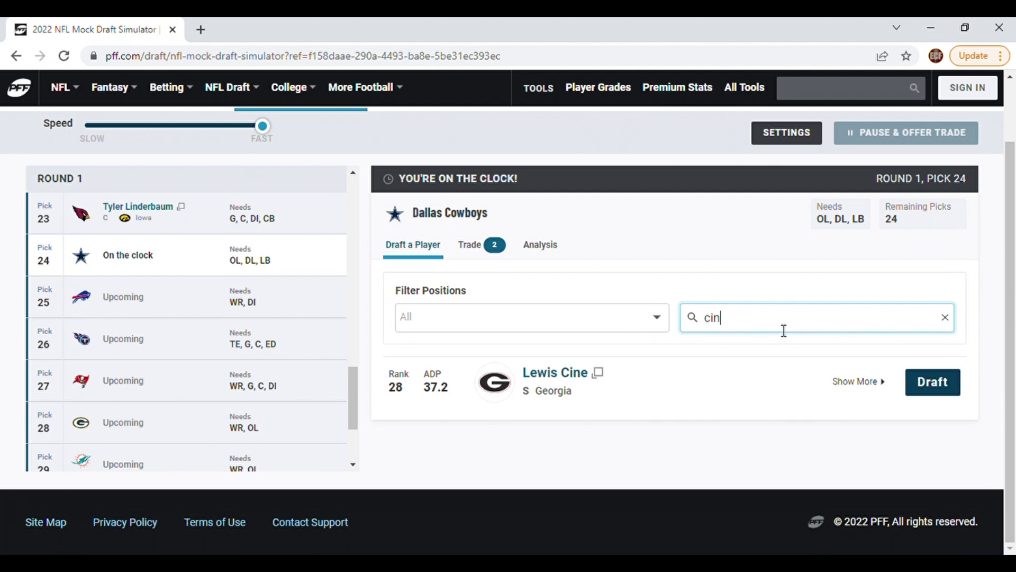
left_click(917, 390)
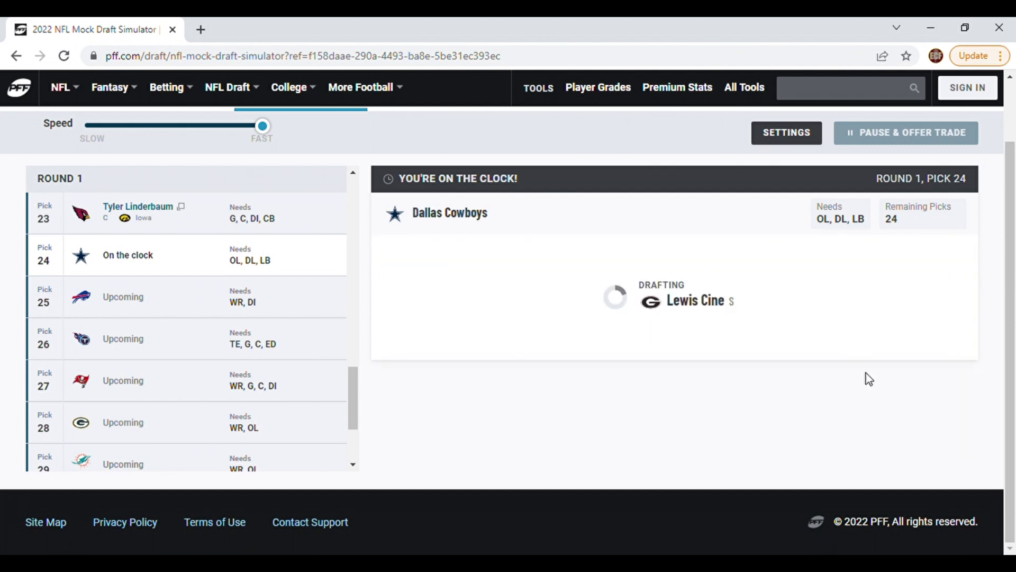
left_click(117, 211)
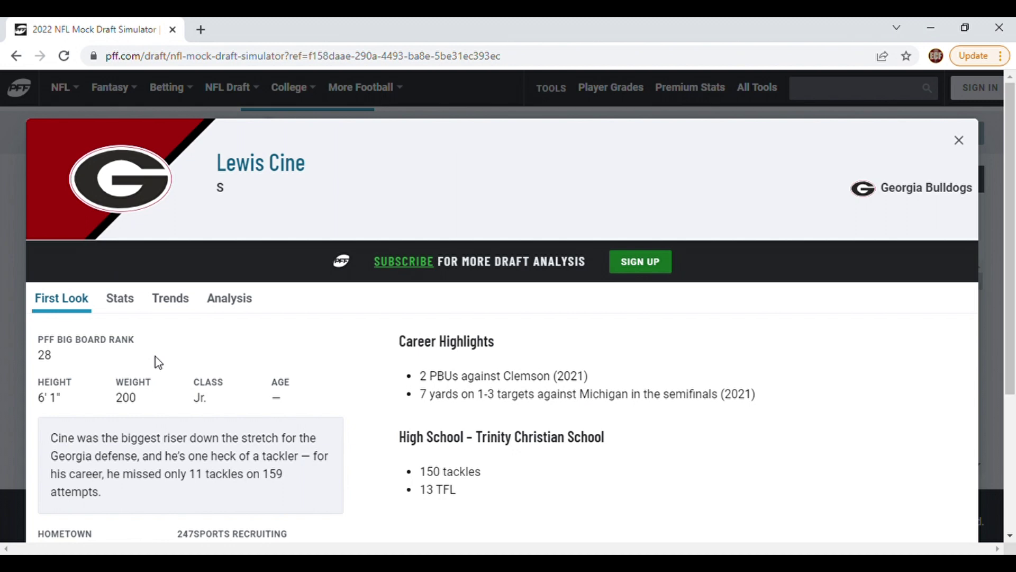
left_click(10, 300)
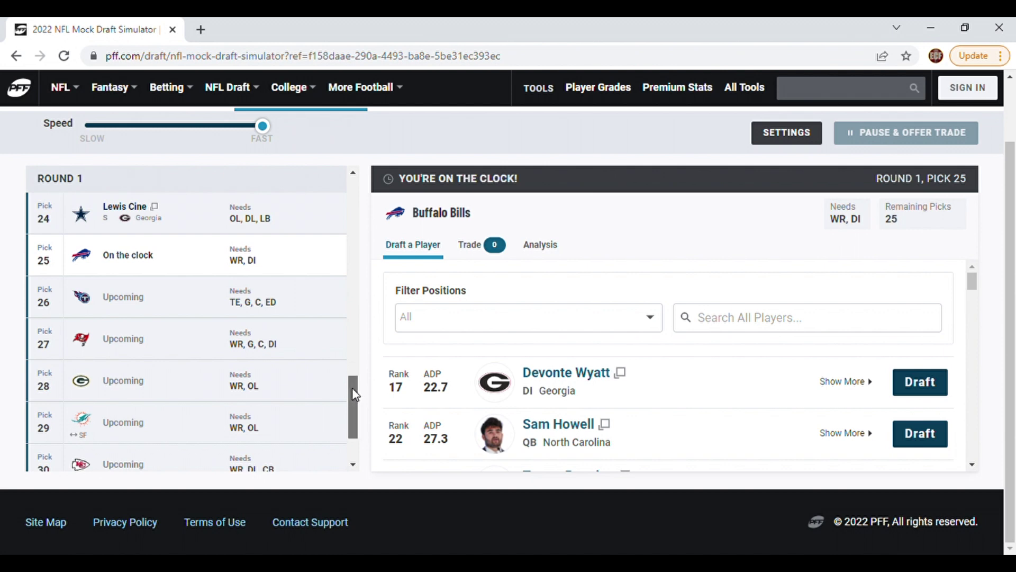
Step: Draft Georgia interior defender Devonte Wyatt for the Buffalo Bills at pick 25 and review the first-look overview in his player profile
scroll(352, 389, "down", 1)
scroll(353, 389, "up", 3)
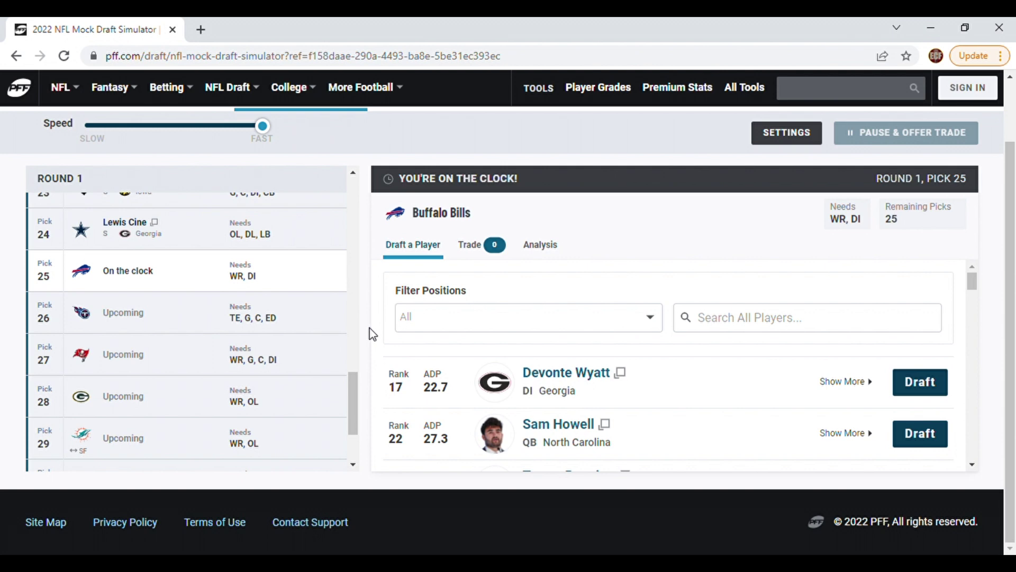
left_click(918, 385)
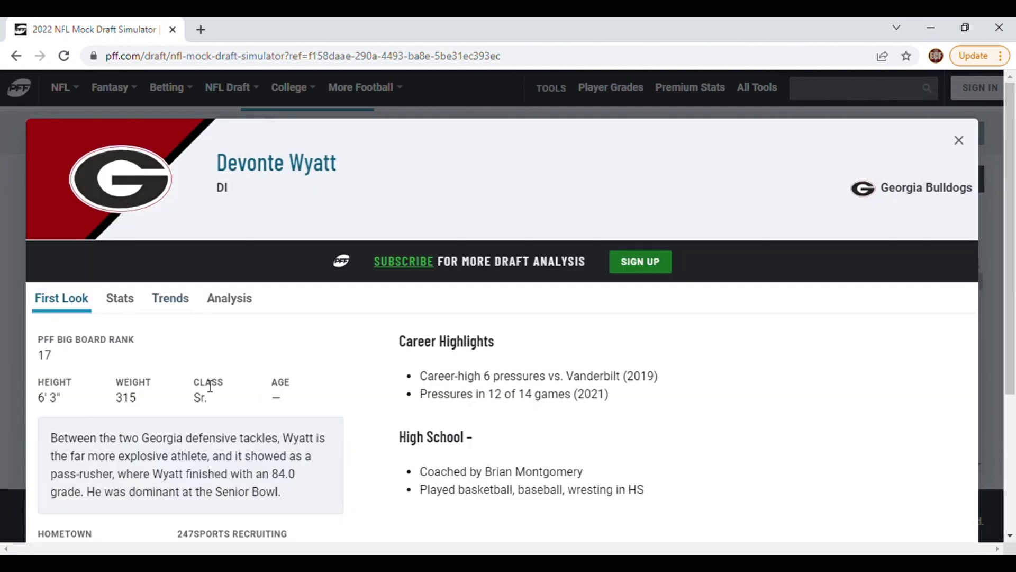
scroll(208, 385, "down", 1)
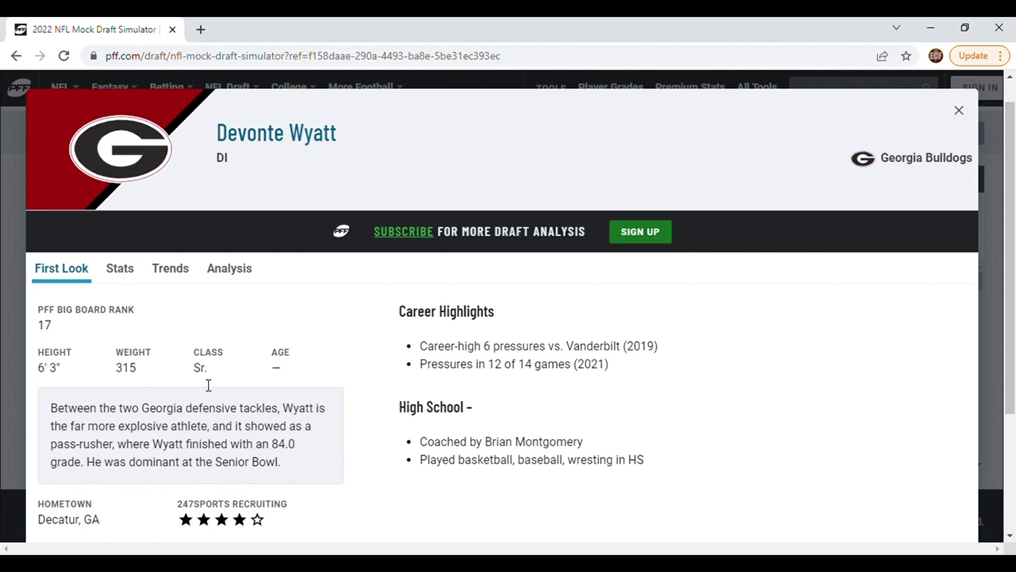
left_click(12, 339)
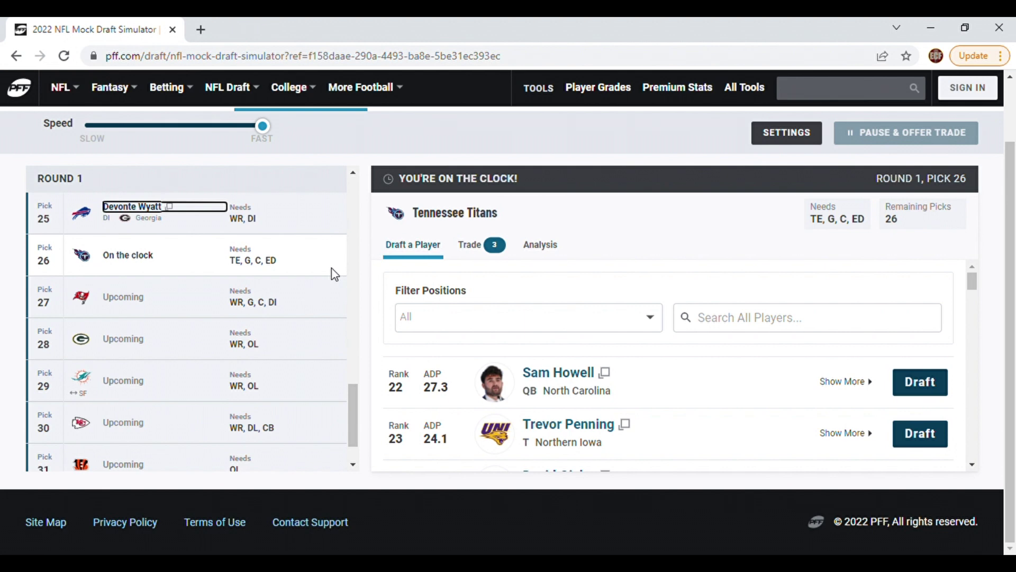
Step: Search the players for "el" to draft Florida cornerback Kaiir Elam for the Tennessee Titans at pick 26, and review his player profile
left_click(354, 173)
left_click_drag(356, 174, 357, 173)
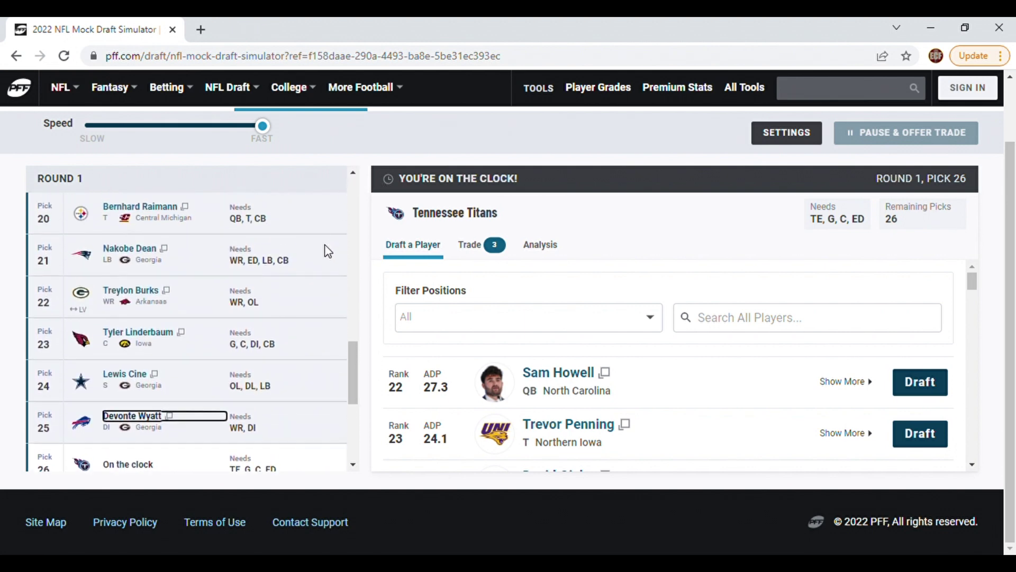
left_click(353, 172)
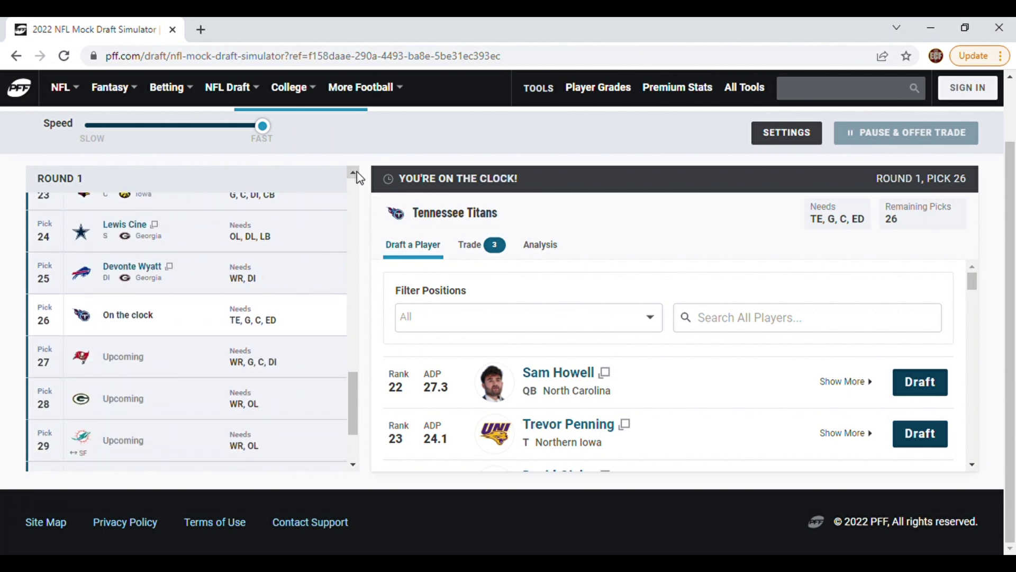
scroll(357, 173, "up", 3)
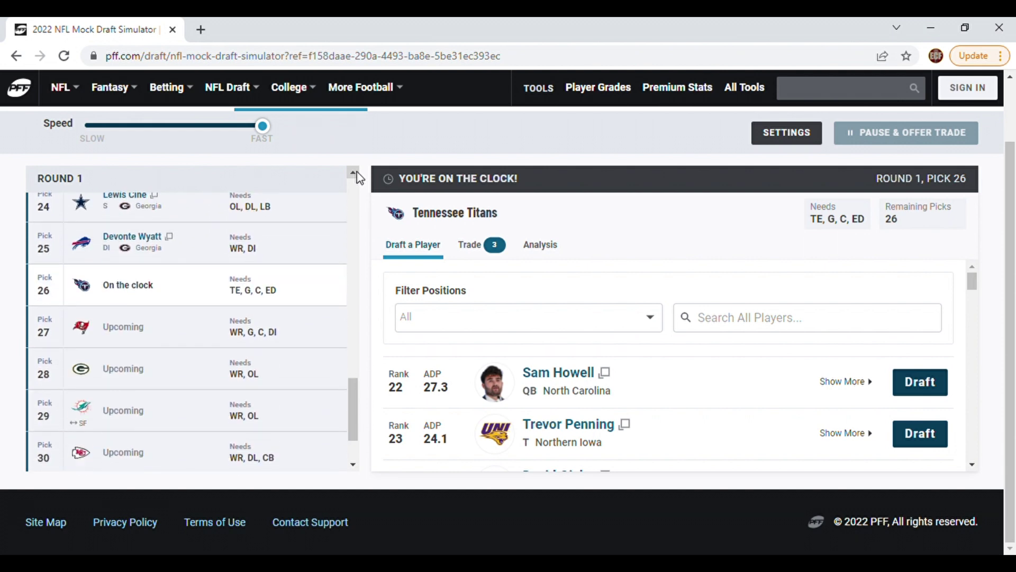
left_click(357, 173)
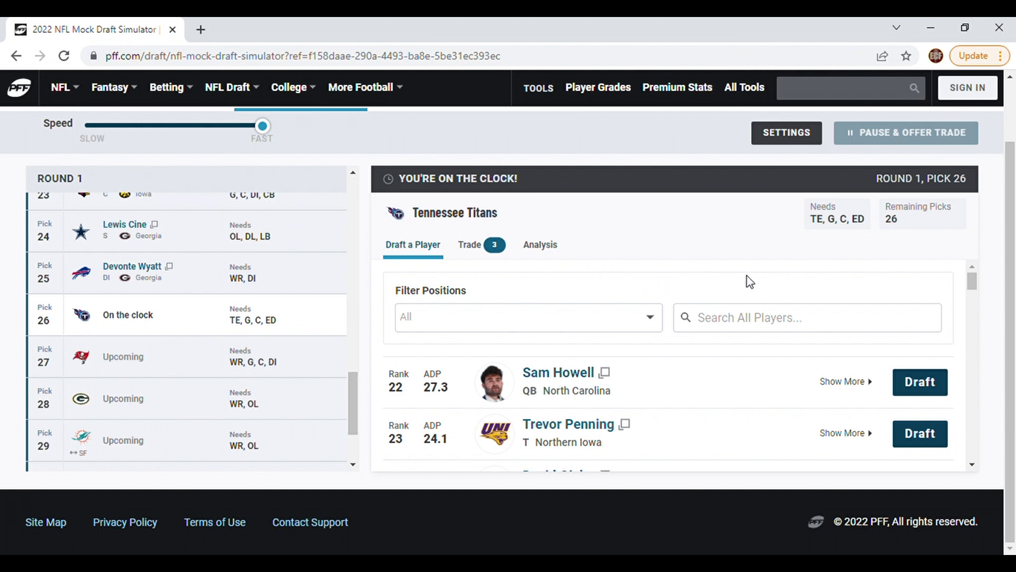
left_click(747, 318)
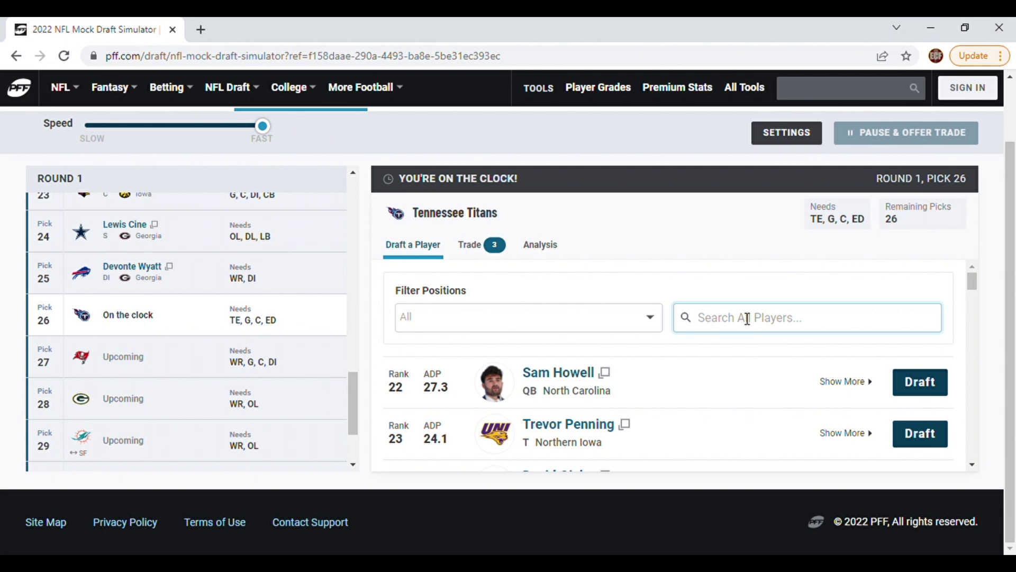
type("el")
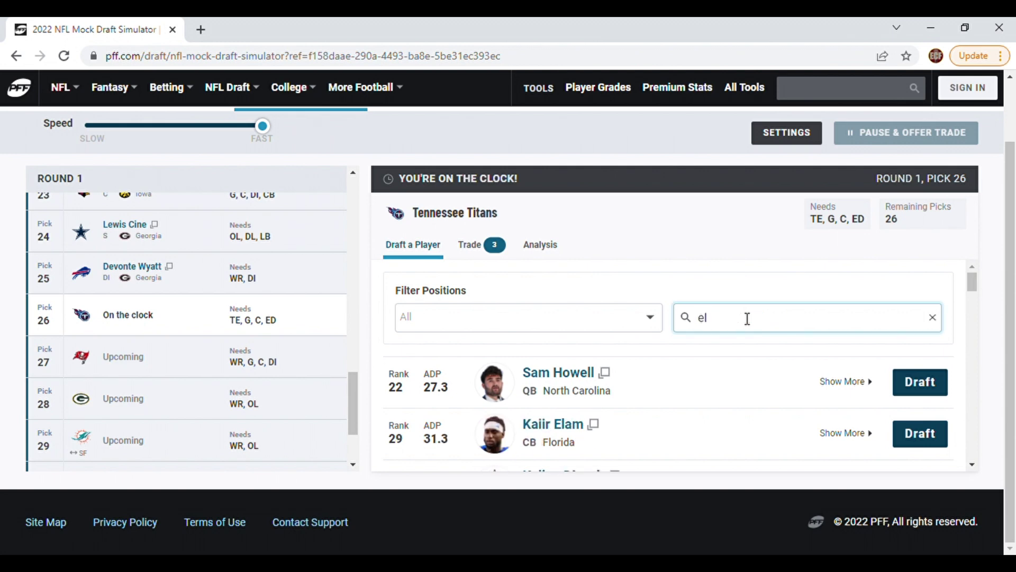
left_click(913, 436)
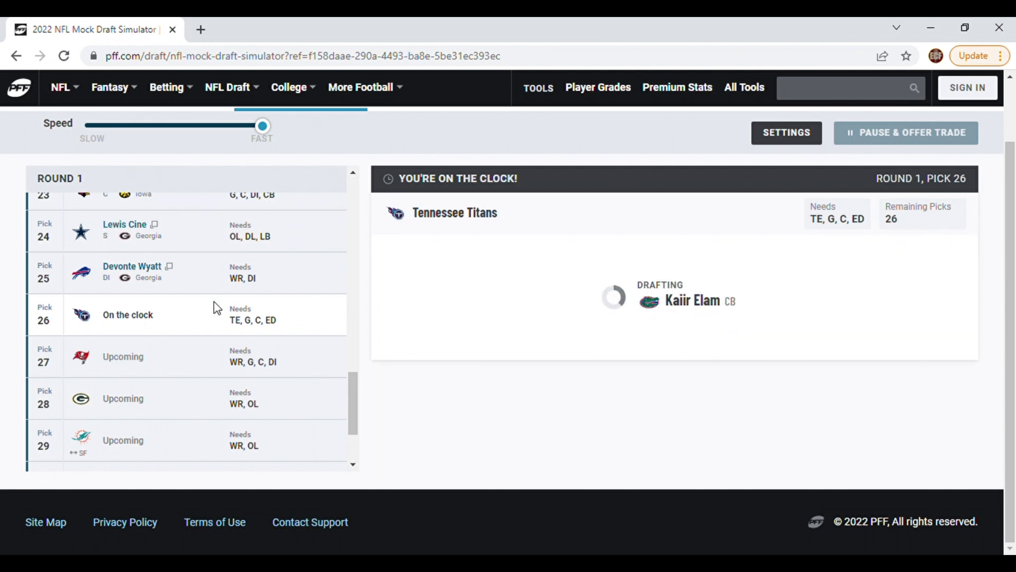
left_click(111, 210)
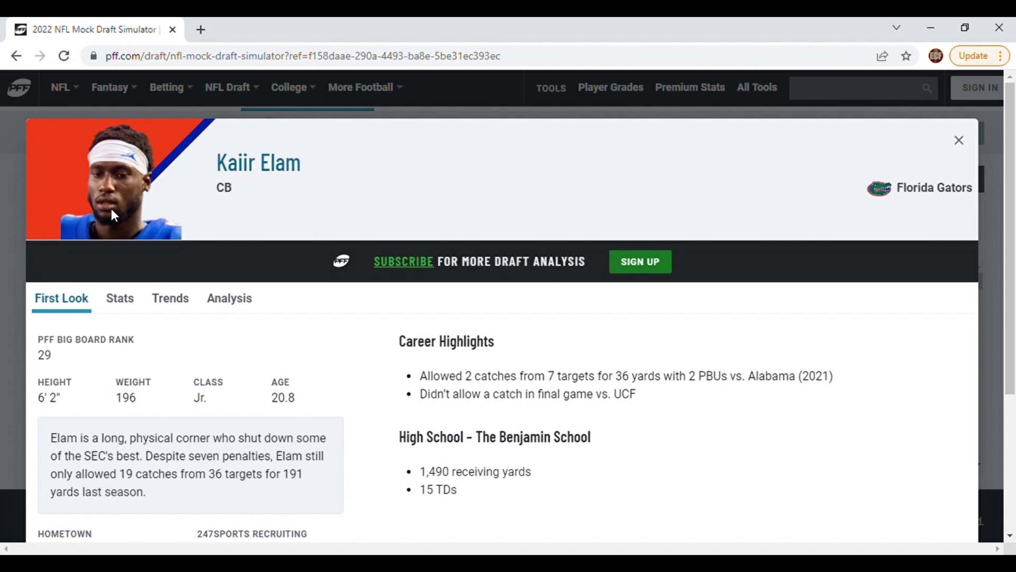
left_click(9, 289)
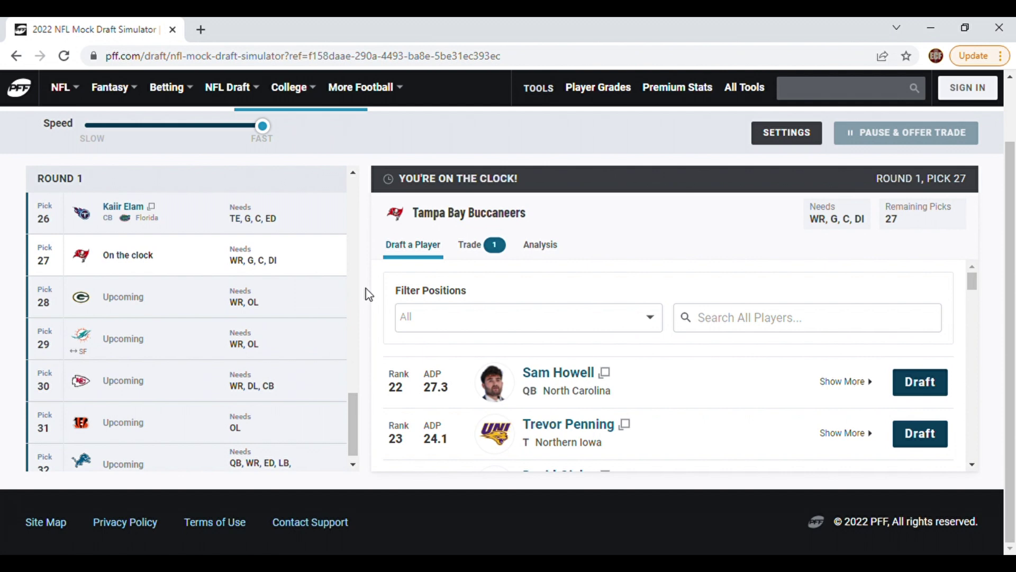
Step: Search the players for "z" to draft Boston College guard Zion Johnson for the Tampa Bay Buccaneers at pick 27, and review his player profile
left_click(743, 318)
type("zki")
key("BackSpace")
key("BackSpace")
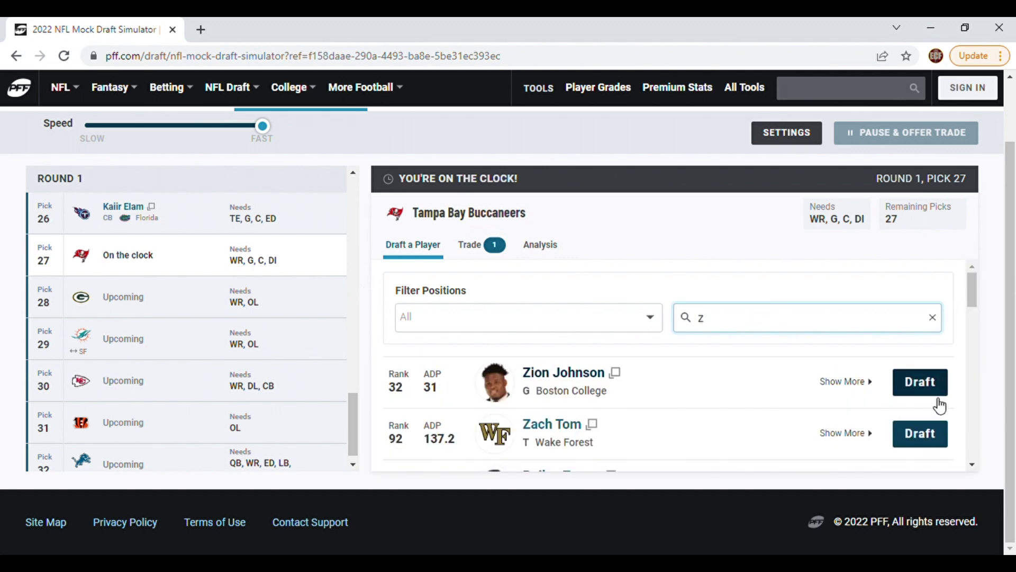
left_click(927, 384)
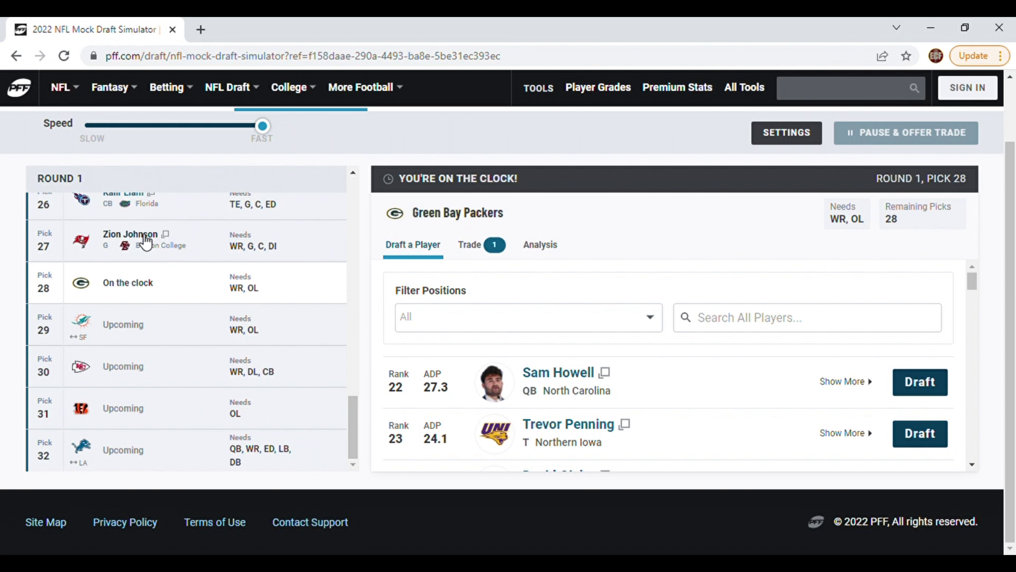
left_click(146, 242)
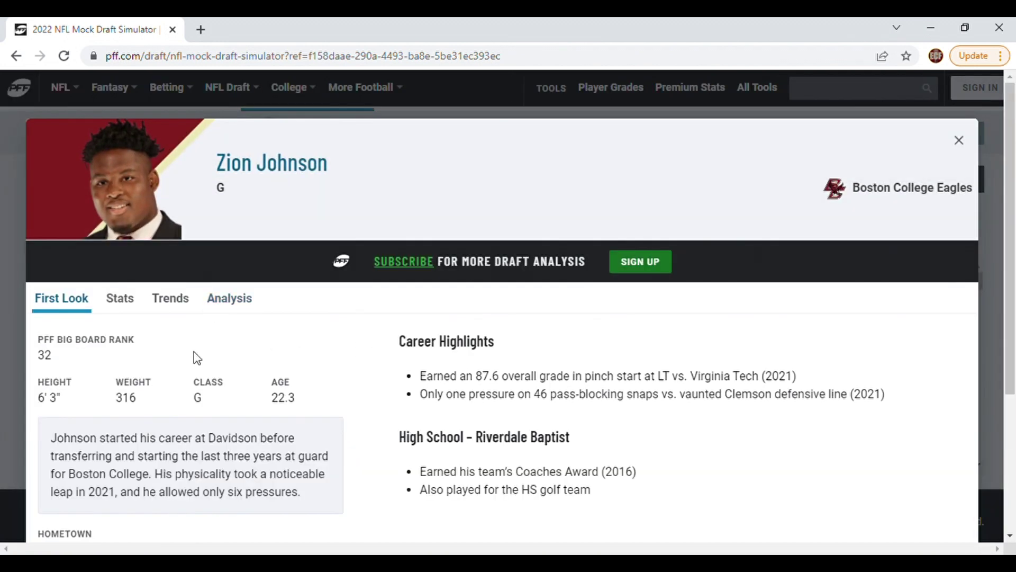
scroll(194, 351, "down", 1)
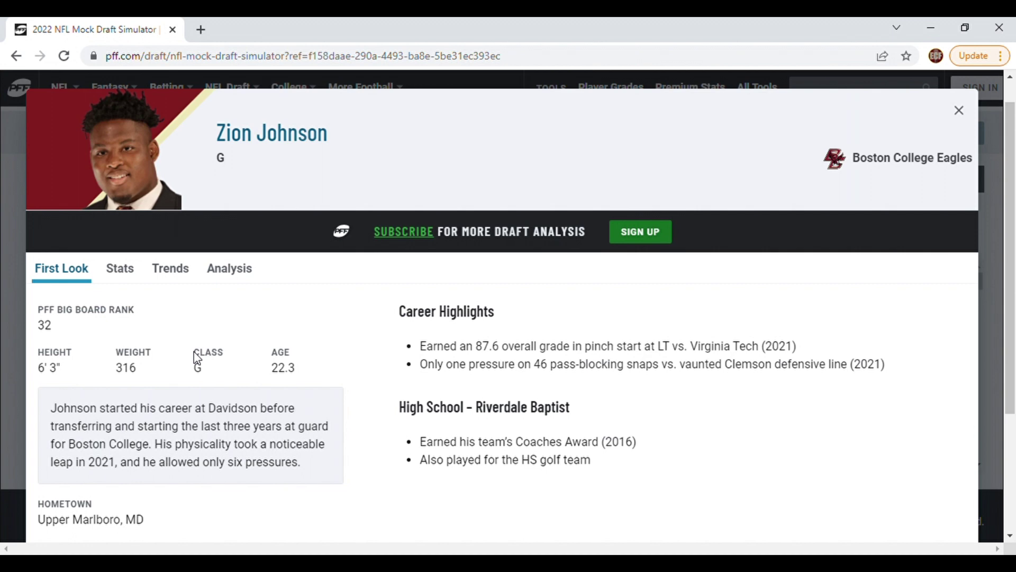
left_click(8, 314)
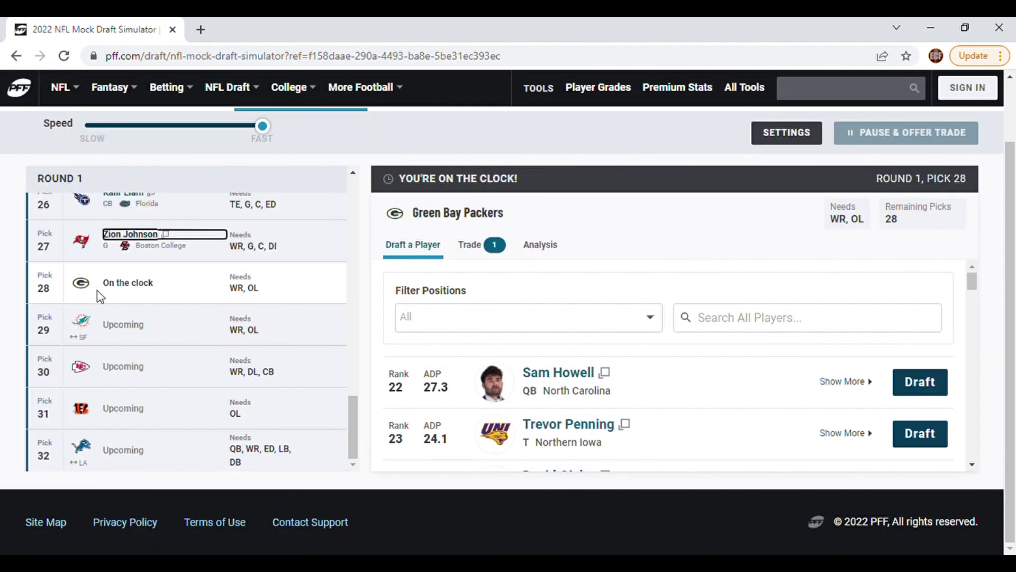
left_click(138, 295)
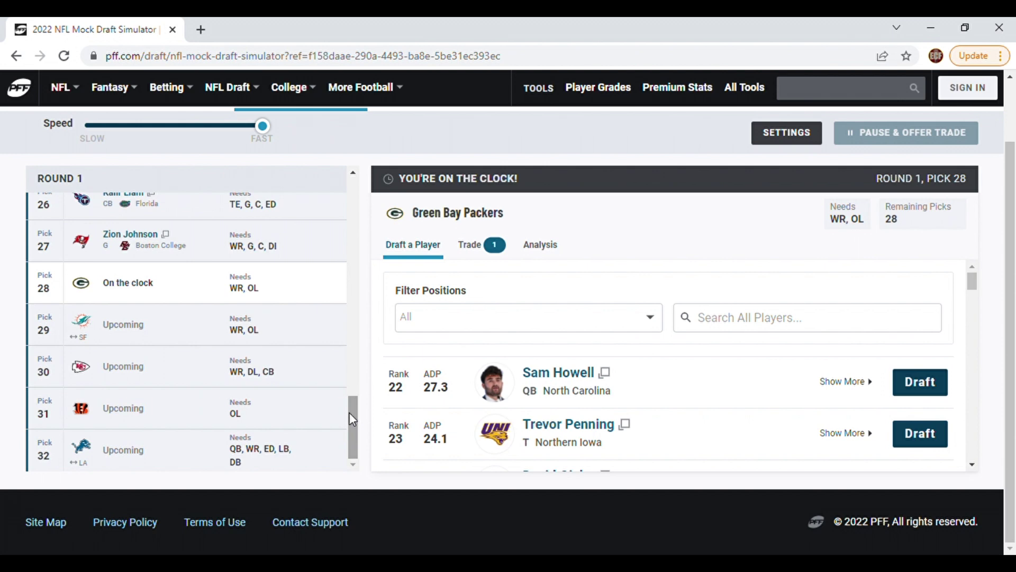
left_click(444, 327)
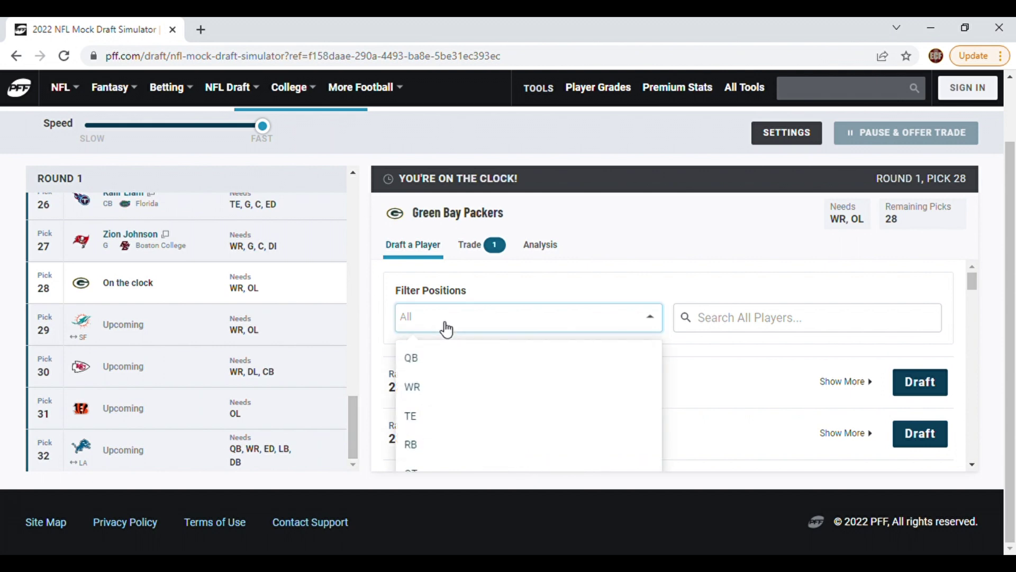
left_click(412, 388)
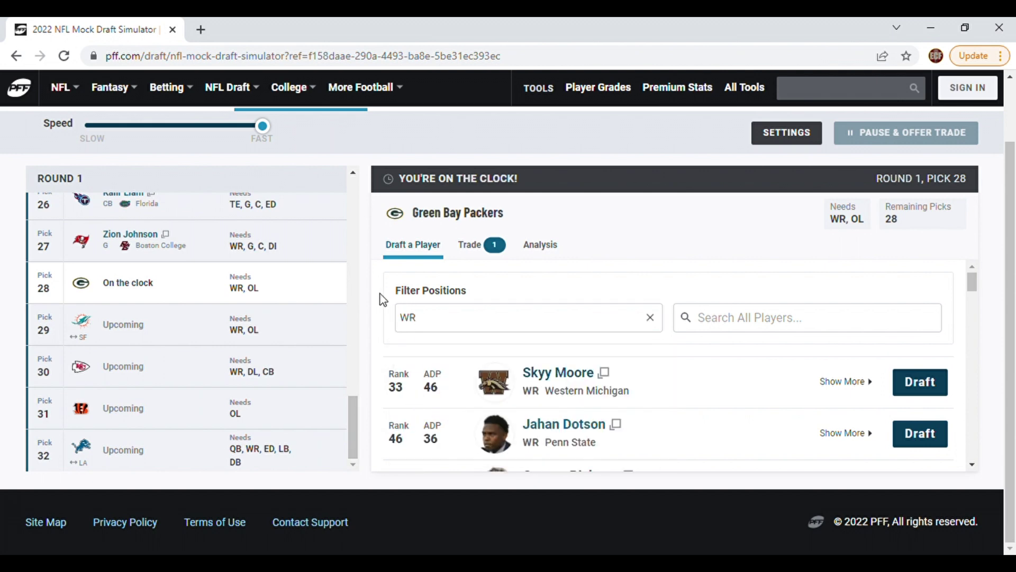
scroll(380, 294, "down", 1)
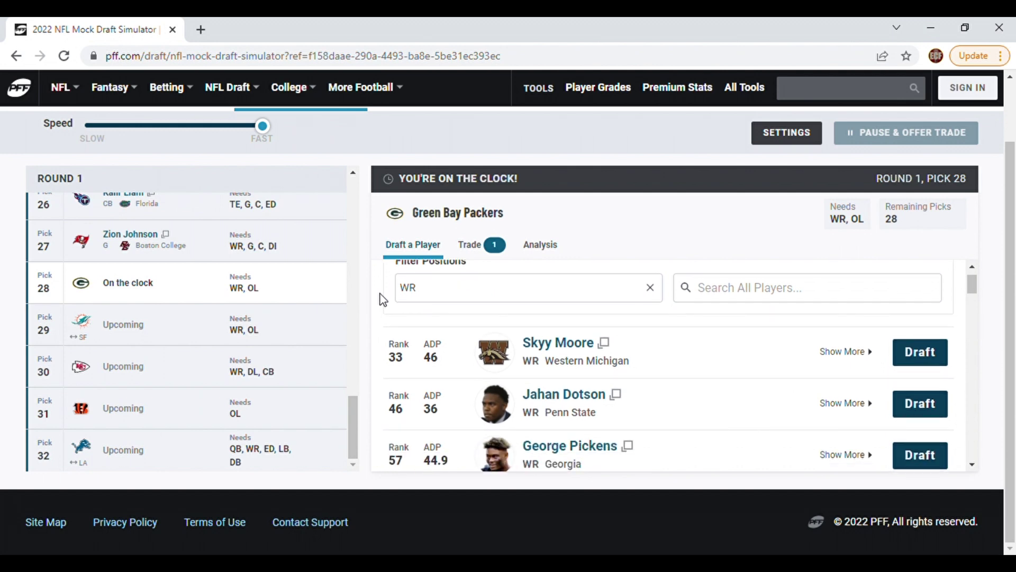
left_click(650, 288)
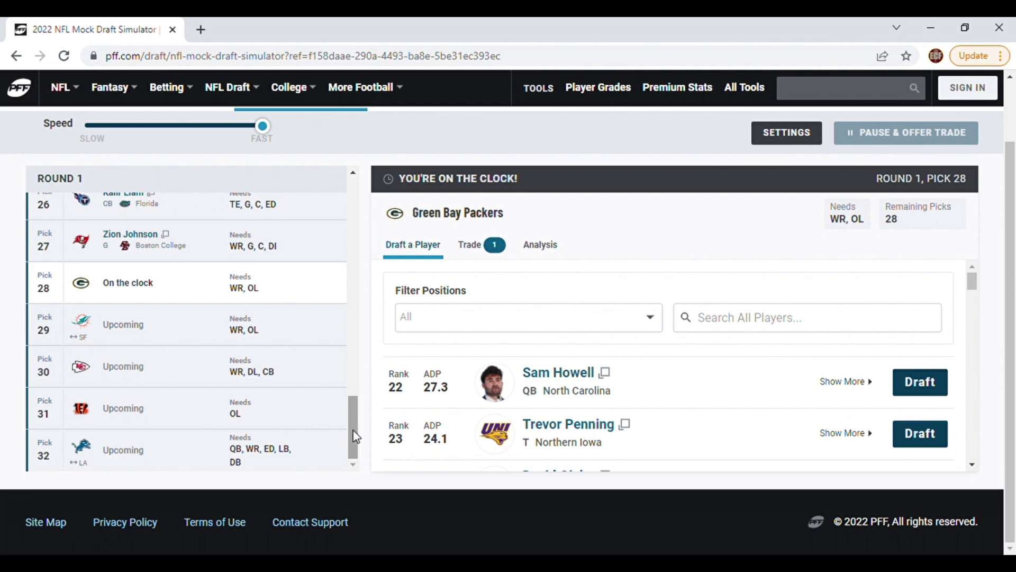
Step: Draft Northern Iowa tackle Trevor Penning for the Green Bay Packers at pick 28, and review his player profile
left_click(936, 438)
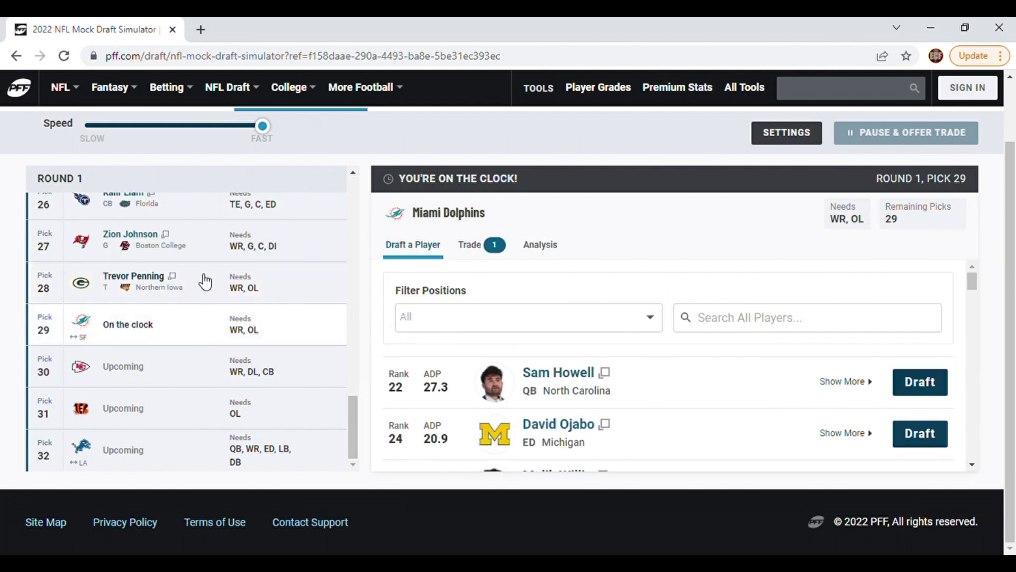
left_click(141, 279)
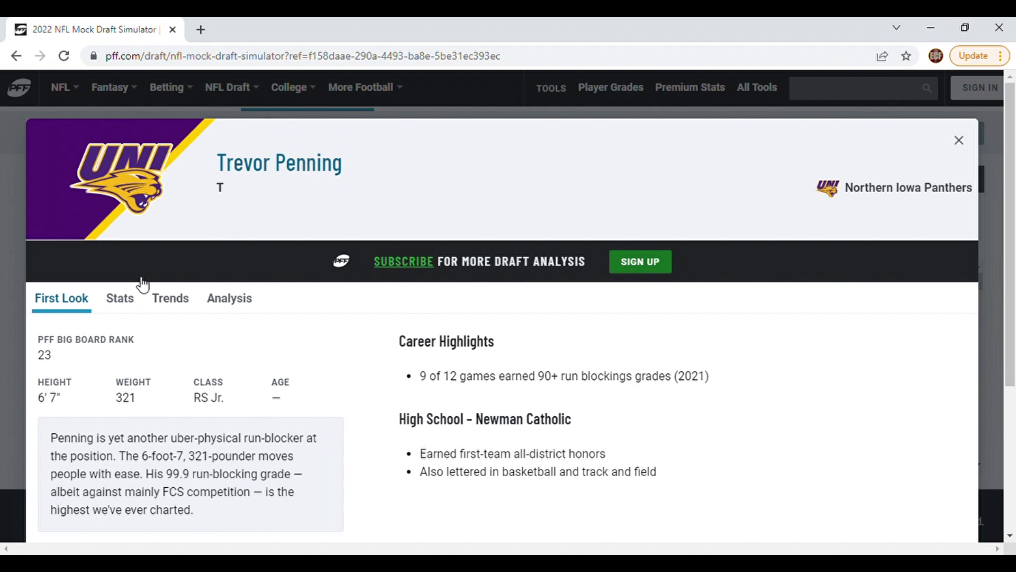
left_click(10, 400)
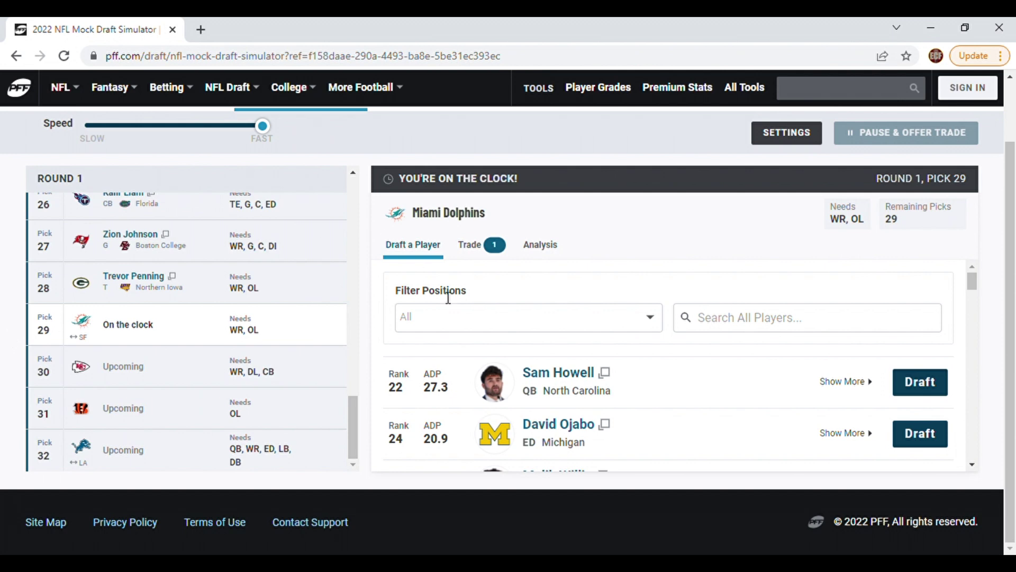
Step: Filter the players to WR to draft Penn State receiver Jahan Dotson for the Miami Dolphins at pick 29, and review his player profile
left_click(449, 323)
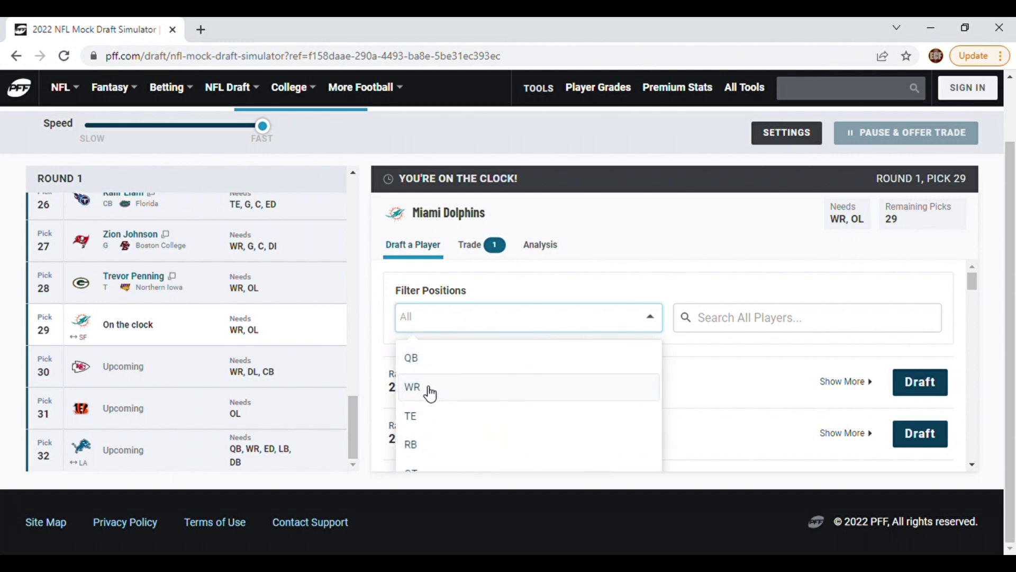
left_click(429, 392)
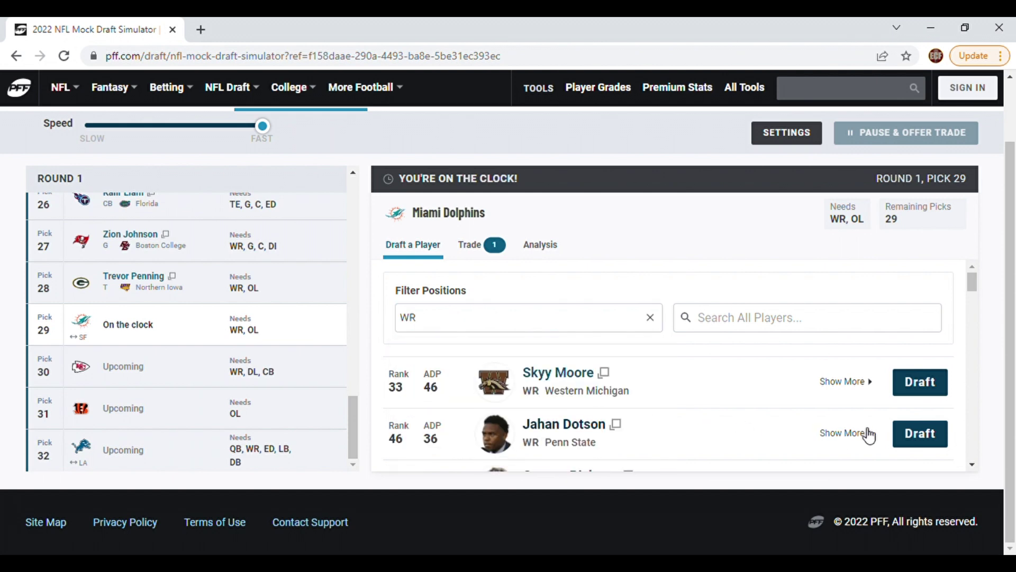
left_click(903, 433)
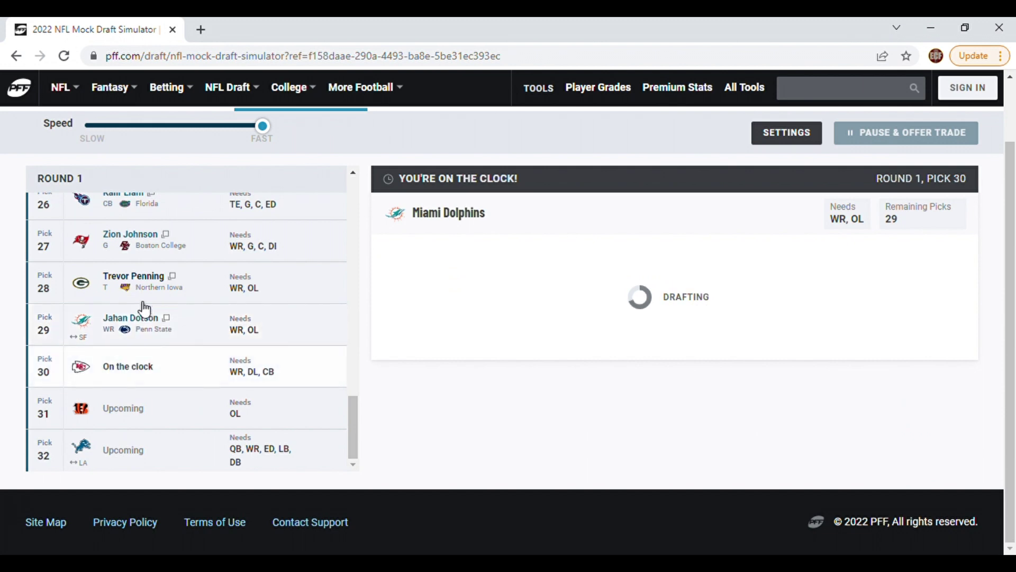
left_click(140, 318)
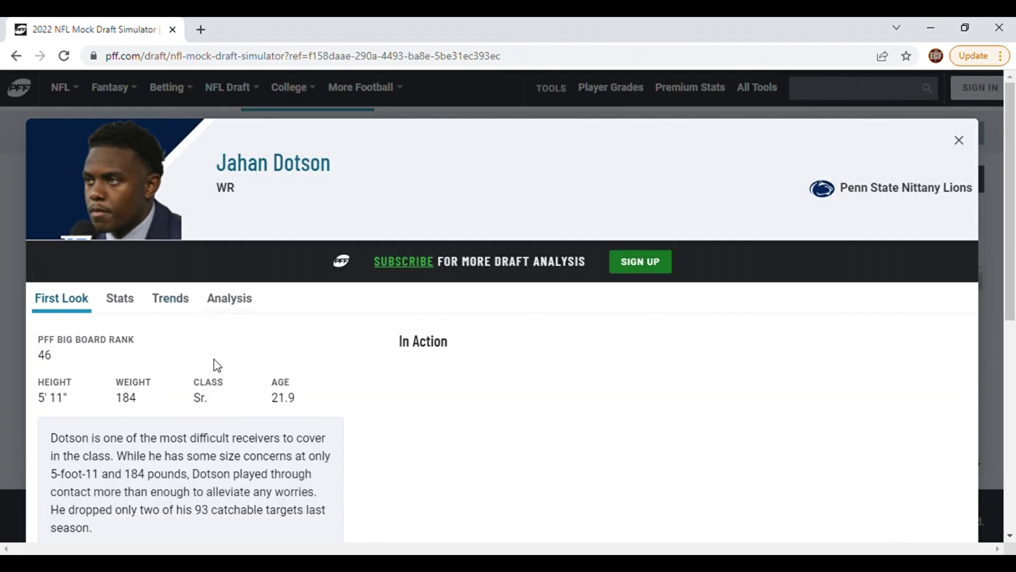
scroll(185, 353, "down", 1)
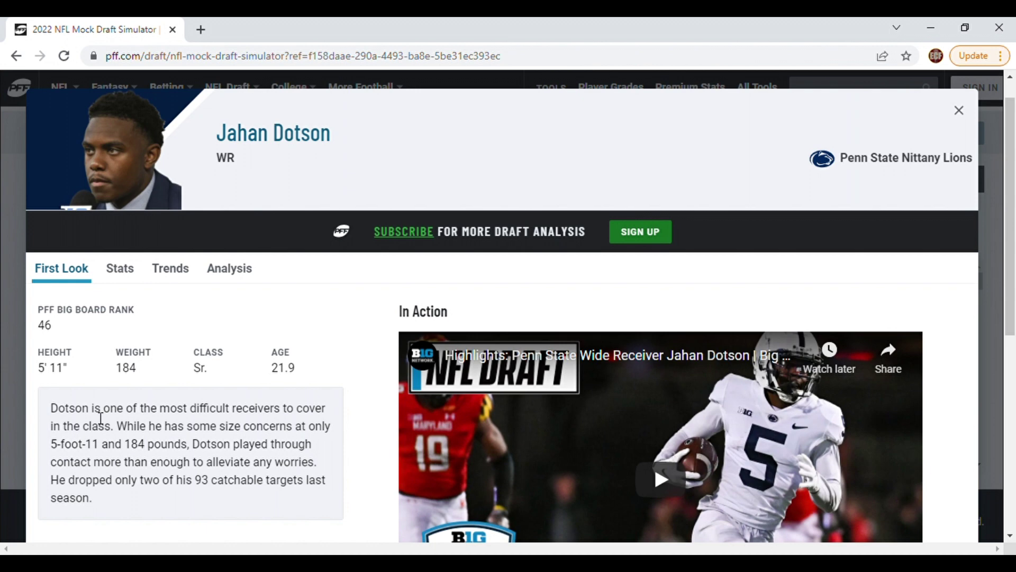
left_click(13, 376)
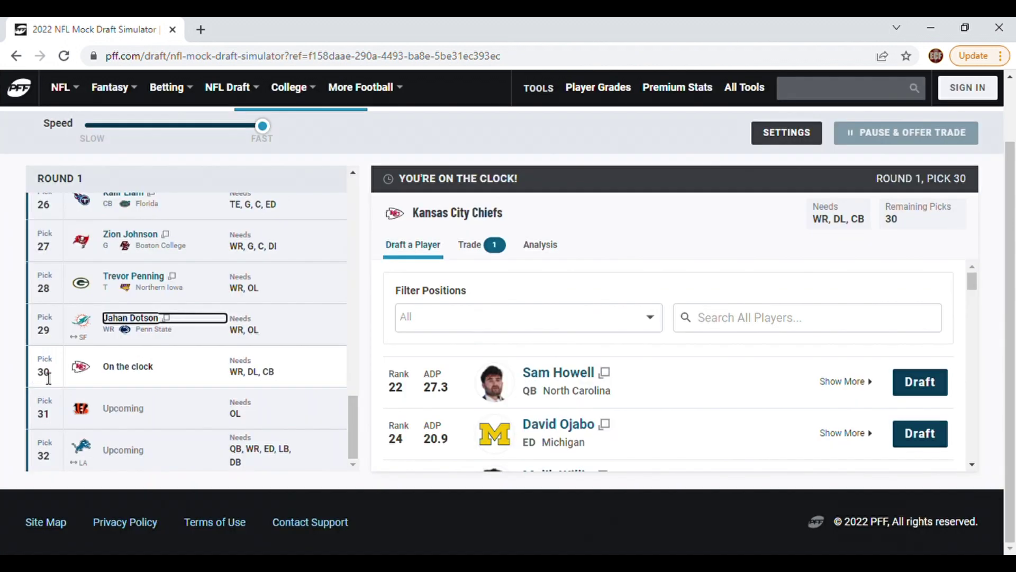
Step: Search the players for "hill" to draft Michigan cornerback Daxton Hill for the Kansas City Chiefs at pick 30, and review his player profile
left_click(369, 313)
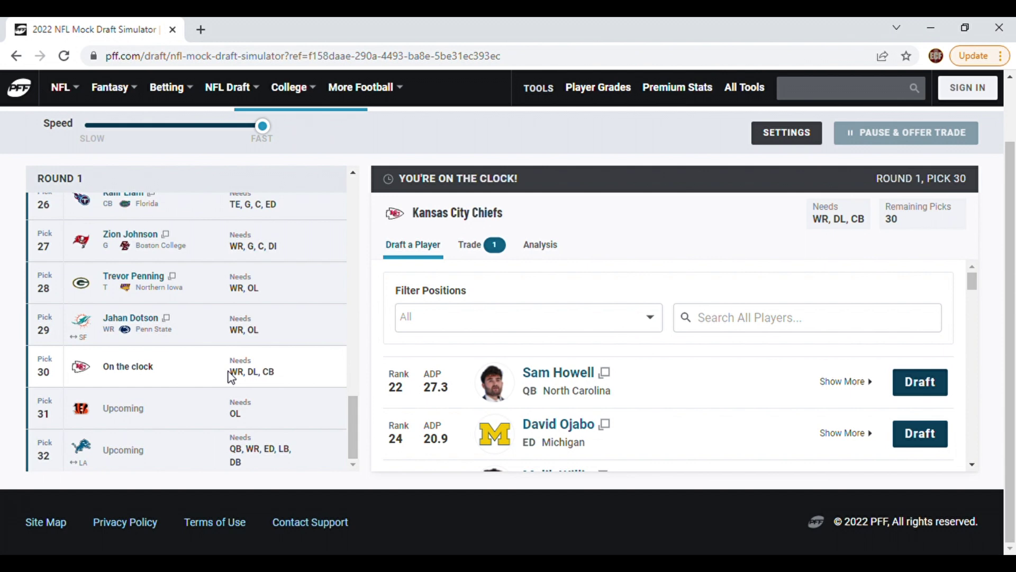
left_click(720, 334)
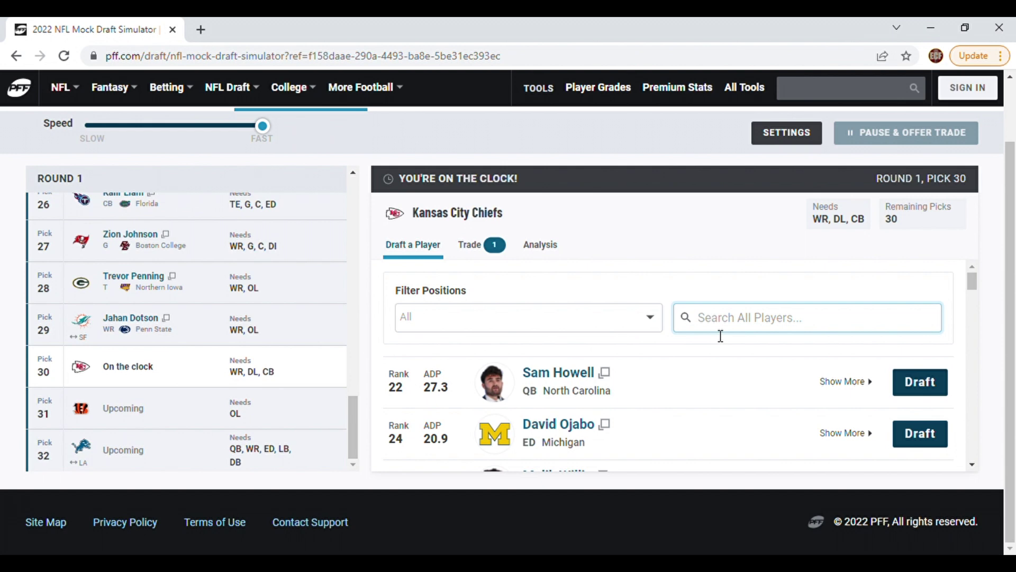
type("hill")
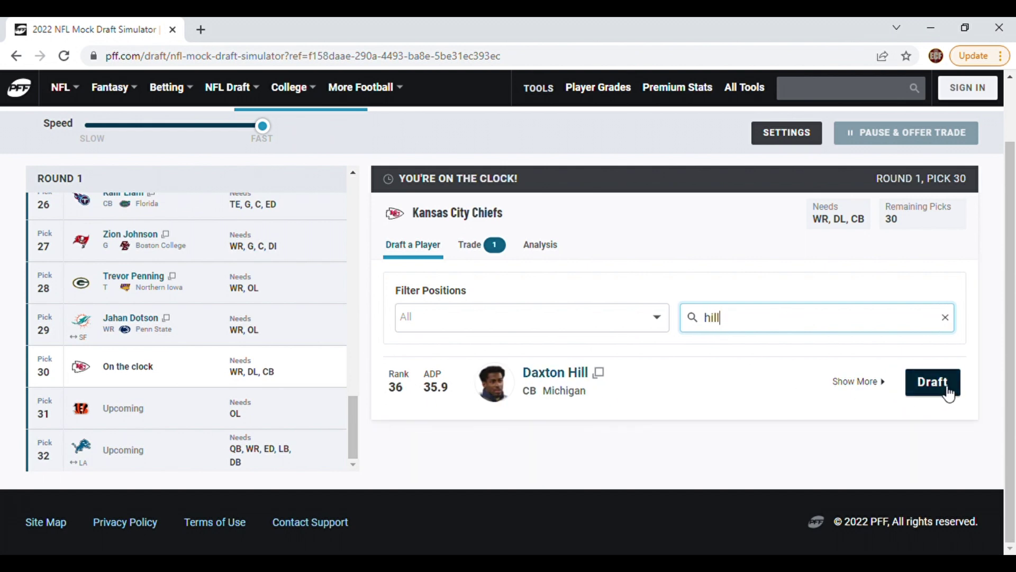
left_click(947, 394)
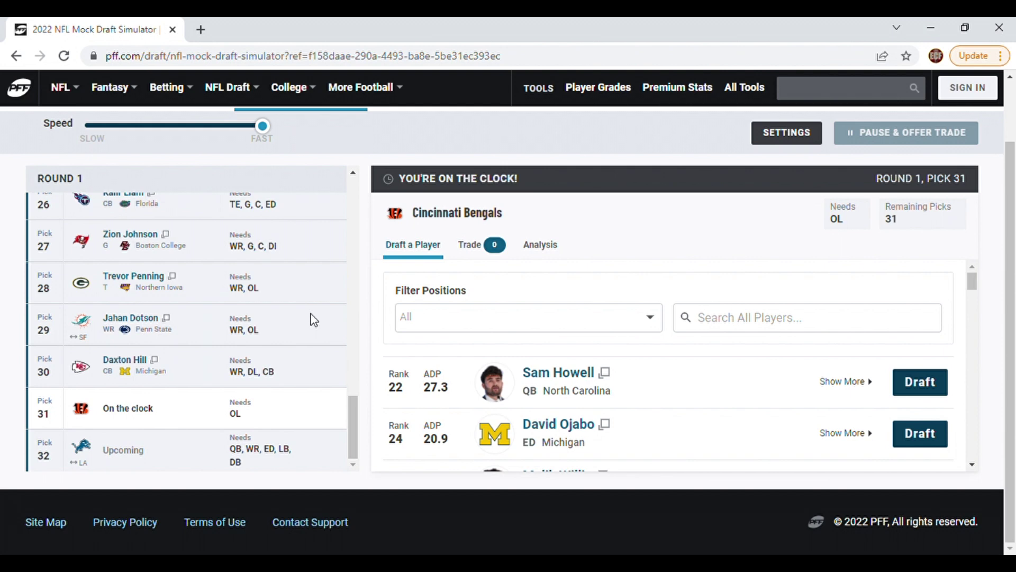
left_click(141, 363)
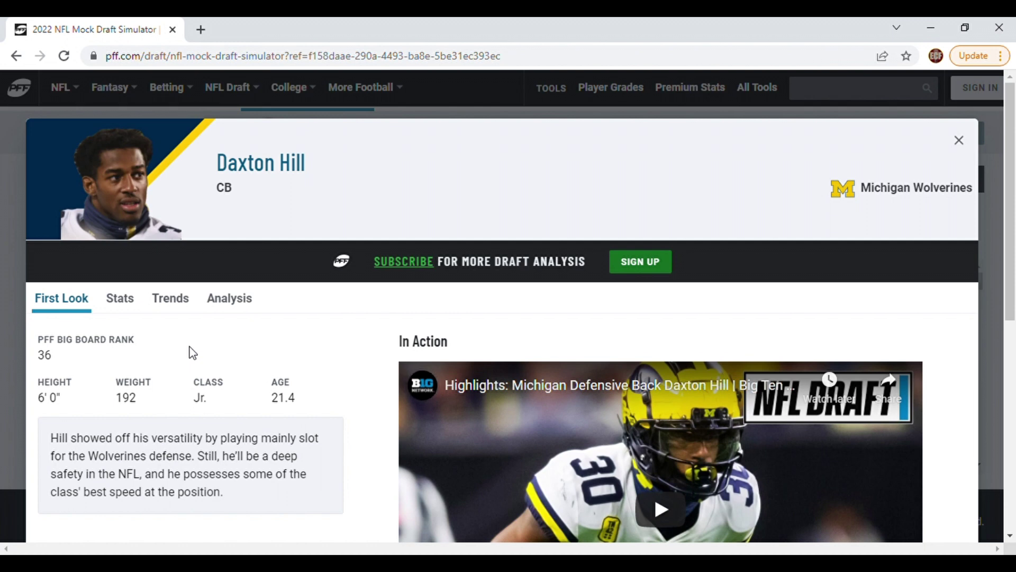
left_click(12, 379)
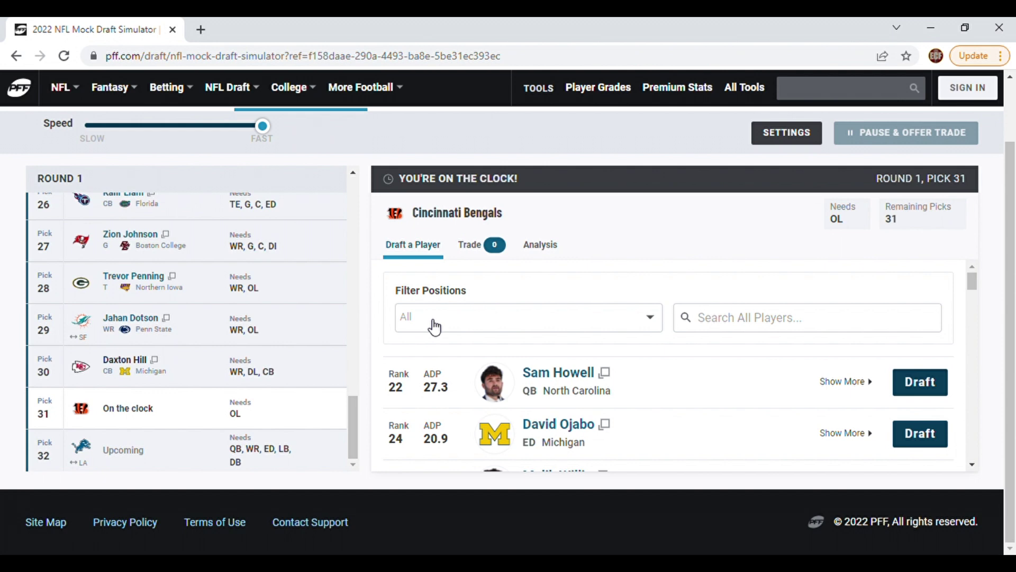
Step: Search the players for "ken" to draft Texas A&M guard Kenyon Green for the Cincinnati Bengals at pick 31
left_click(722, 319)
left_click(641, 290)
left_click(973, 465)
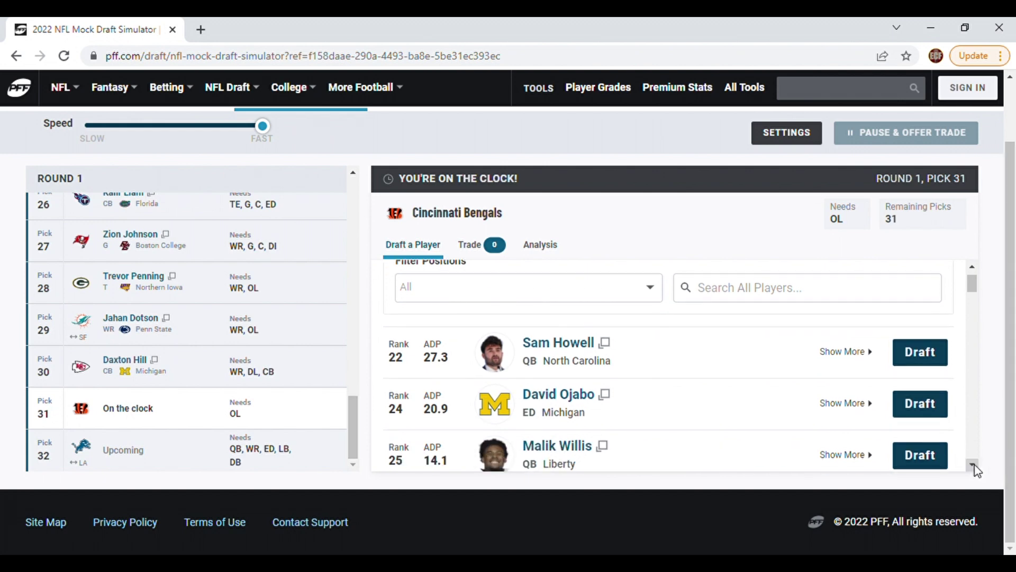
left_click(973, 464)
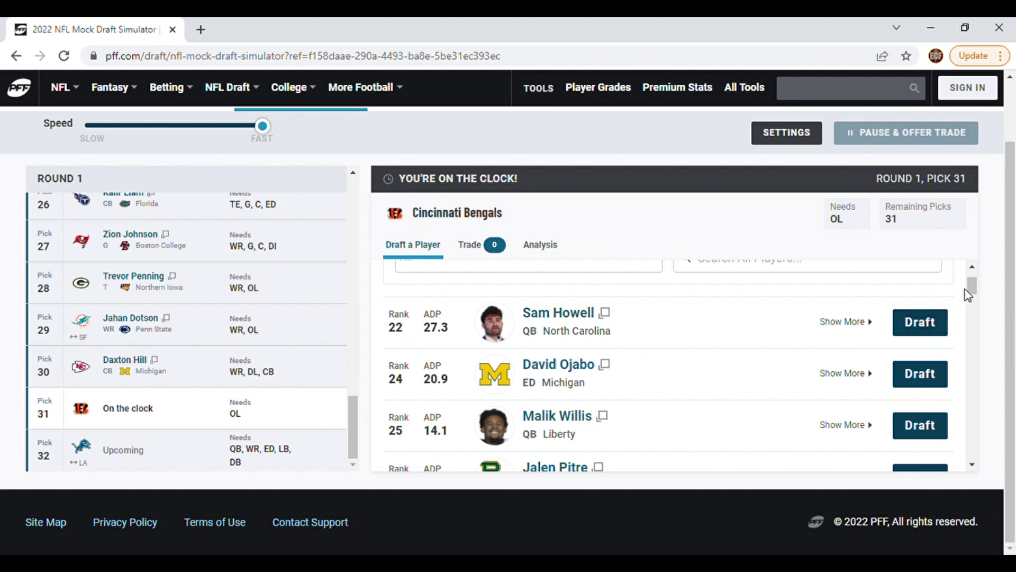
left_click_drag(971, 292, 971, 283)
left_click(840, 317)
type("ken")
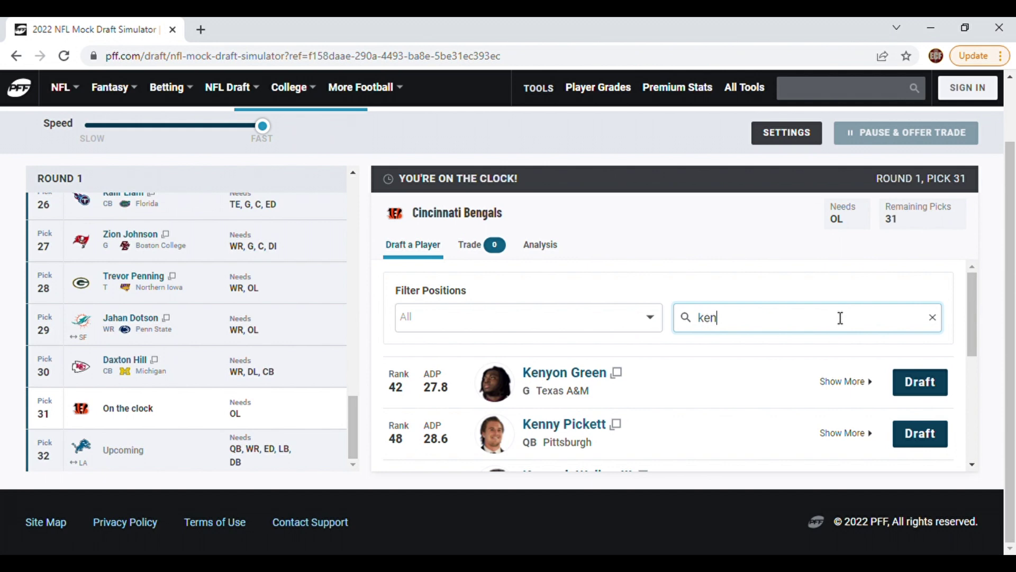
left_click(930, 381)
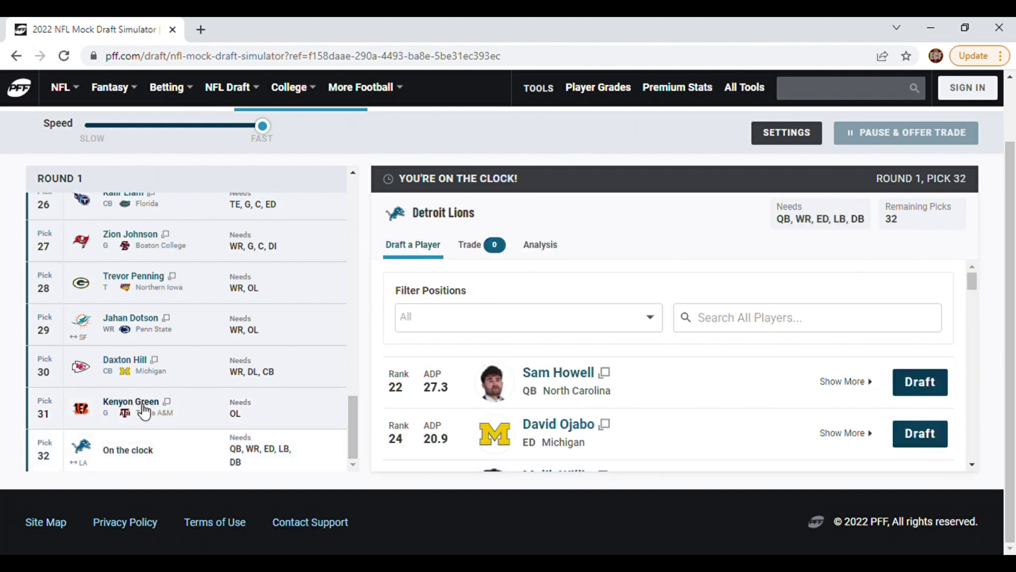
Step: Review the First Look profile of pick 31, Kenyon Green, including his career highlights and scouting summary
left_click(138, 404)
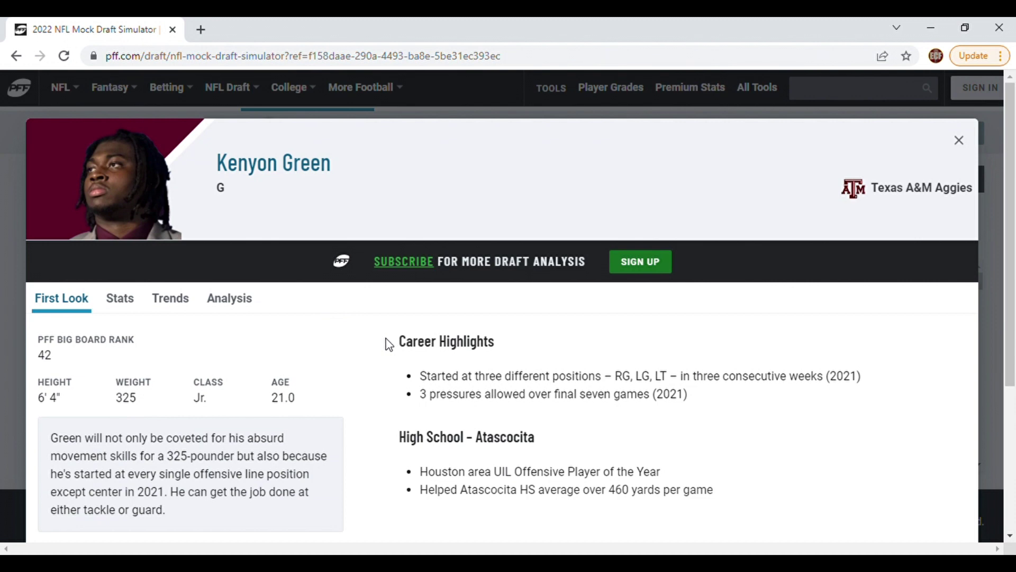
scroll(389, 344, "down", 2)
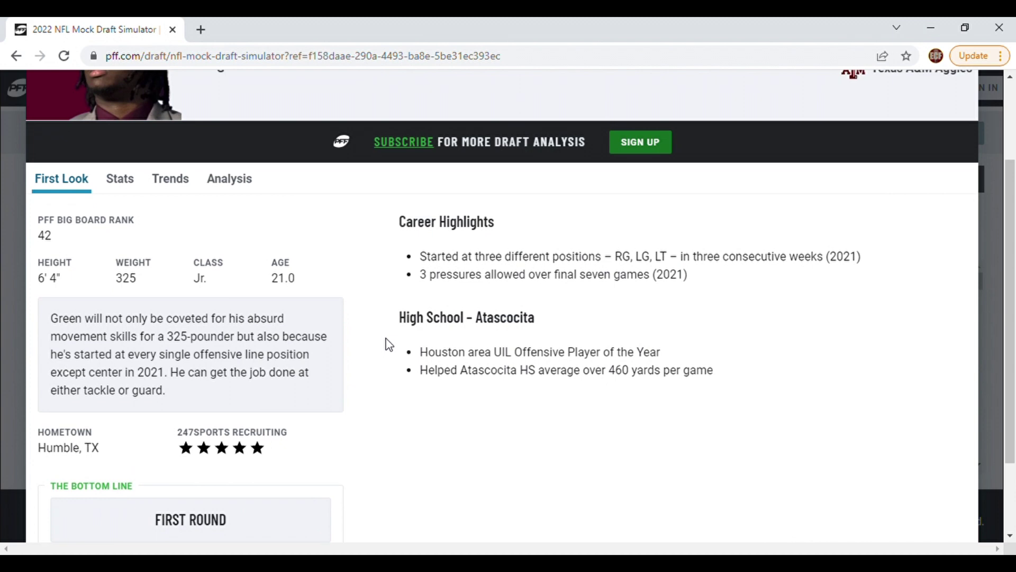
scroll(386, 339, "up", 1)
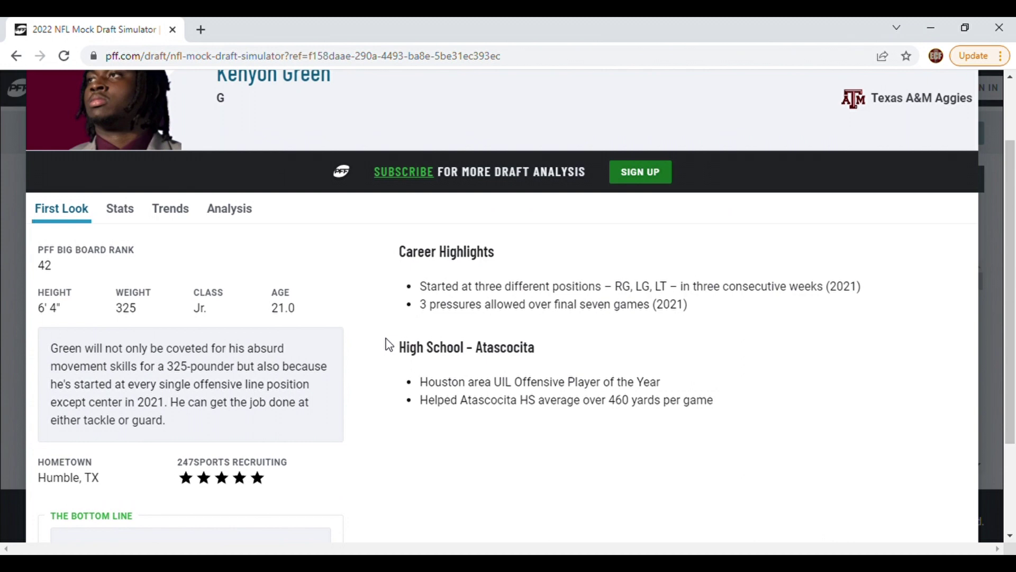
scroll(385, 344, "up", 1)
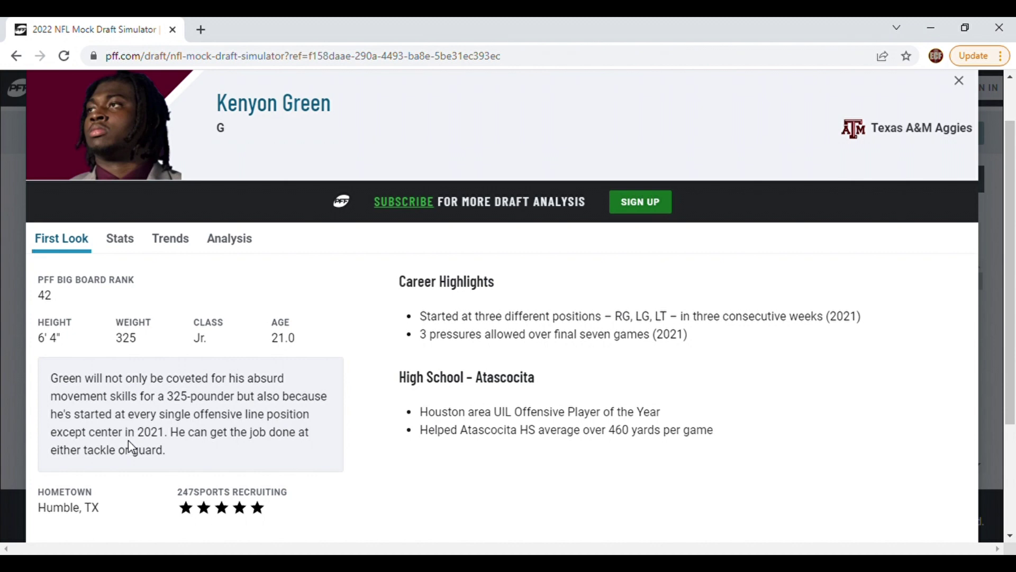
left_click(18, 330)
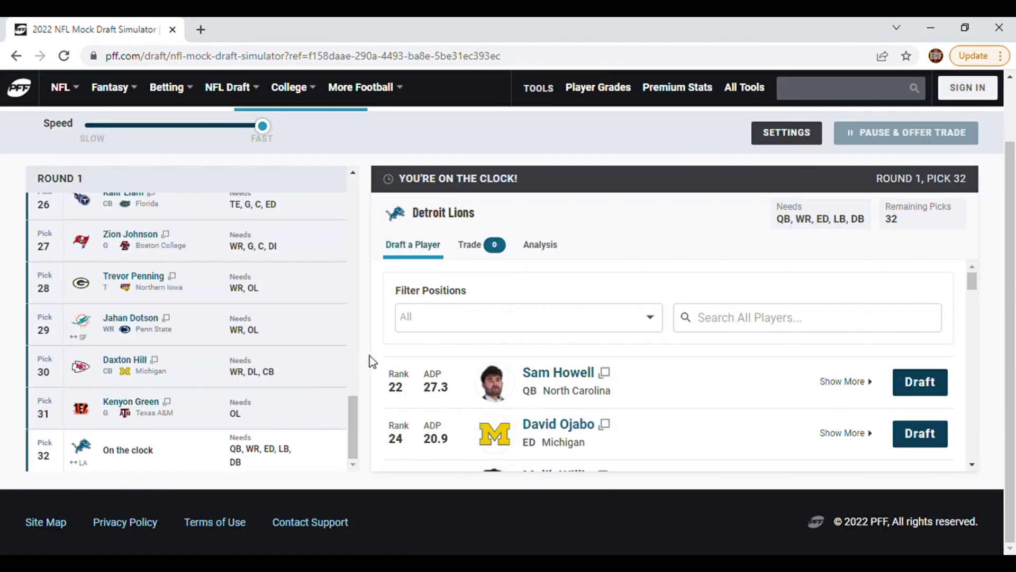
left_click(130, 402)
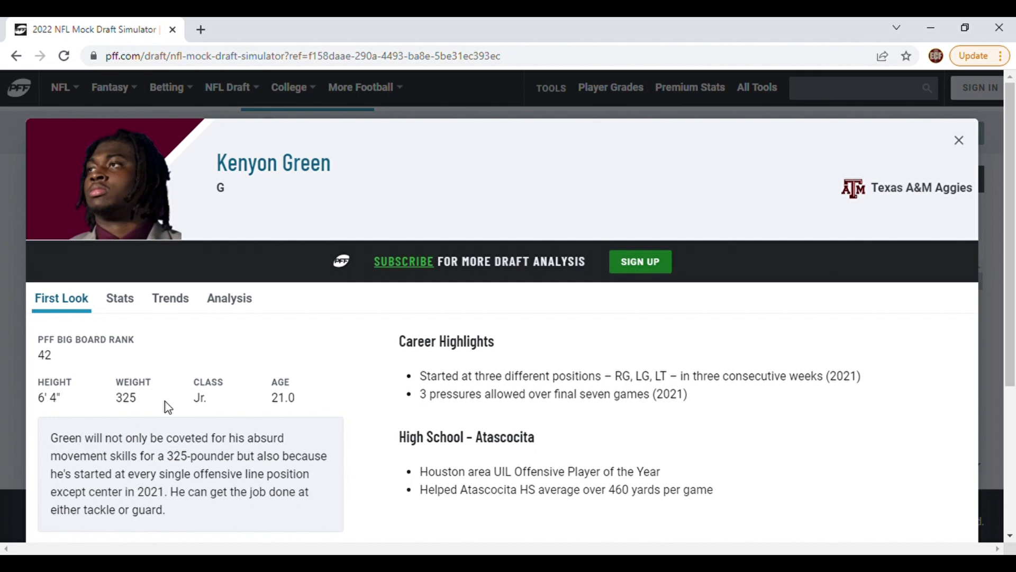
left_click(16, 380)
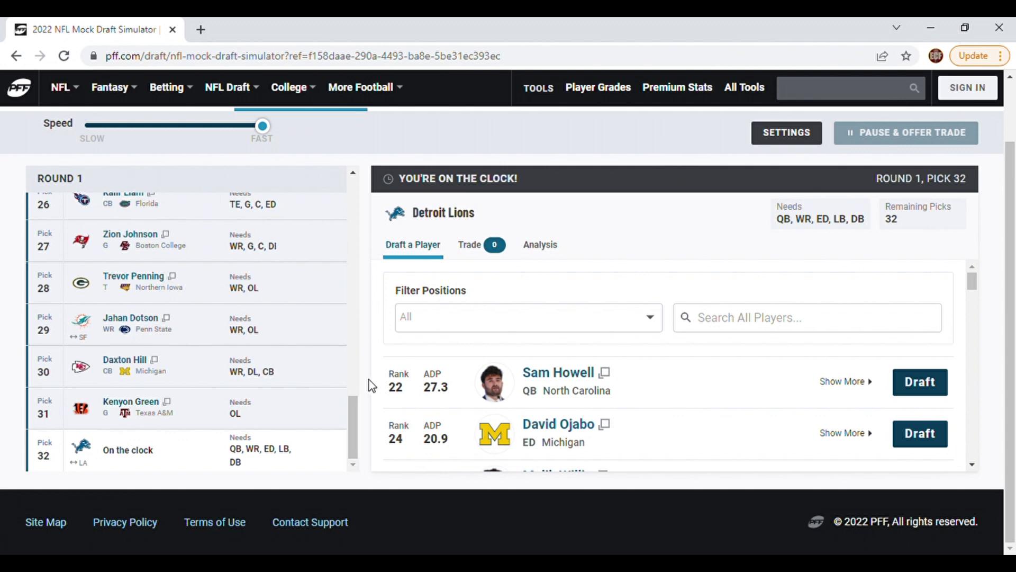
Step: Filter the available players to QB, look through the quarterbacks for the Detroit Lions' pick, and clear the filter
left_click(427, 324)
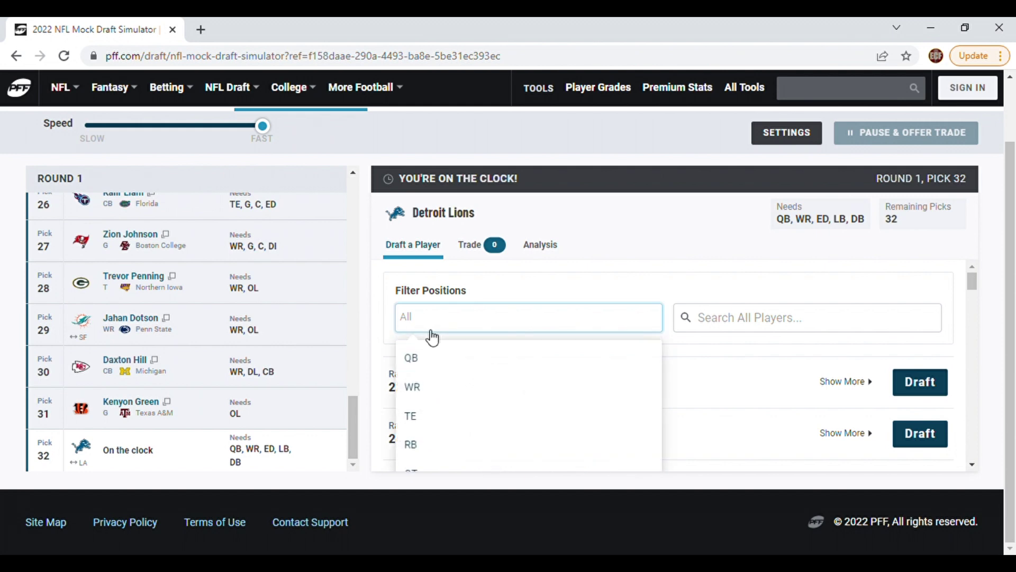
left_click(420, 369)
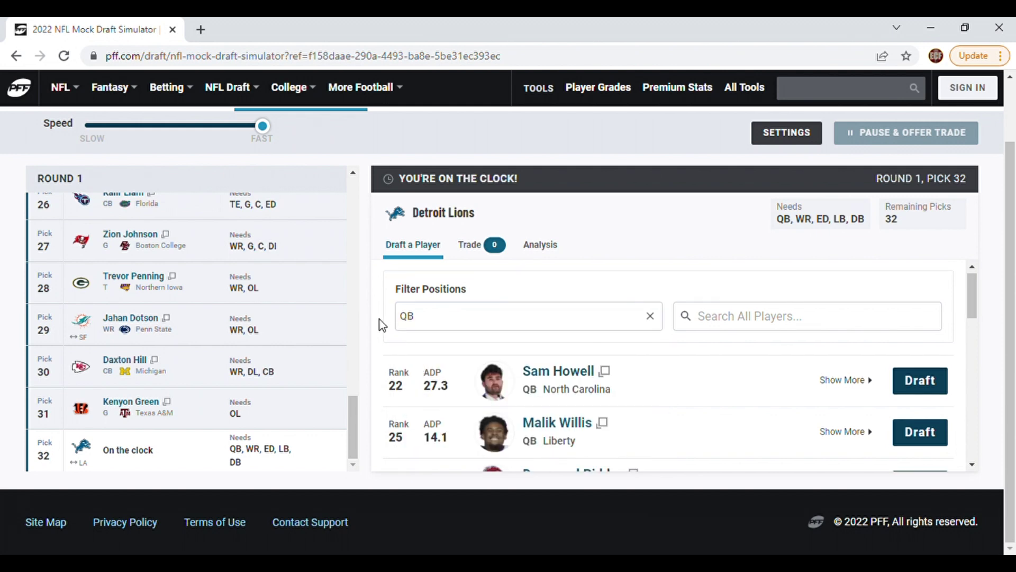
scroll(382, 324, "down", 1)
scroll(382, 323, "down", 1)
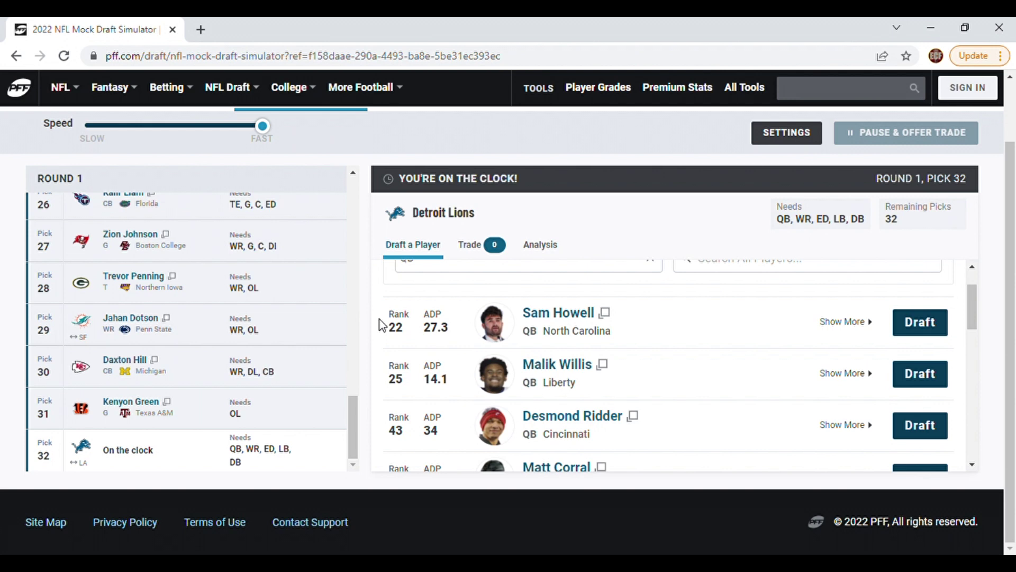
scroll(379, 324, "up", 1)
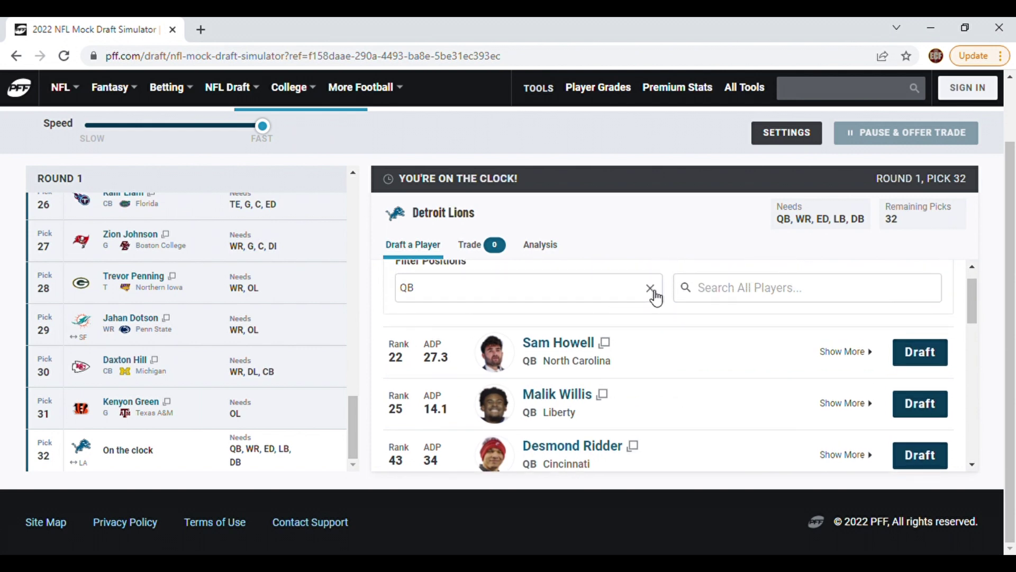
left_click(652, 290)
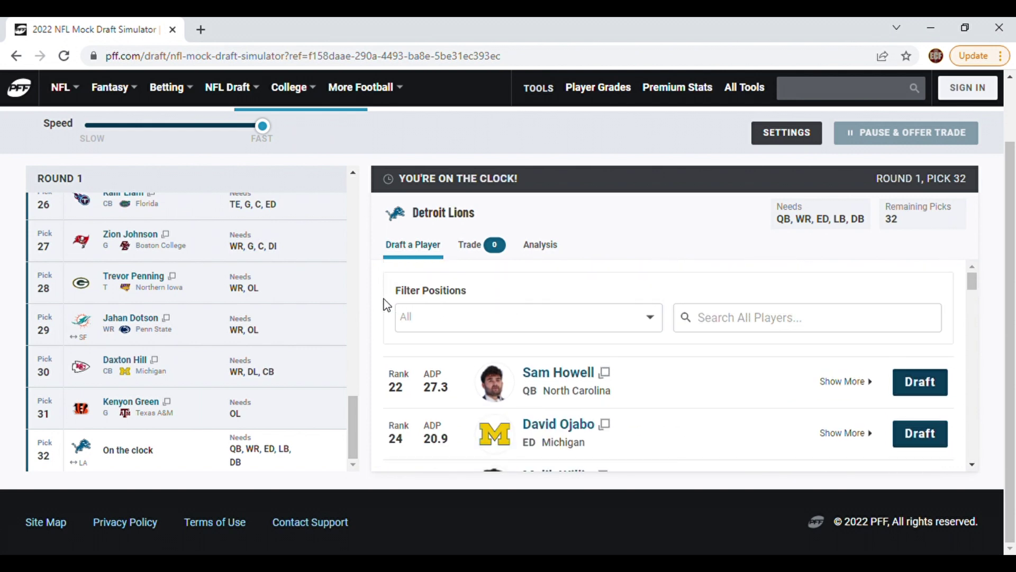
Step: Search the players for "ar" to draft Penn State edge defender Arnold Ebiketie for the Detroit Lions at pick 32
left_click(760, 329)
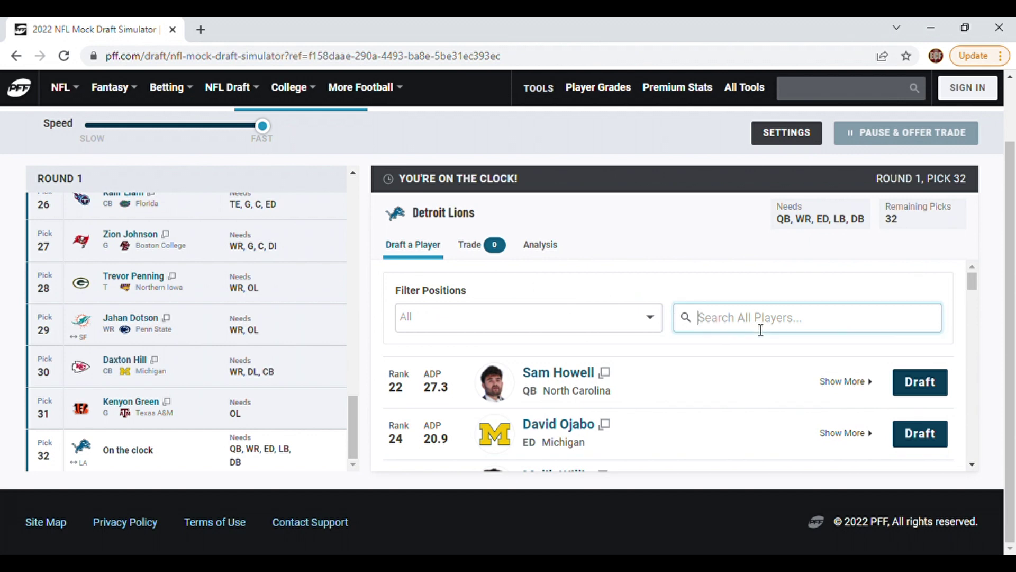
type("ar")
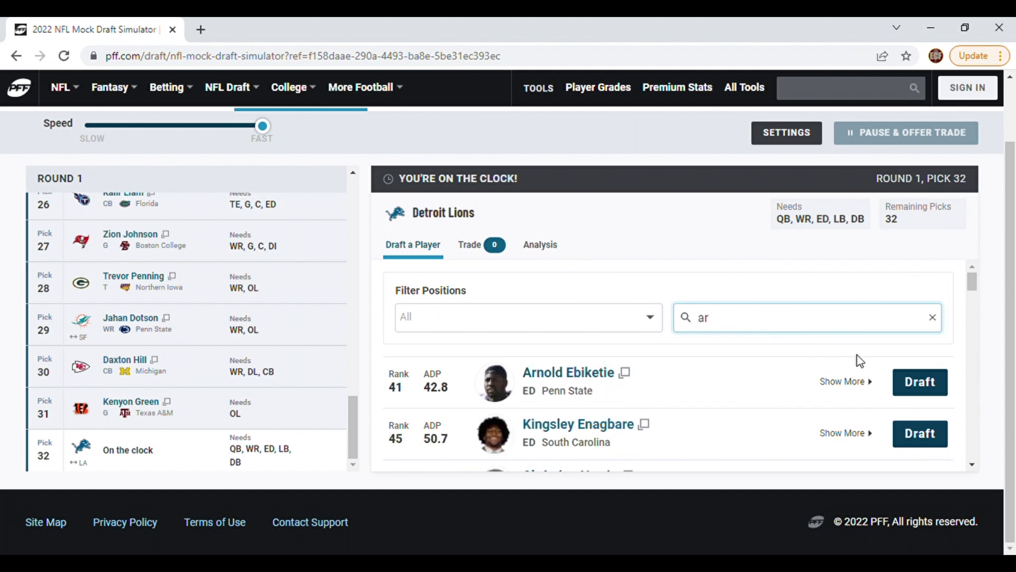
left_click(919, 383)
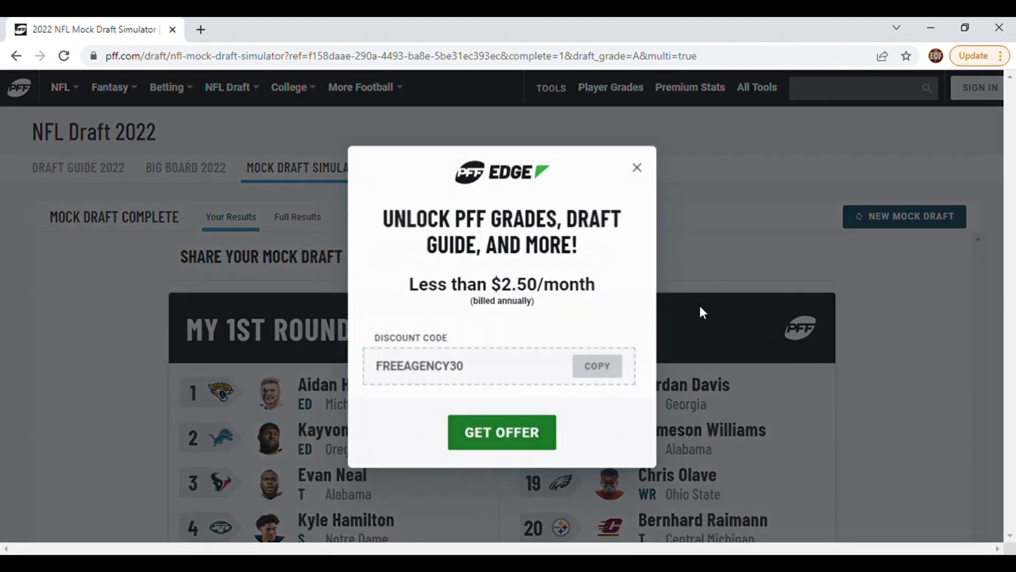
Step: Dismiss the PFF Edge subscription offer and review the completed first-round mock draft results for all picks
left_click(638, 167)
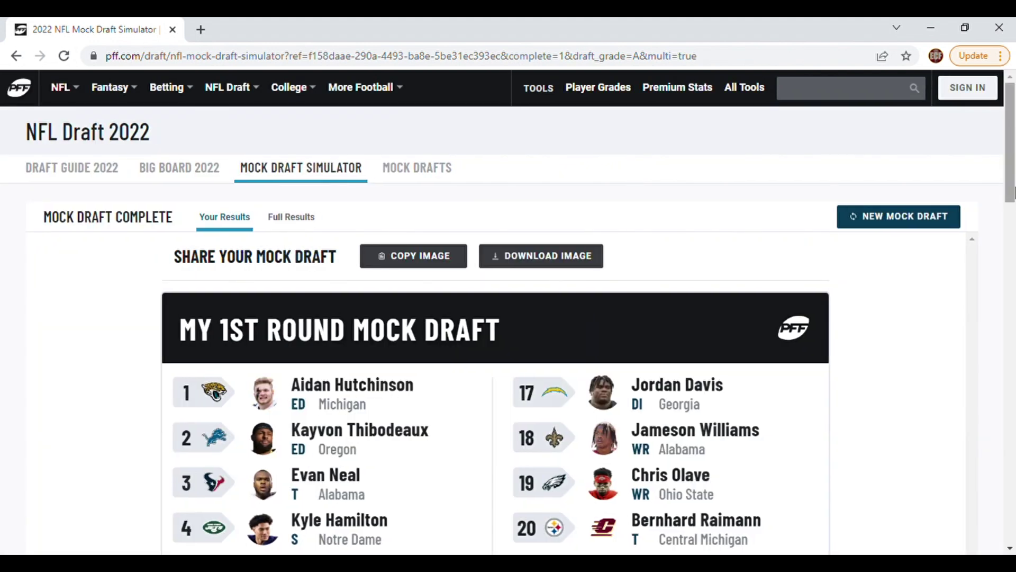
left_click_drag(1013, 182, 1014, 238)
scroll(632, 288, "down", 2)
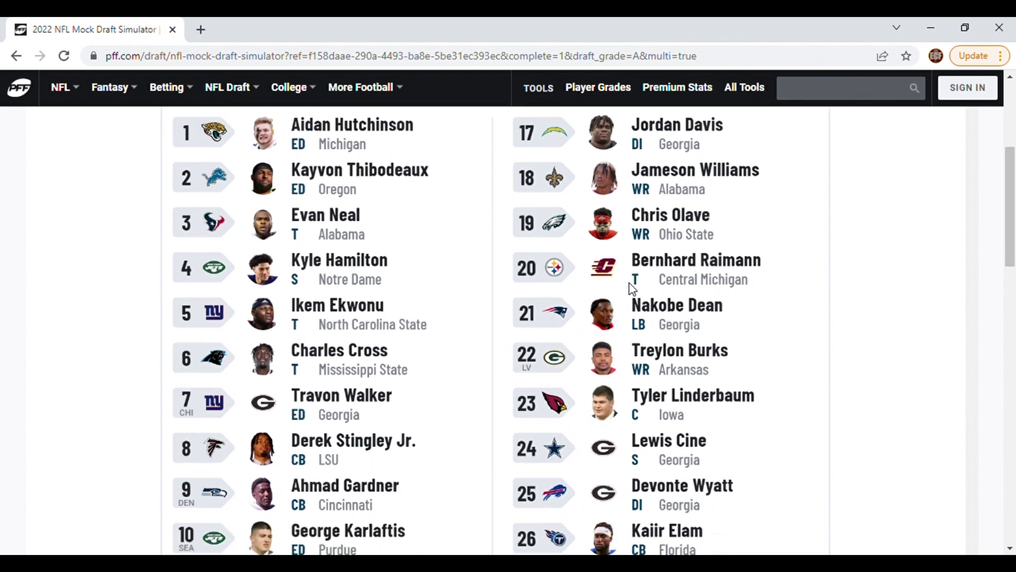
scroll(633, 290, "down", 3)
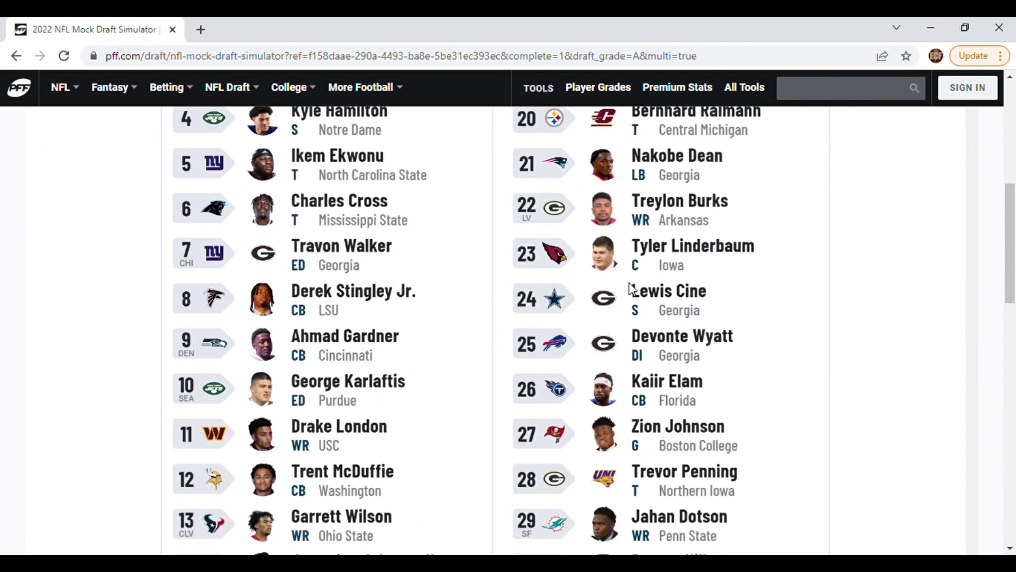
scroll(632, 290, "down", 1)
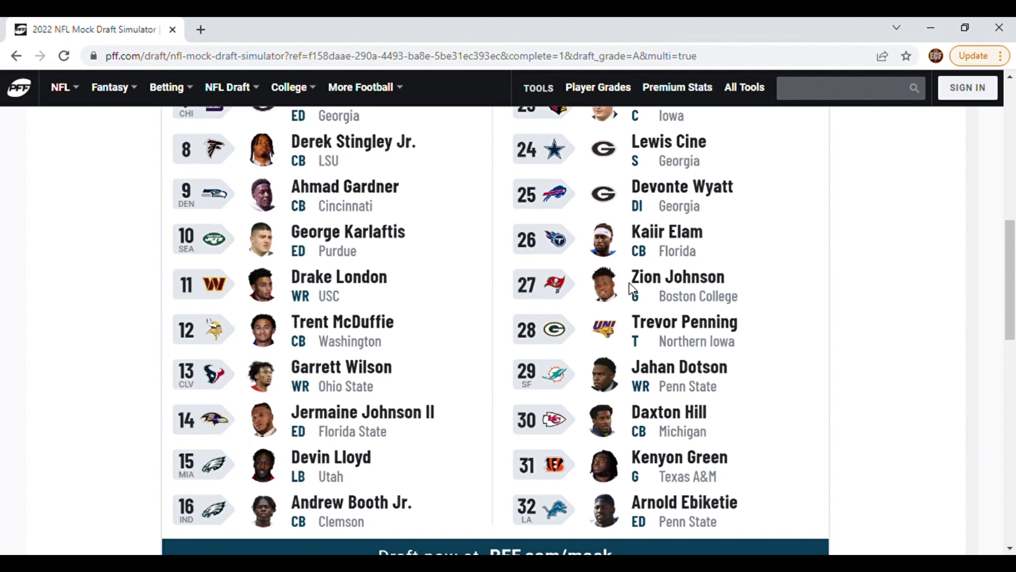
scroll(633, 289, "up", 3)
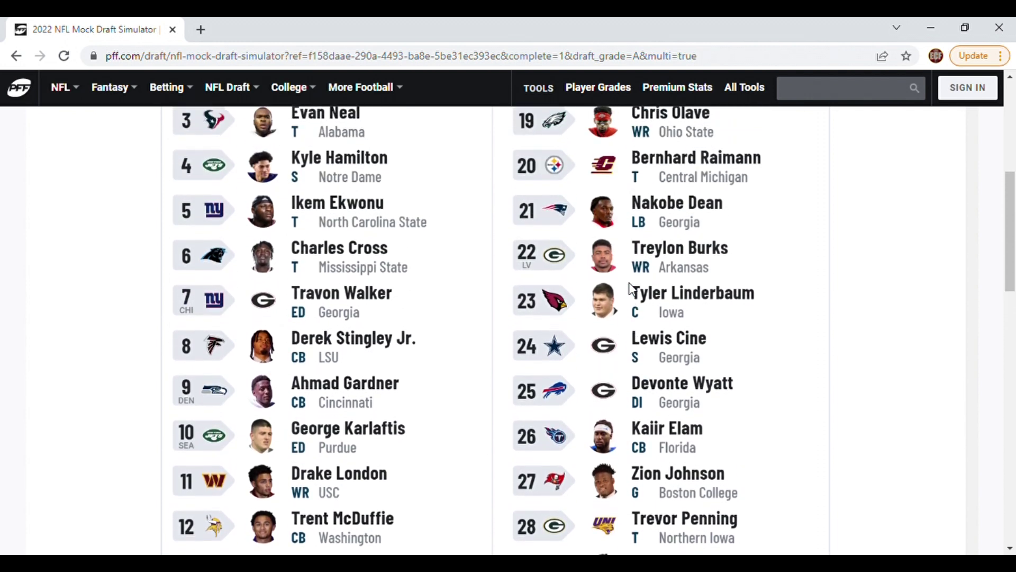